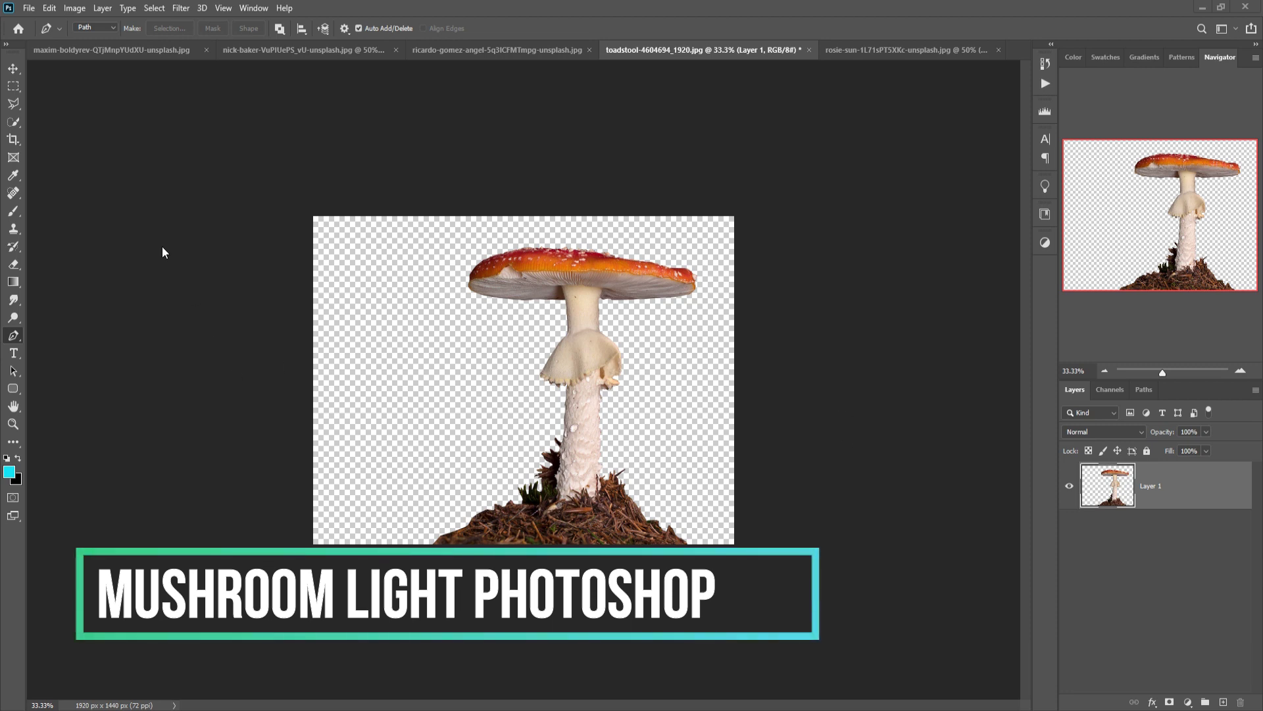
Step: Create a new 1280 × 720 px, 300 ppi document from the recent preset
{"action": "left_click", "coordinate": [29, 8]}
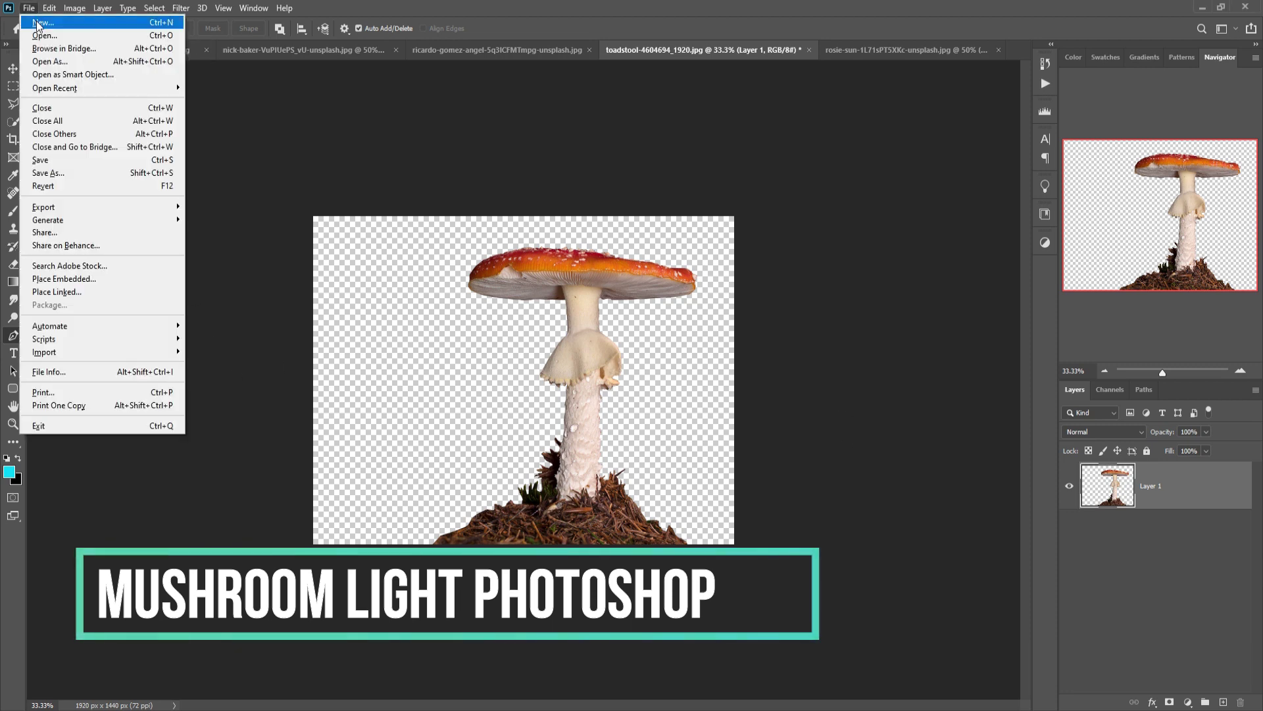
{"action": "left_click", "coordinate": [42, 23]}
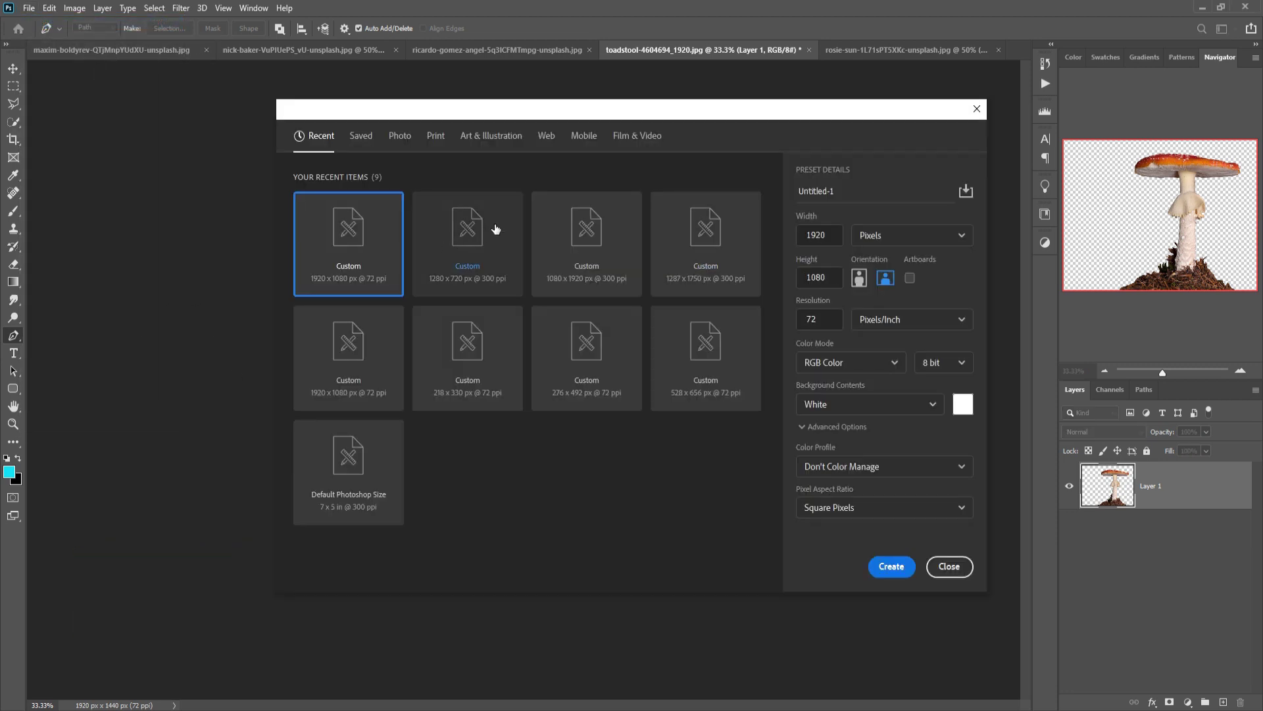
{"action": "left_click", "coordinate": [495, 228]}
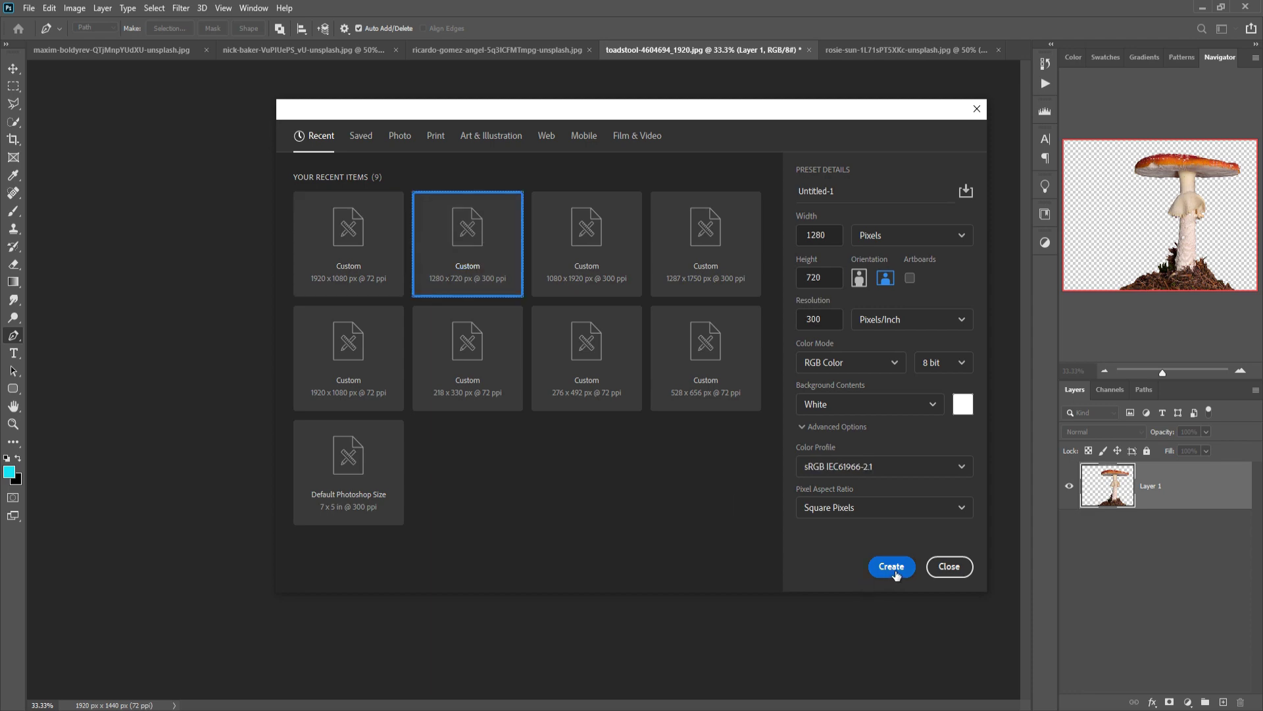
{"action": "left_click", "coordinate": [894, 569]}
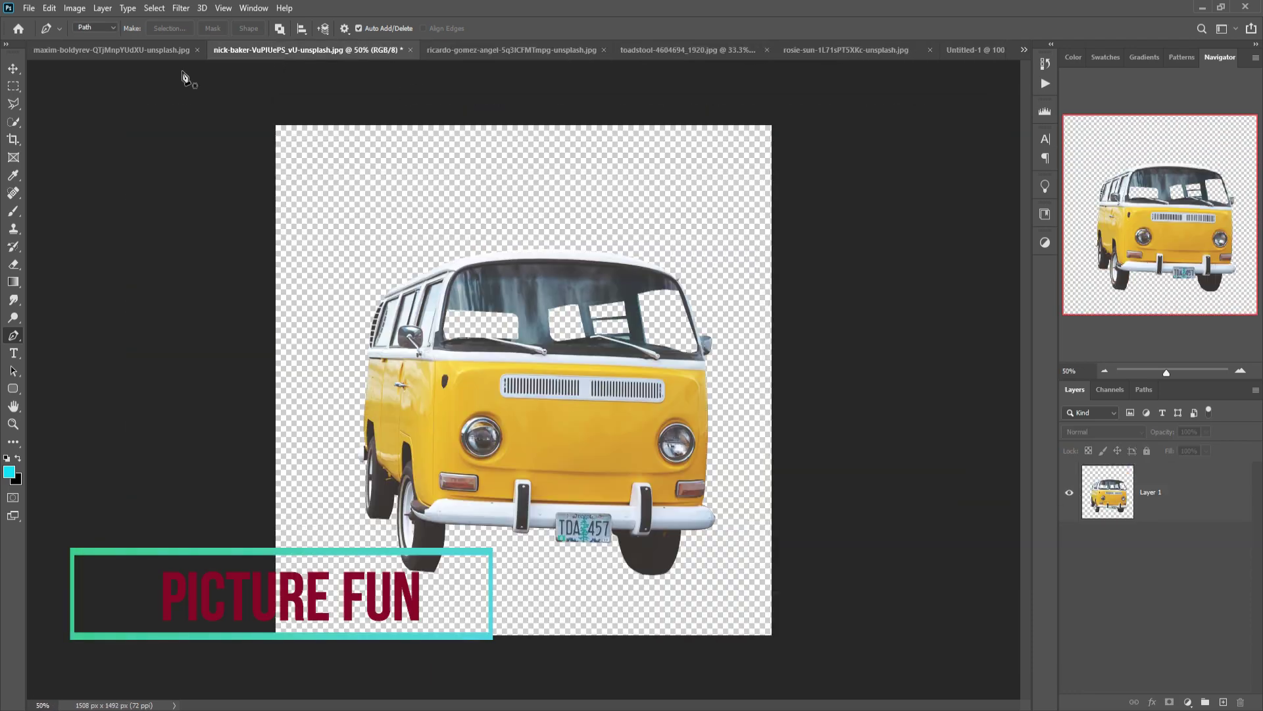
Step: Select the rock in its photo with Select > Subject
{"action": "left_click", "coordinate": [131, 50]}
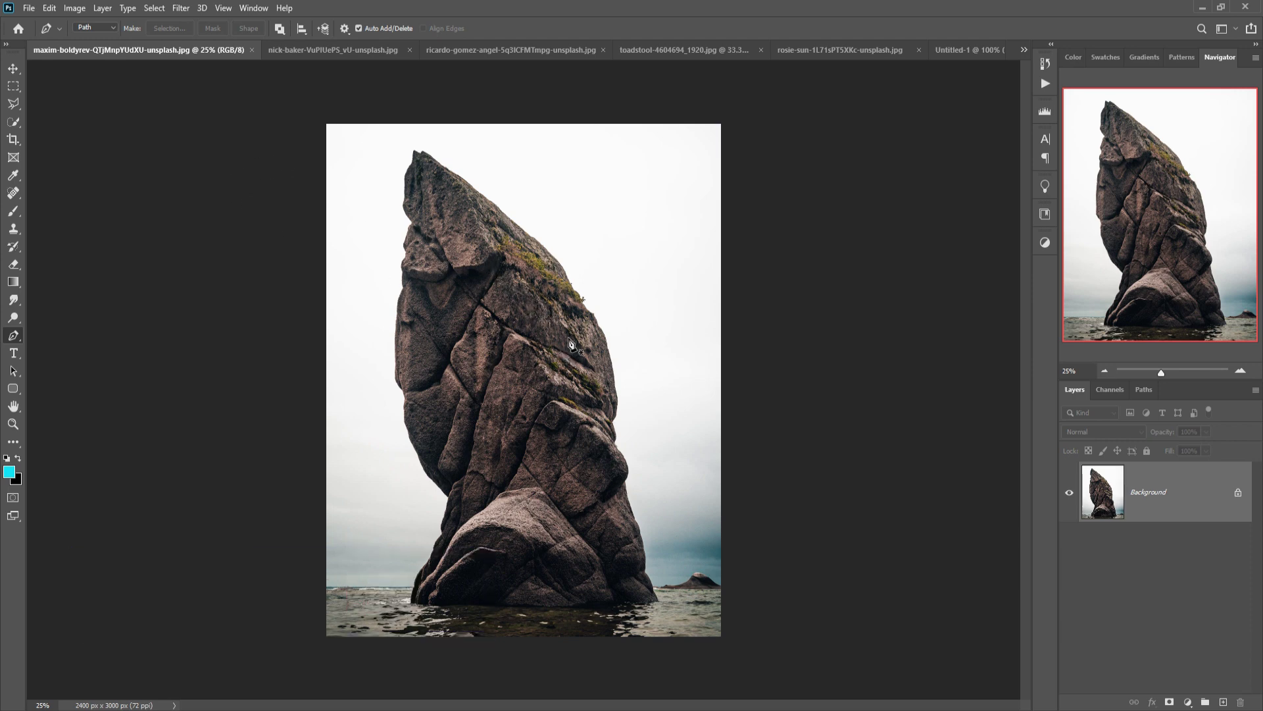
{"action": "left_click", "coordinate": [155, 10]}
{"action": "left_click", "coordinate": [165, 167]}
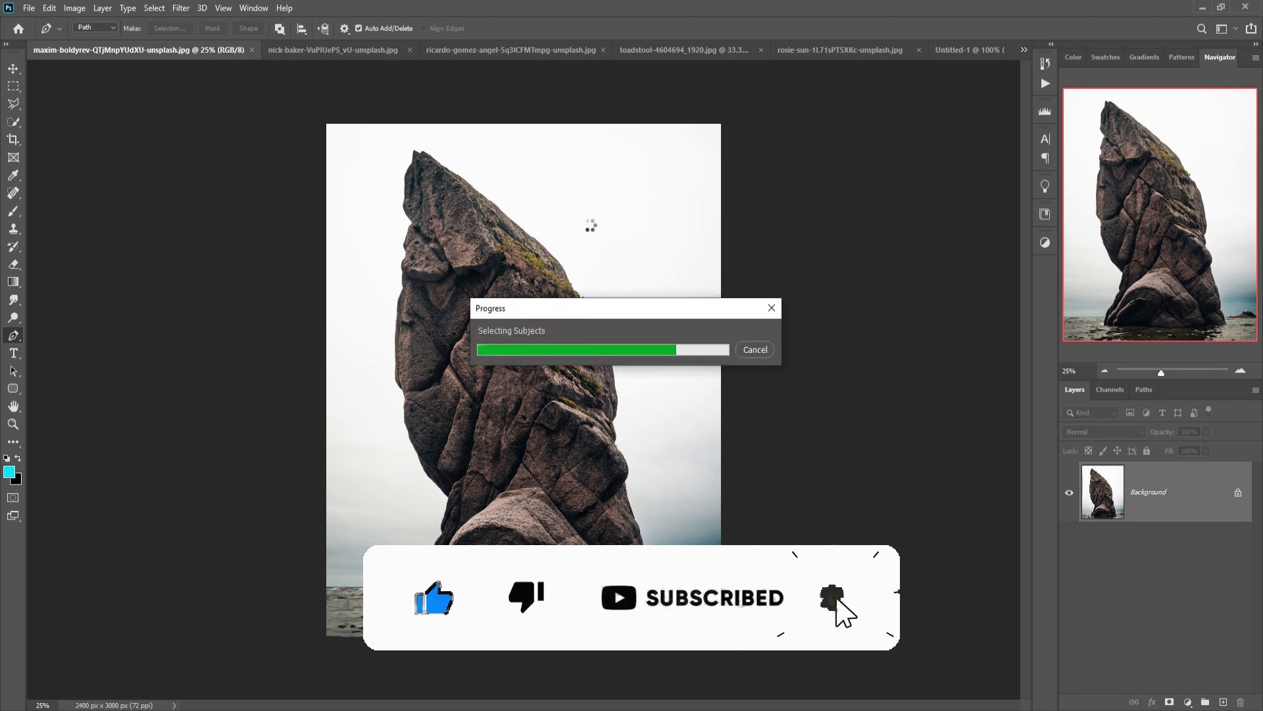
Step: Drag the selected rock into Untitled-1 as Layer 1 and zoom out to see it
{"action": "left_click_drag", "start_coordinate": [164, 51], "coordinate": [379, 135]}
{"action": "left_click_drag", "start_coordinate": [502, 134], "coordinate": [785, 137]}
{"action": "left_click", "coordinate": [13, 69]}
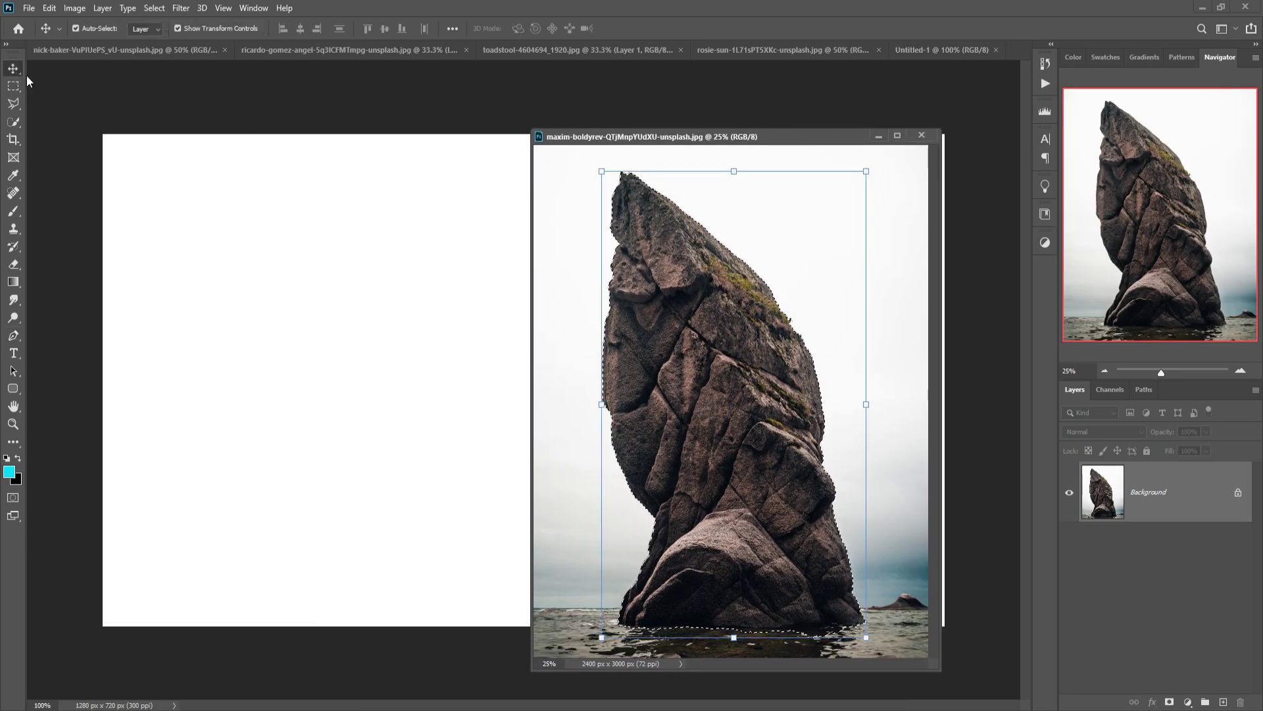
{"action": "left_click_drag", "start_coordinate": [735, 326], "coordinate": [485, 333]}
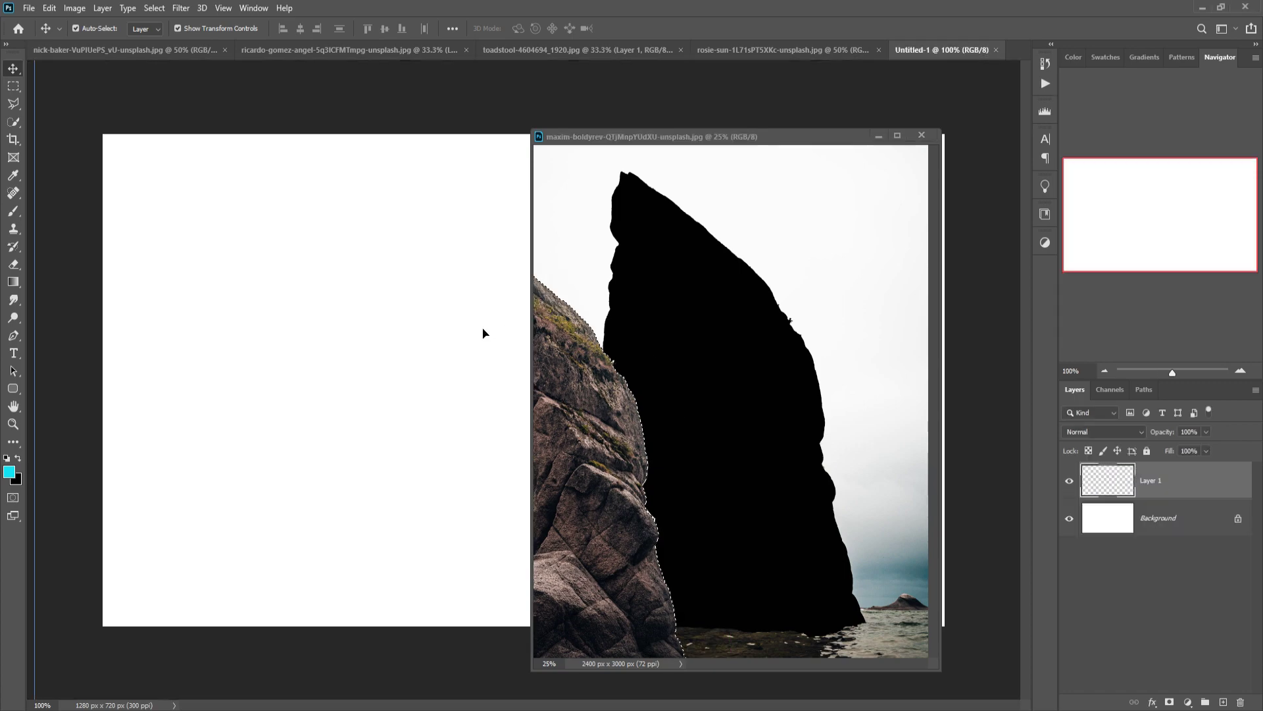
{"action": "key", "text": "ctrl+minus"}
{"action": "key", "text": "ctrl+minus"}
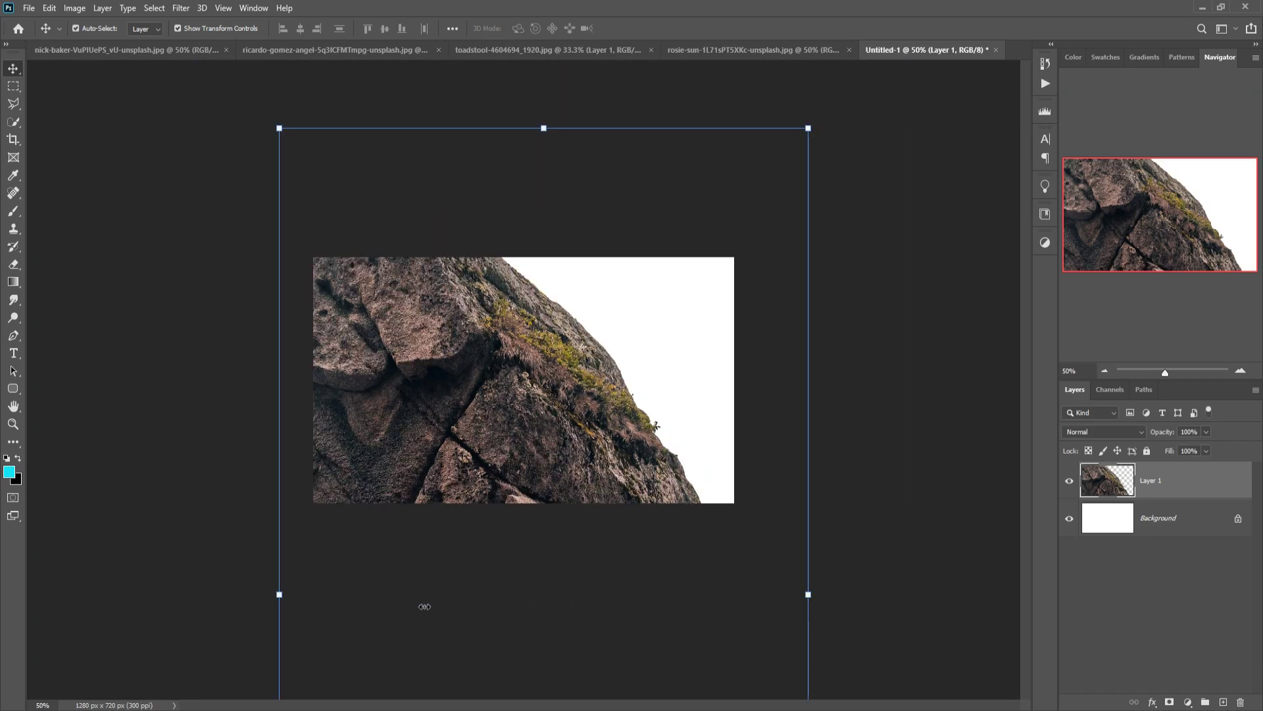
Step: Rotate the rock about -62°, resize it and set it along the canvas bottom
{"action": "left_click_drag", "start_coordinate": [421, 606], "coordinate": [588, 498]}
{"action": "left_click_drag", "start_coordinate": [584, 430], "coordinate": [612, 420]}
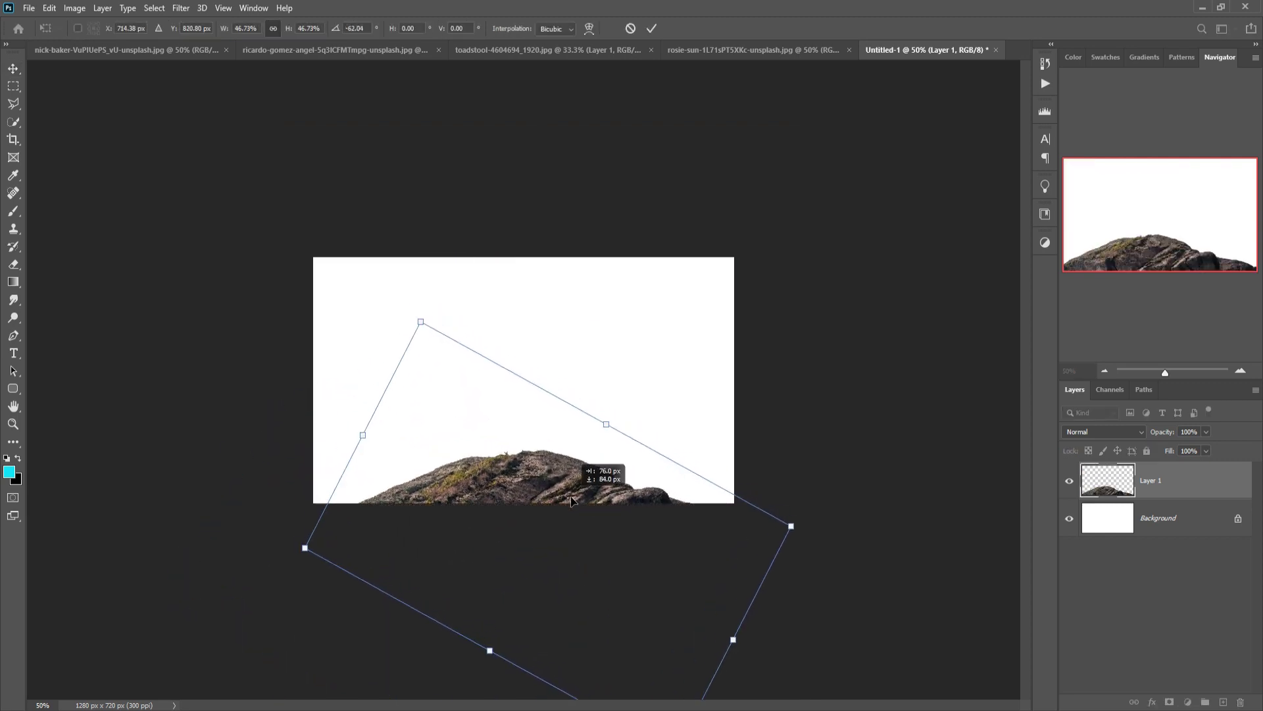
{"action": "left_click_drag", "start_coordinate": [516, 447], "coordinate": [517, 455]}
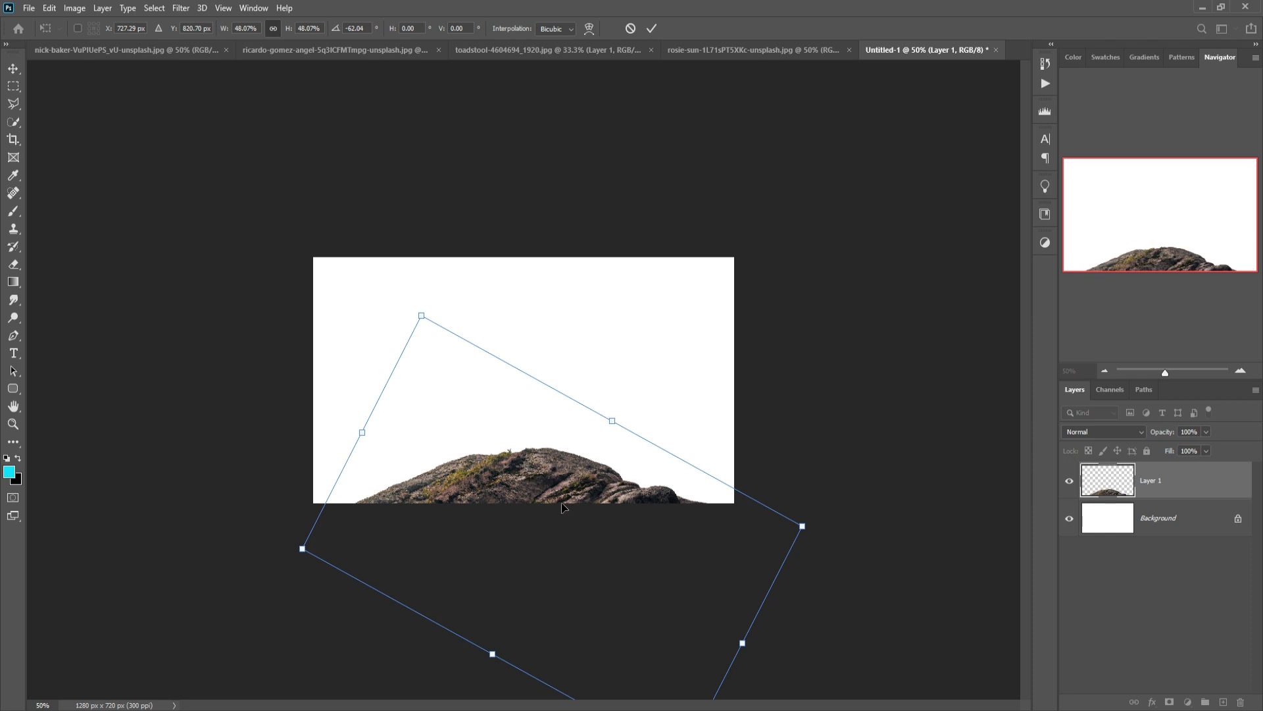
{"action": "left_click", "coordinate": [652, 29]}
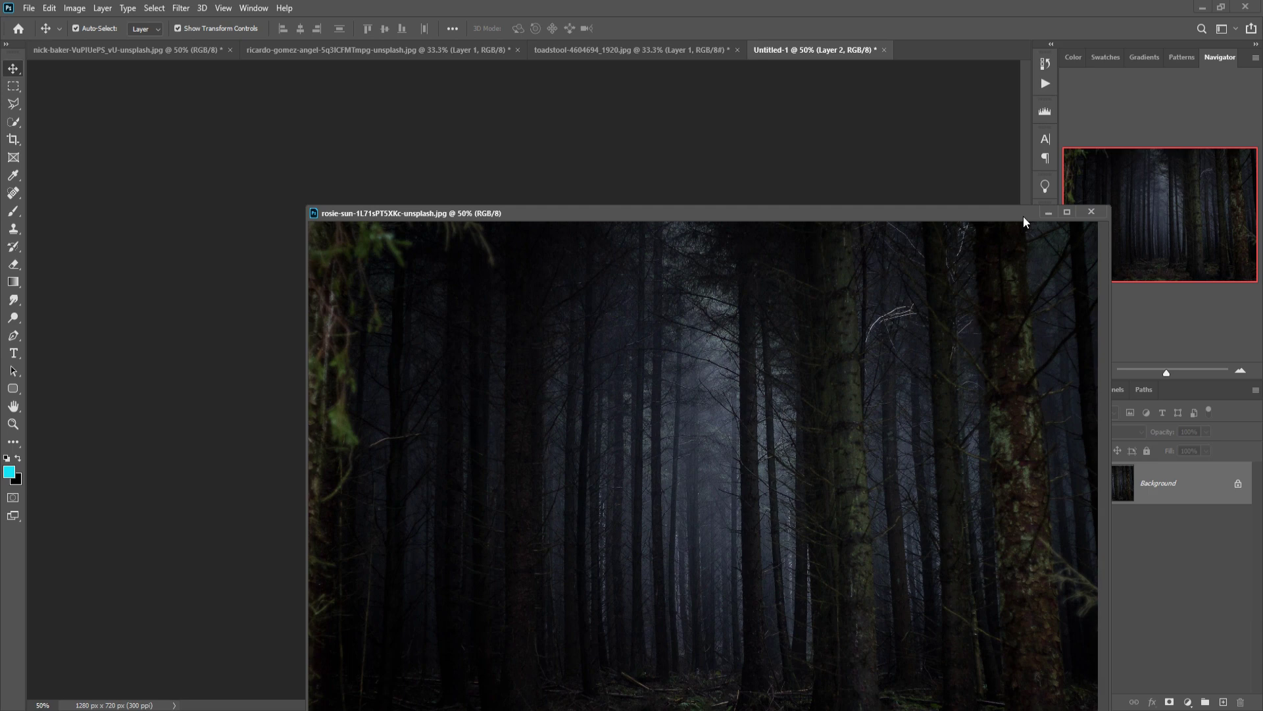
Step: Scale the forest to fill the canvas and move it beneath the rock layer
{"action": "left_click_drag", "start_coordinate": [1024, 216], "coordinate": [1012, 210]}
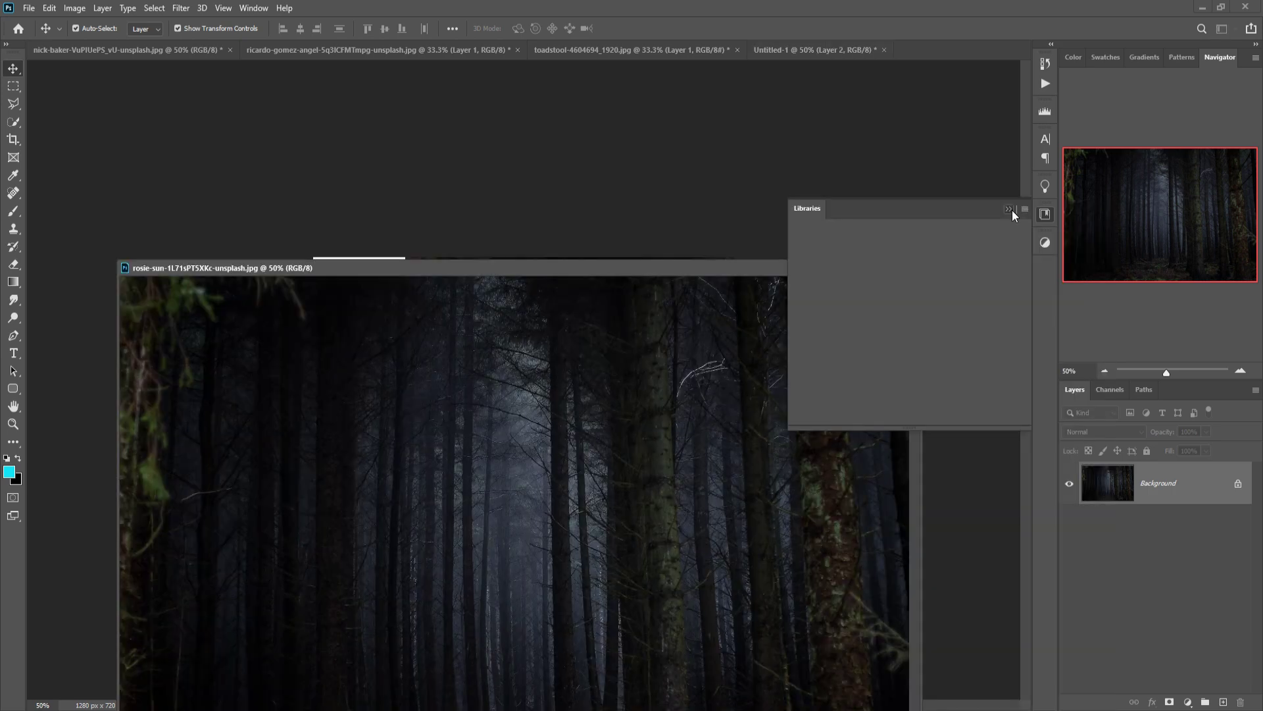
{"action": "left_click", "coordinate": [700, 331]}
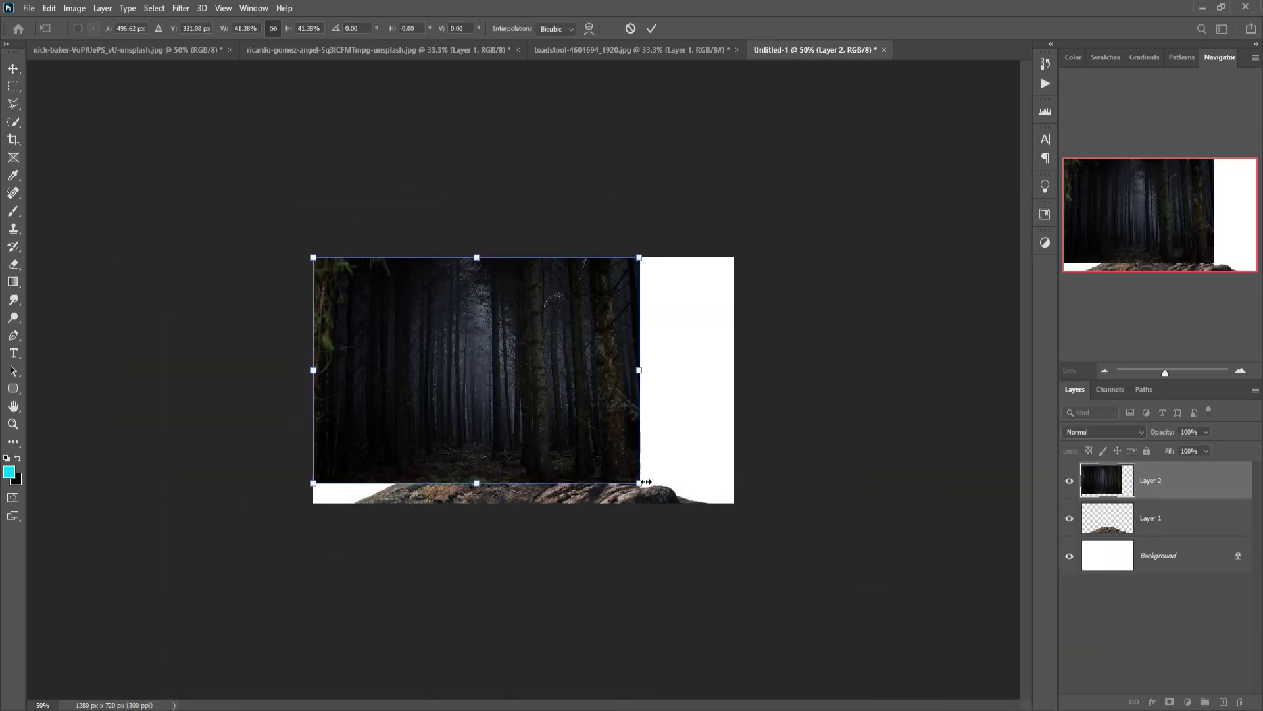
{"action": "left_click_drag", "start_coordinate": [643, 485], "coordinate": [734, 548]}
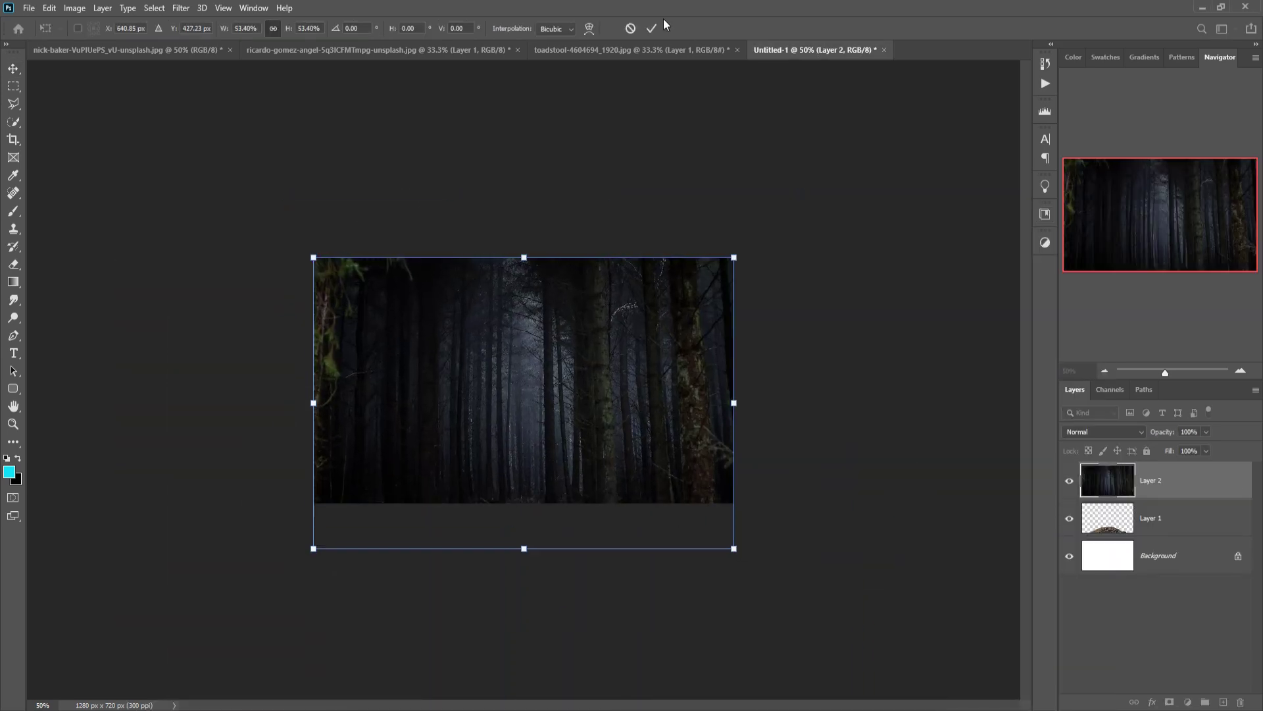
{"action": "key", "text": "Return"}
{"action": "key", "text": "ctrl+bracketleft"}
Step: Duplicate the forest as Layer 2 copy and give it an 18 px Gaussian Blur
{"action": "right_click", "coordinate": [1194, 522]}
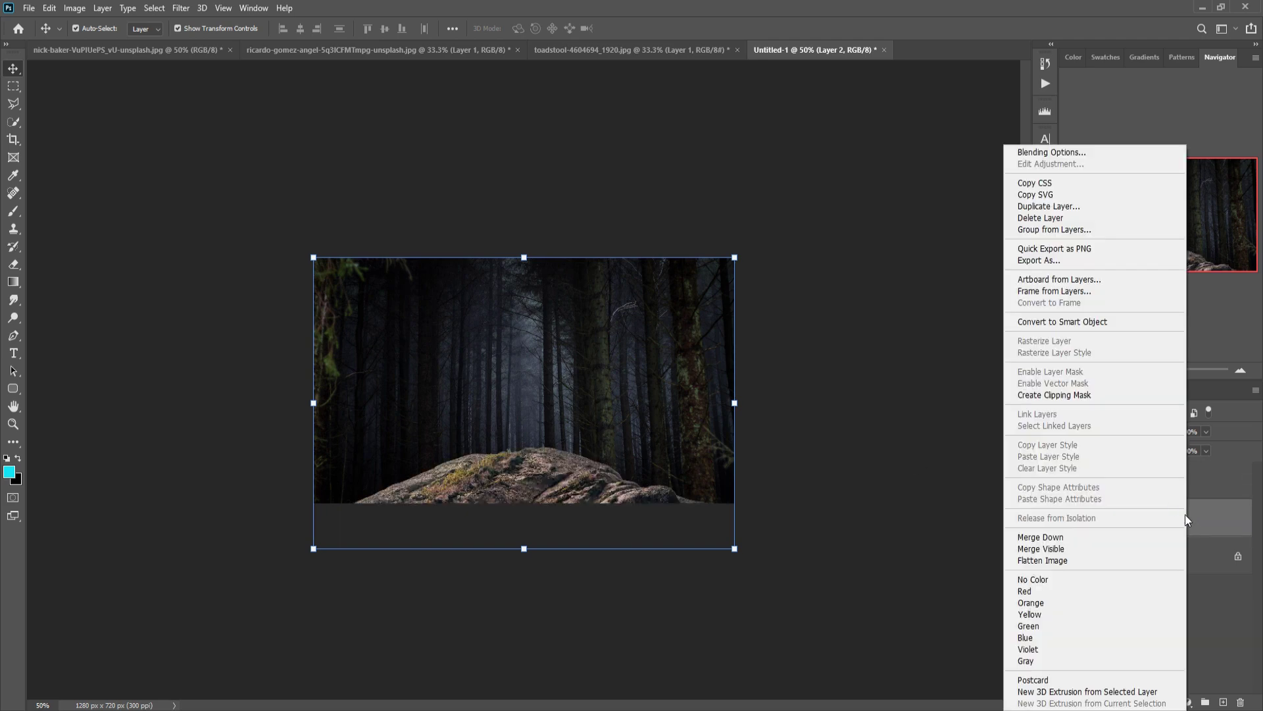
{"action": "left_click", "coordinate": [1038, 206]}
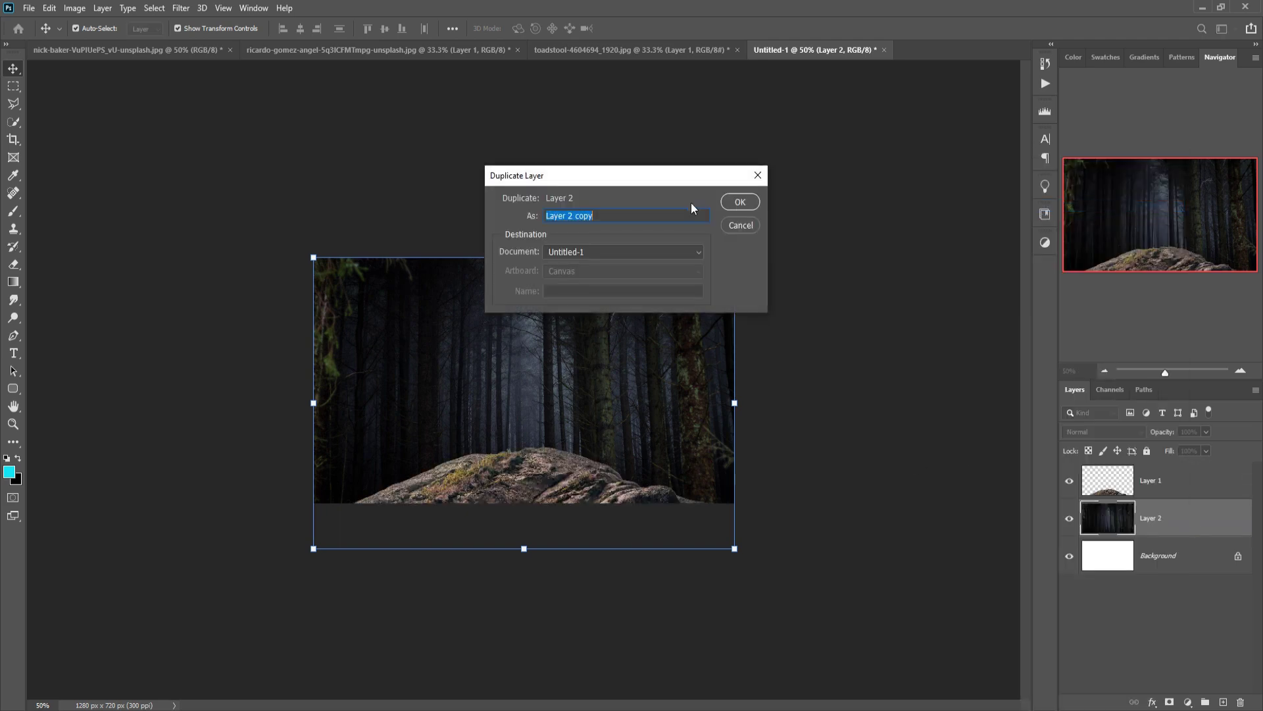
{"action": "key", "text": "Return"}
{"action": "left_click", "coordinate": [181, 7]}
{"action": "mouse_move", "coordinate": [201, 164]}
{"action": "left_click", "coordinate": [377, 214]}
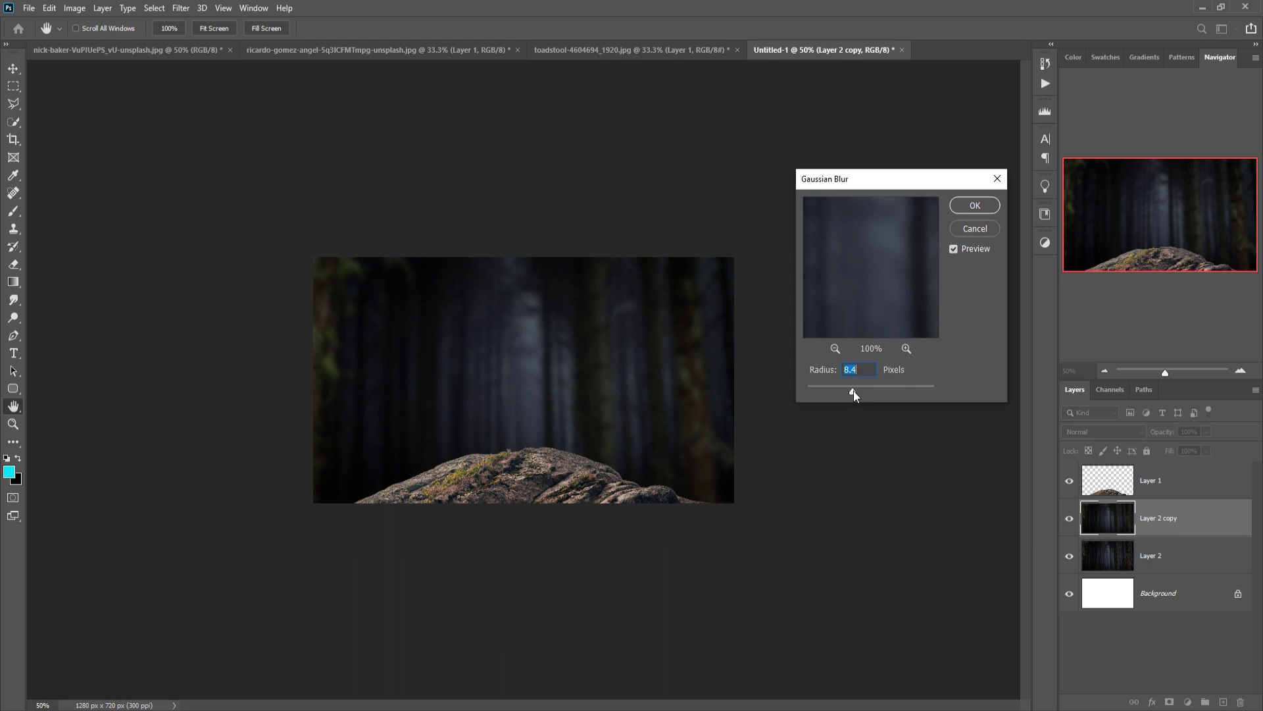
{"action": "left_click_drag", "start_coordinate": [860, 389], "coordinate": [861, 390]}
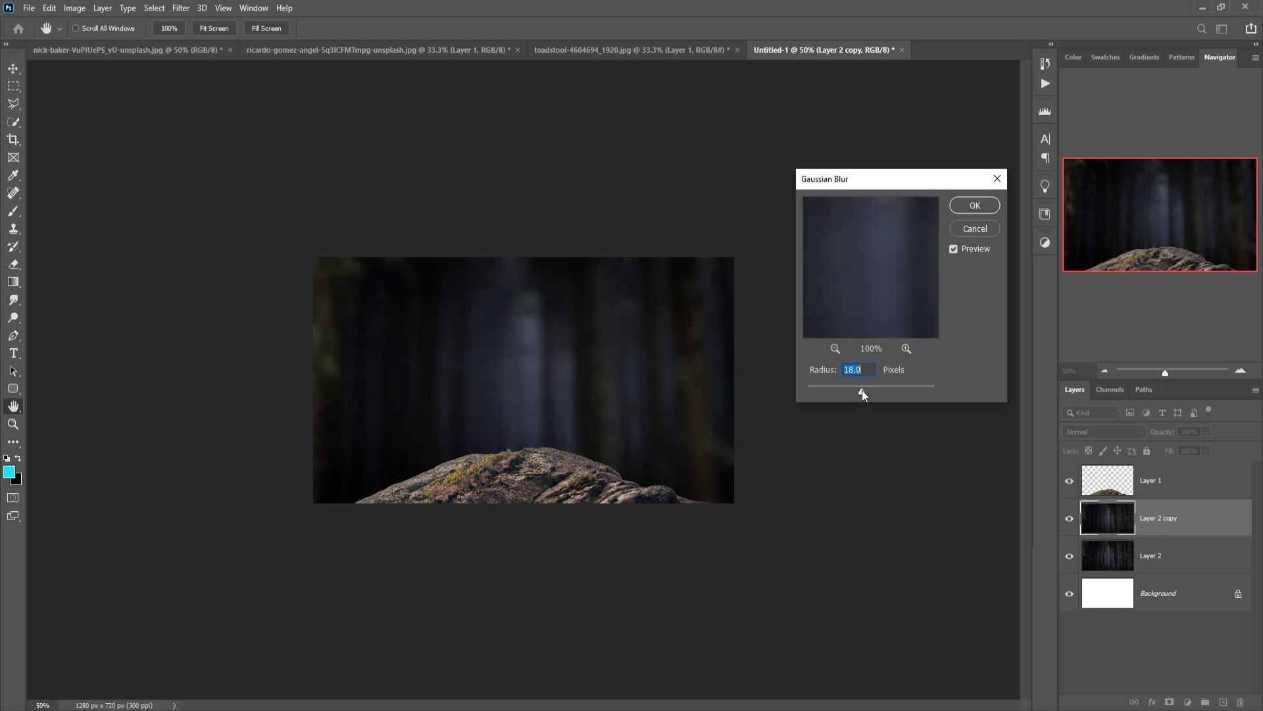
{"action": "left_click", "coordinate": [975, 206]}
{"action": "key", "text": "v"}
{"action": "left_click", "coordinate": [572, 495]}
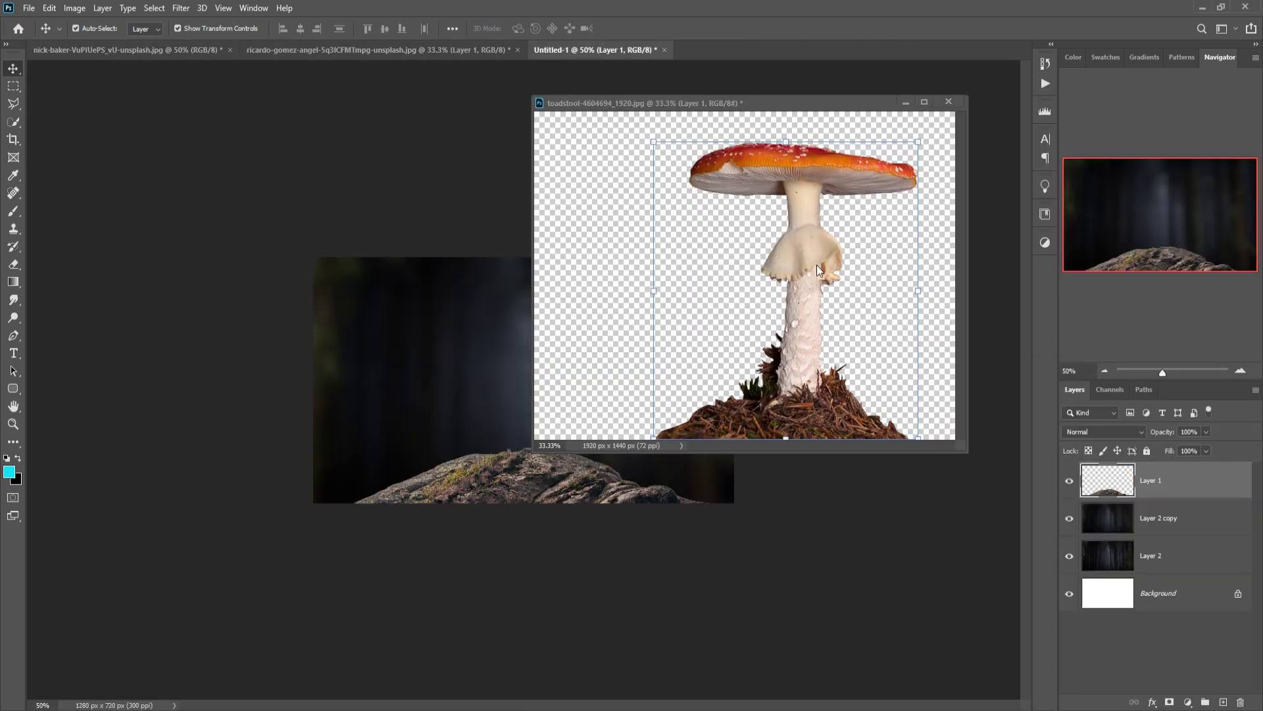
Step: Bring the toadstool in as Layer 3, scaled to about 38% and standing on the rock
{"action": "left_click", "coordinate": [816, 264]}
{"action": "left_click_drag", "start_coordinate": [816, 265], "coordinate": [471, 329]}
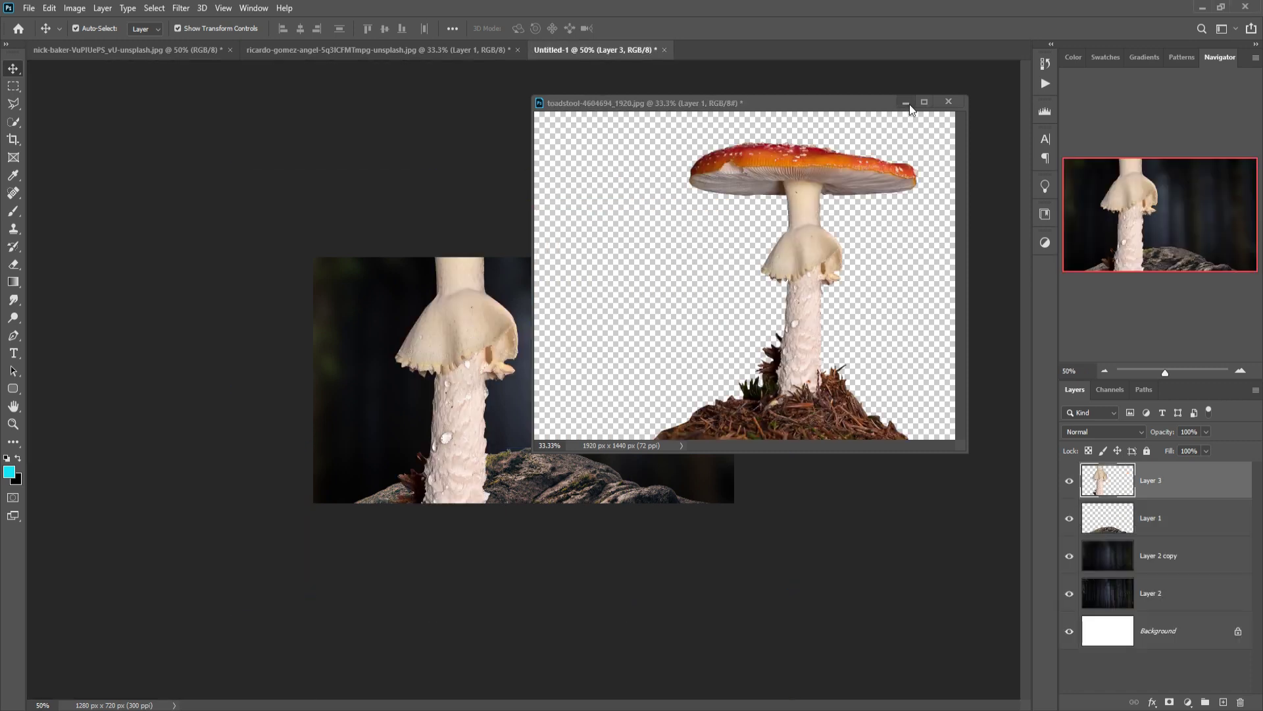
{"action": "left_click", "coordinate": [905, 102]}
{"action": "left_click_drag", "start_coordinate": [631, 165], "coordinate": [597, 349]}
{"action": "left_click_drag", "start_coordinate": [589, 277], "coordinate": [549, 330]}
{"action": "left_click_drag", "start_coordinate": [490, 469], "coordinate": [524, 459]}
{"action": "left_click_drag", "start_coordinate": [580, 304], "coordinate": [582, 299]}
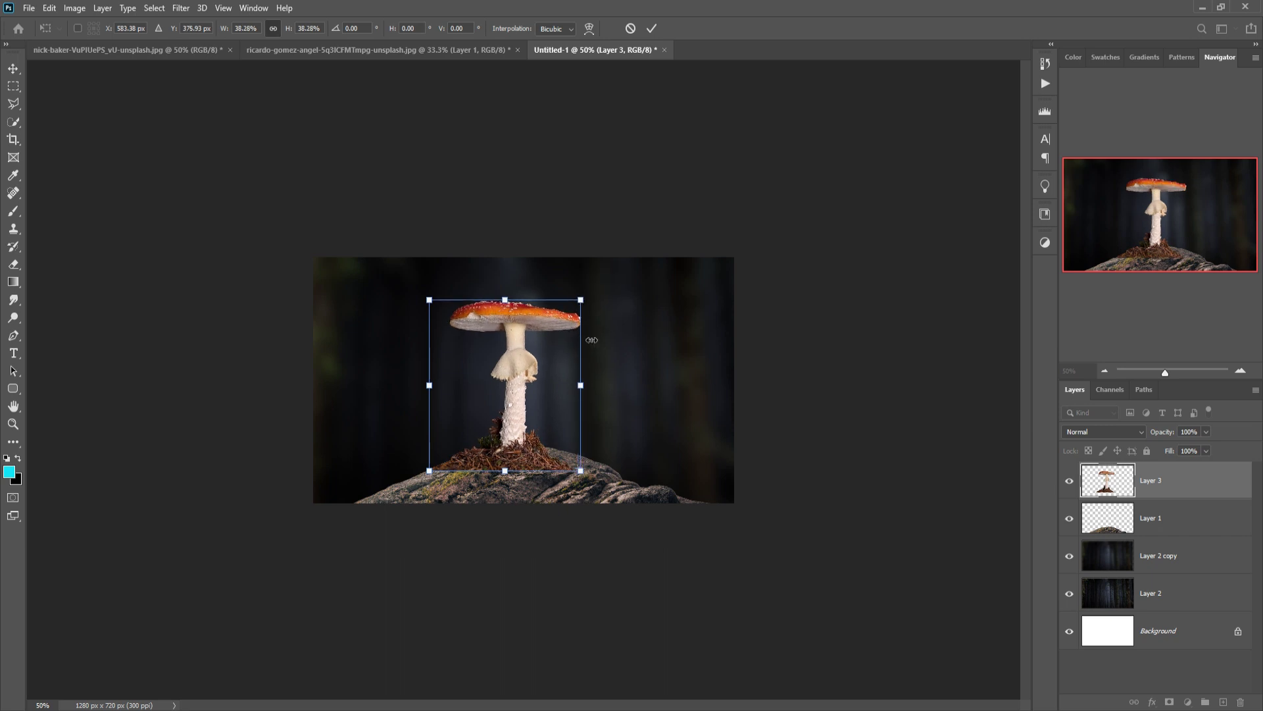
{"action": "left_click", "coordinate": [651, 28]}
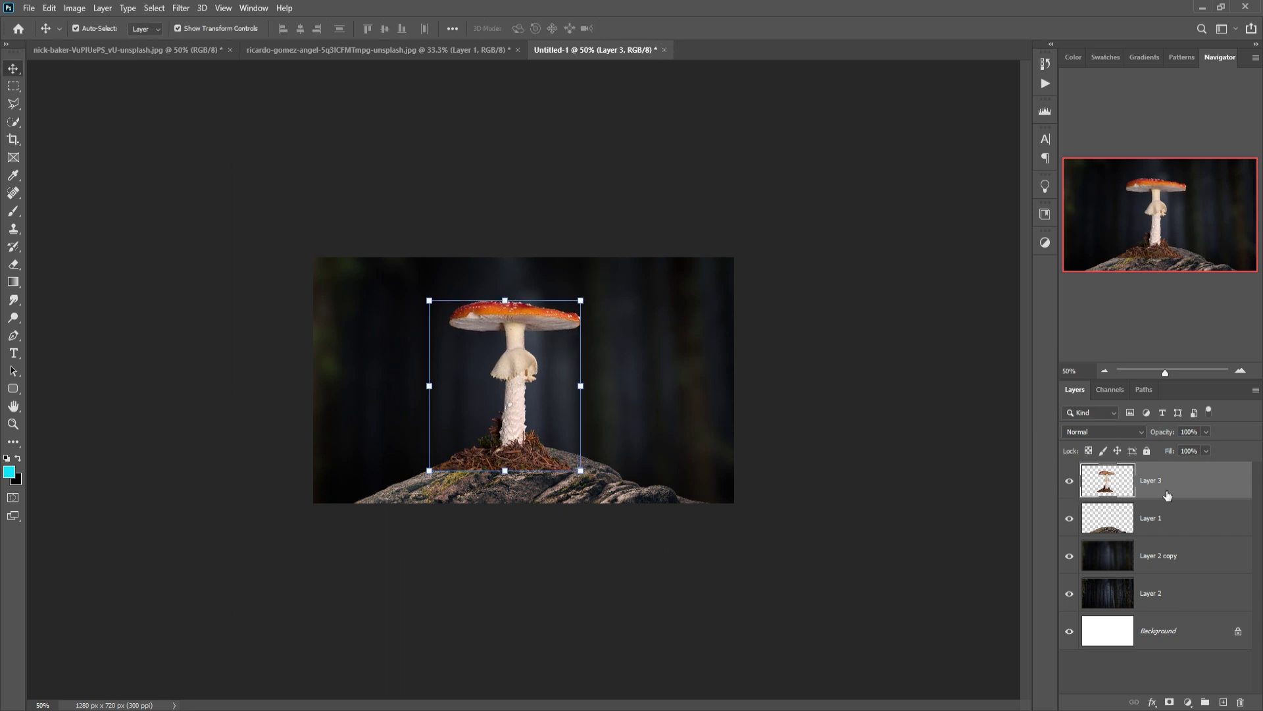
Step: Add a layer mask to the toadstool and paint out the pine-needle litter at its base
{"action": "left_click", "coordinate": [1175, 702]}
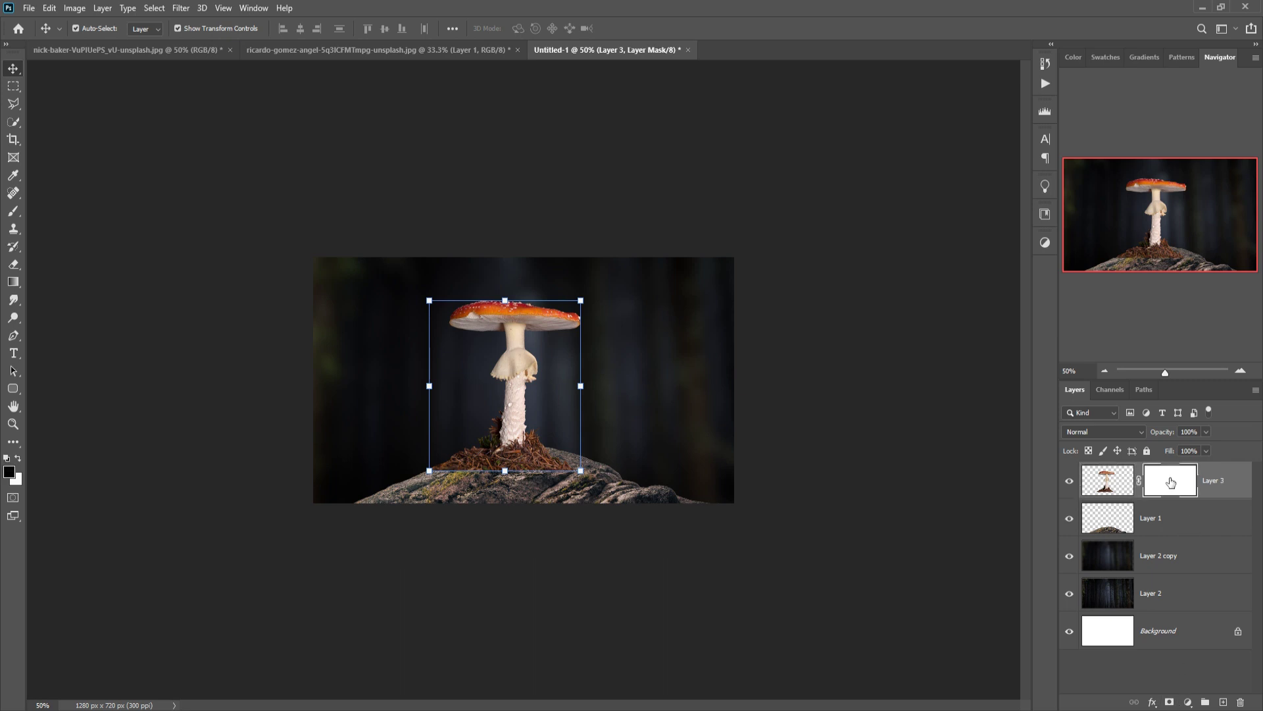
{"action": "left_click", "coordinate": [13, 211]}
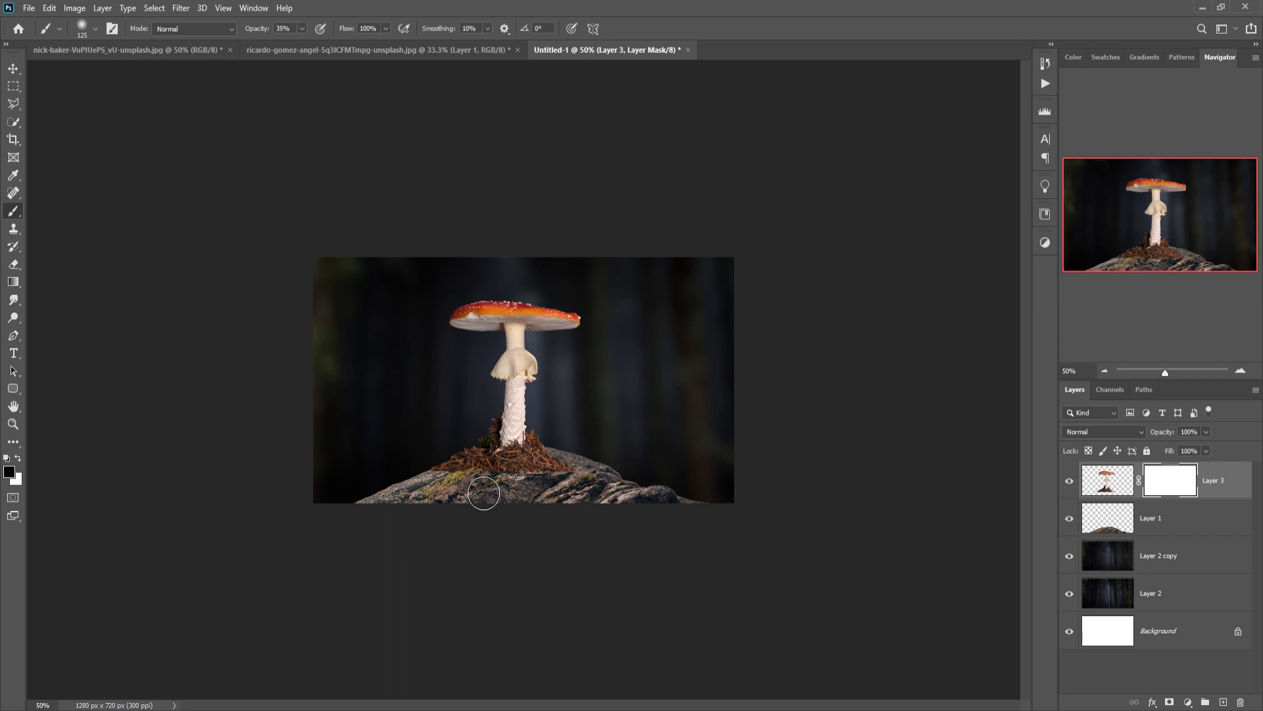
{"action": "left_click_drag", "start_coordinate": [560, 460], "coordinate": [441, 461]}
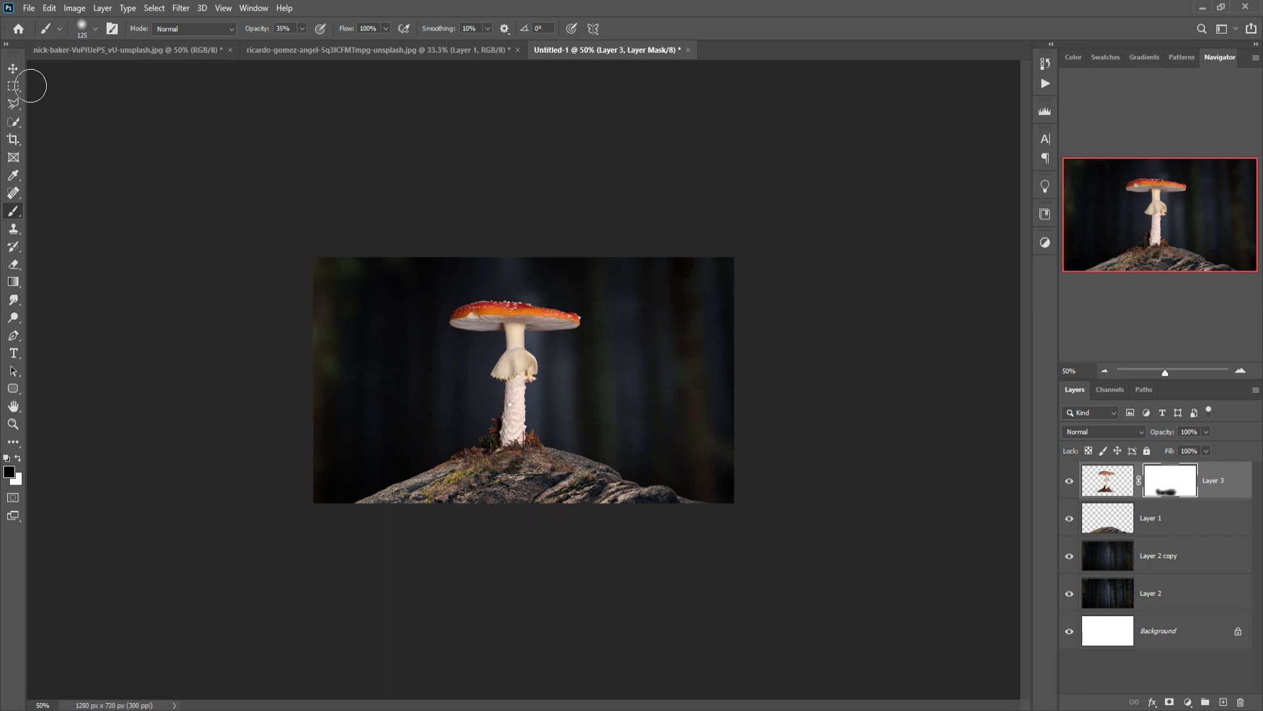
{"action": "left_click", "coordinate": [13, 69]}
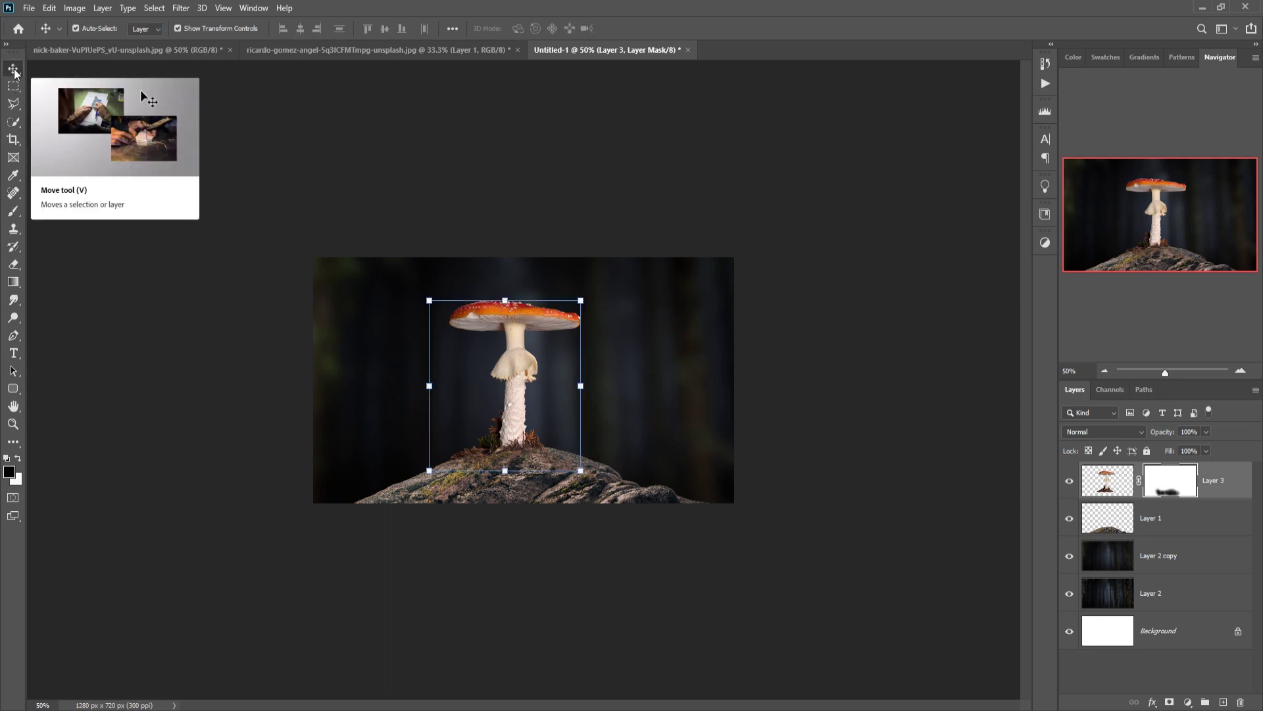
Step: Bring the yellow van in as Layer 4, shrunk slightly and placed by the toadstool
{"action": "left_click", "coordinate": [178, 140]}
{"action": "left_click", "coordinate": [128, 50]}
{"action": "left_click_drag", "start_coordinate": [132, 53], "coordinate": [590, 421]}
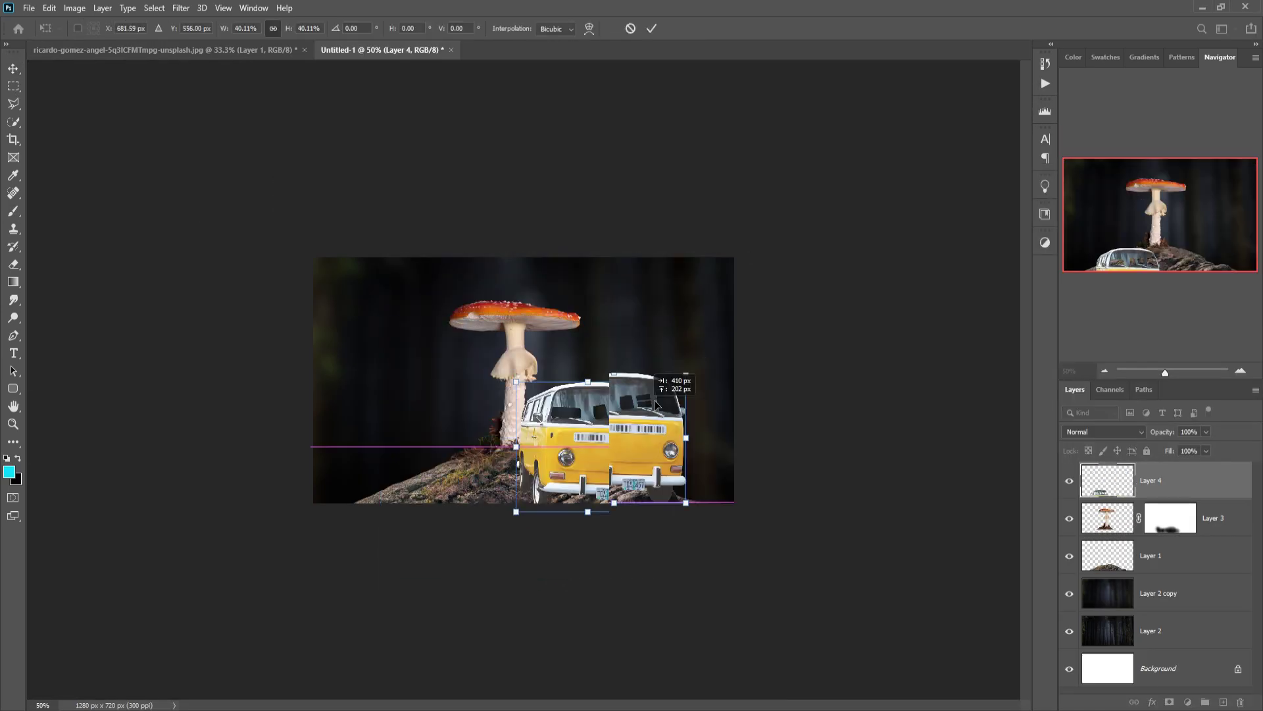
{"action": "left_click_drag", "start_coordinate": [677, 386], "coordinate": [611, 410]}
{"action": "left_click_drag", "start_coordinate": [559, 462], "coordinate": [566, 437]}
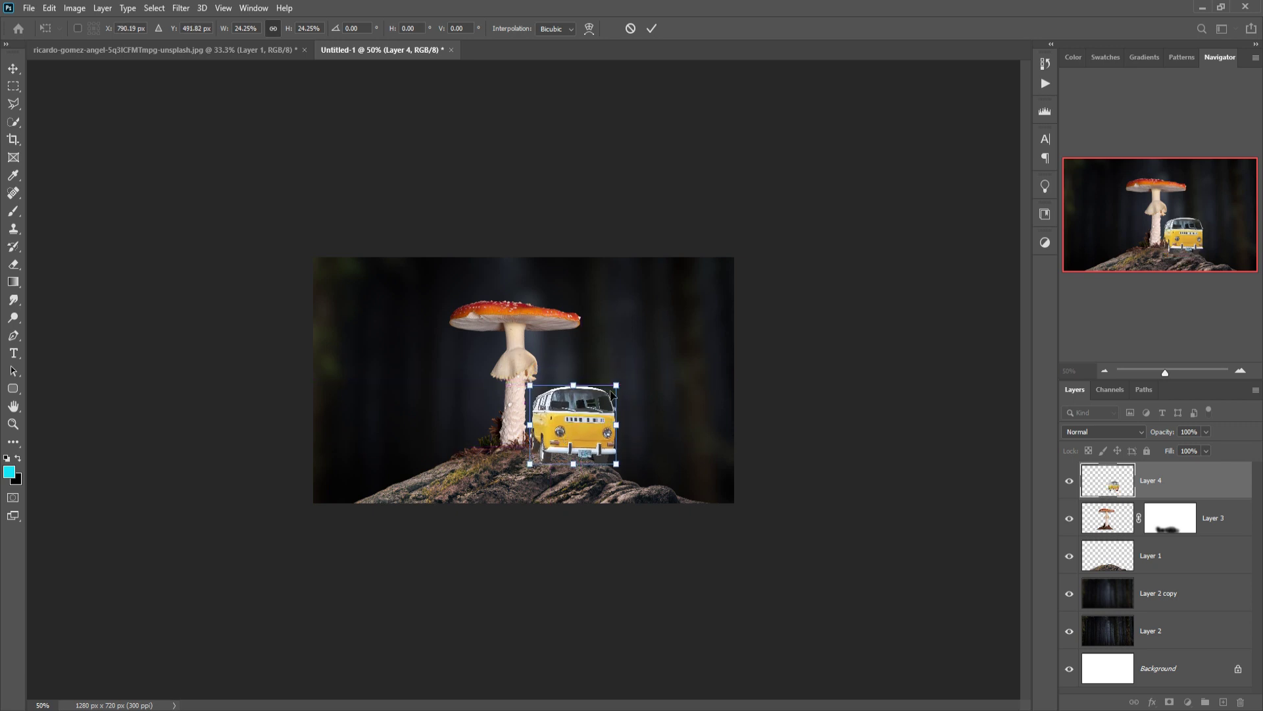
{"action": "left_click_drag", "start_coordinate": [620, 393], "coordinate": [570, 433]}
{"action": "left_click", "coordinate": [652, 28]}
Step: Add a Curves adjustment above Layer 1 with the midpoint pulled down to darken
{"action": "left_click", "coordinate": [1158, 555]}
{"action": "left_click", "coordinate": [1188, 702]}
{"action": "left_click", "coordinate": [1156, 558]}
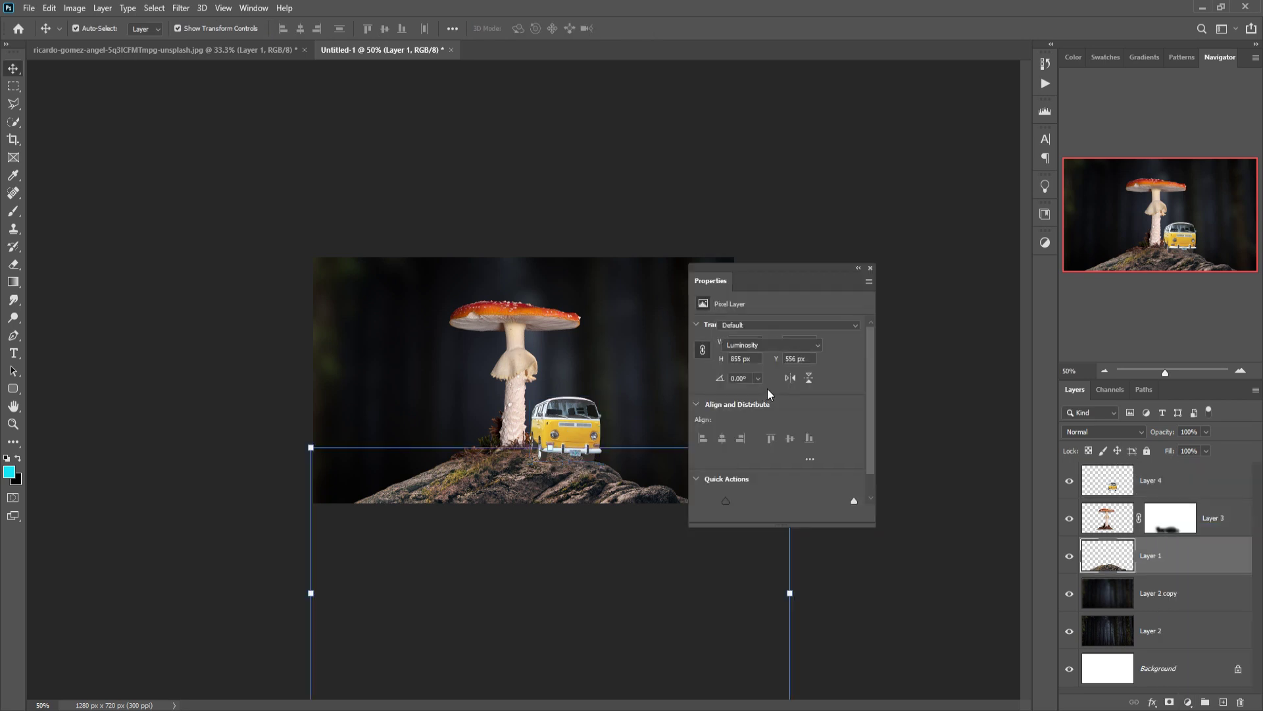
{"action": "left_click_drag", "start_coordinate": [792, 423], "coordinate": [808, 446]}
Step: Clip the darkening Curves 1 layer to the rock layer
{"action": "left_click", "coordinate": [776, 513]}
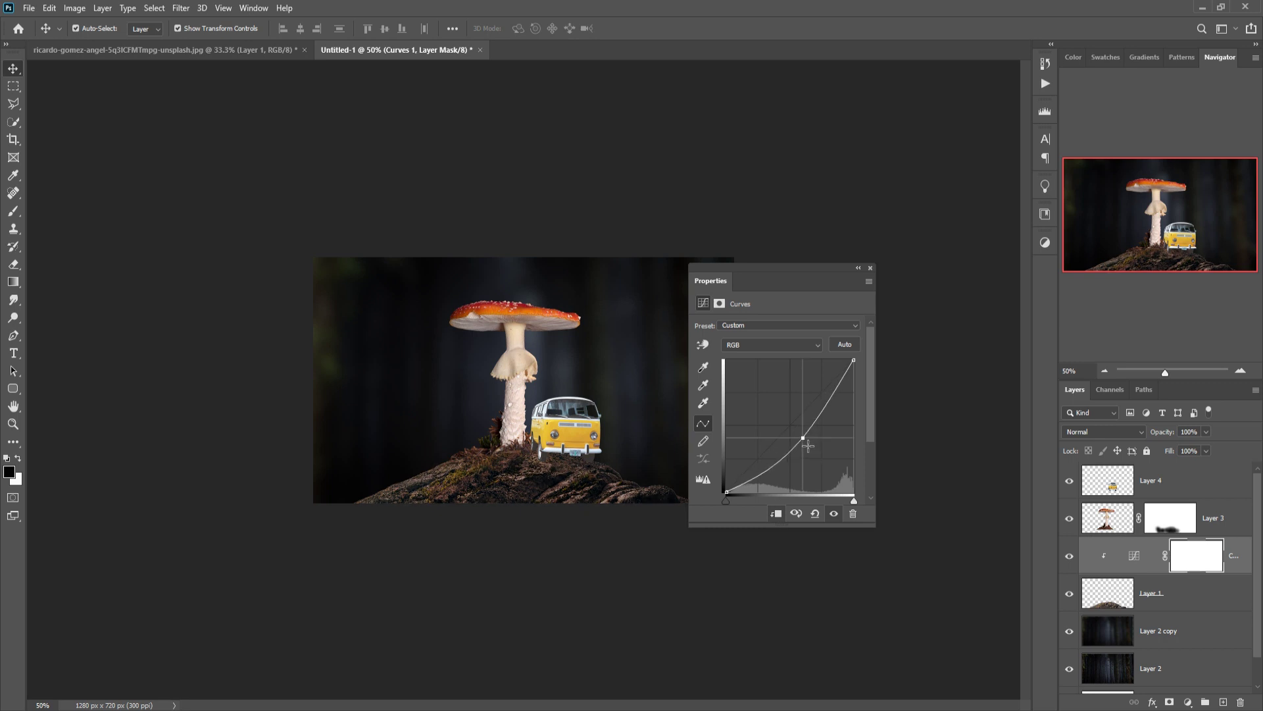
{"action": "left_click", "coordinate": [870, 268]}
{"action": "left_click", "coordinate": [567, 428]}
Step: Grade the van in Camera Raw: Contrast +47, Highlights −23, Shadows −28, Lights −11, Darks −12
{"action": "left_click", "coordinate": [180, 8]}
{"action": "key", "text": "Escape"}
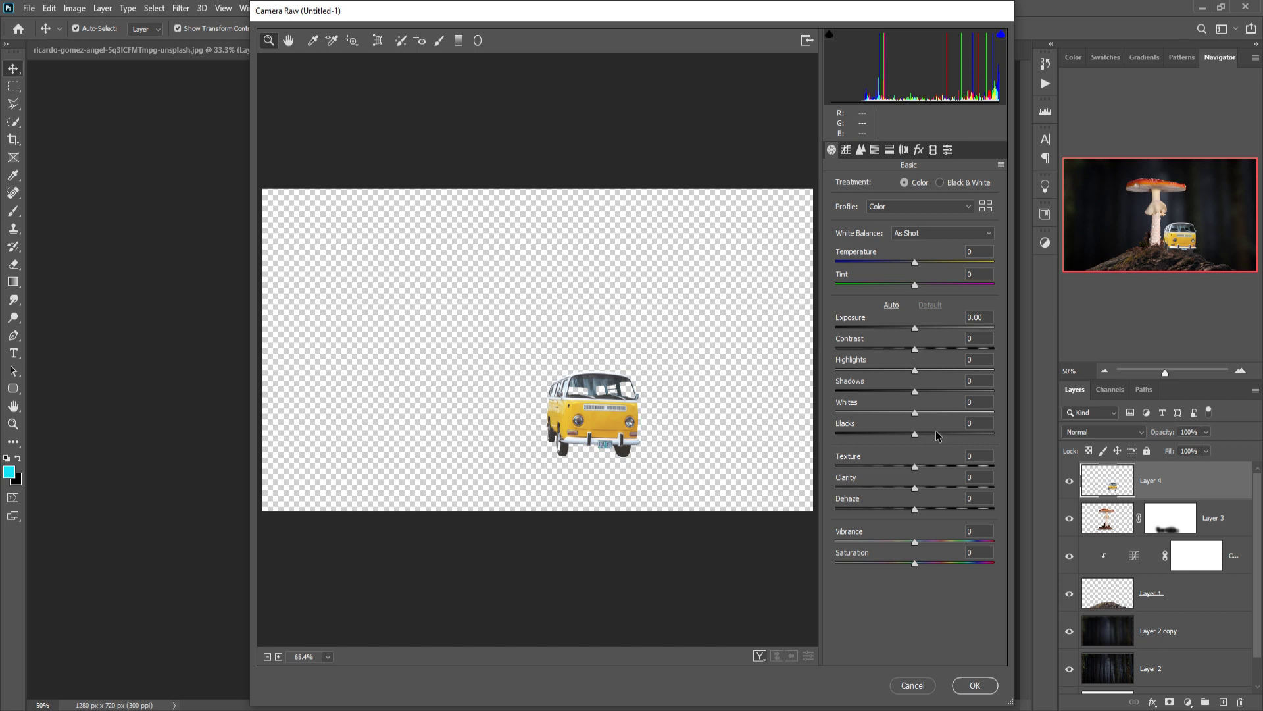
{"action": "left_click_drag", "start_coordinate": [914, 349], "coordinate": [892, 391]}
{"action": "left_click_drag", "start_coordinate": [914, 413], "coordinate": [896, 433]}
{"action": "left_click", "coordinate": [846, 149]}
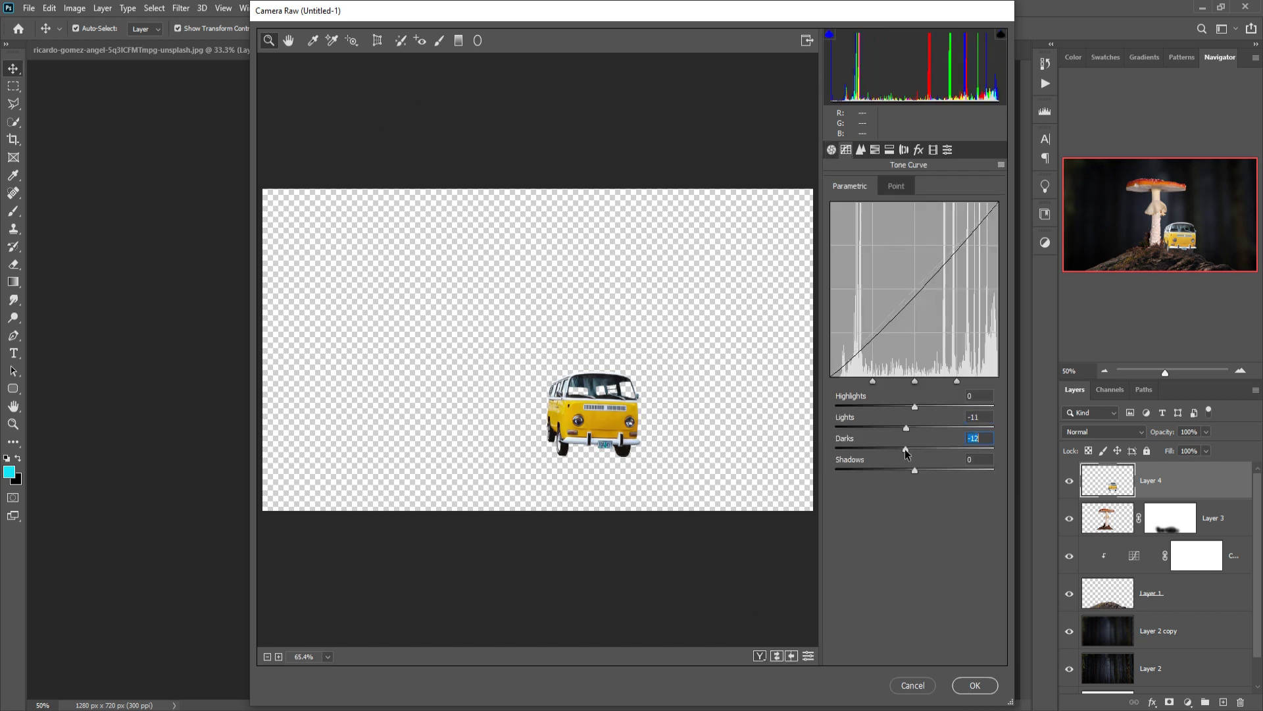
{"action": "left_click", "coordinate": [975, 685]}
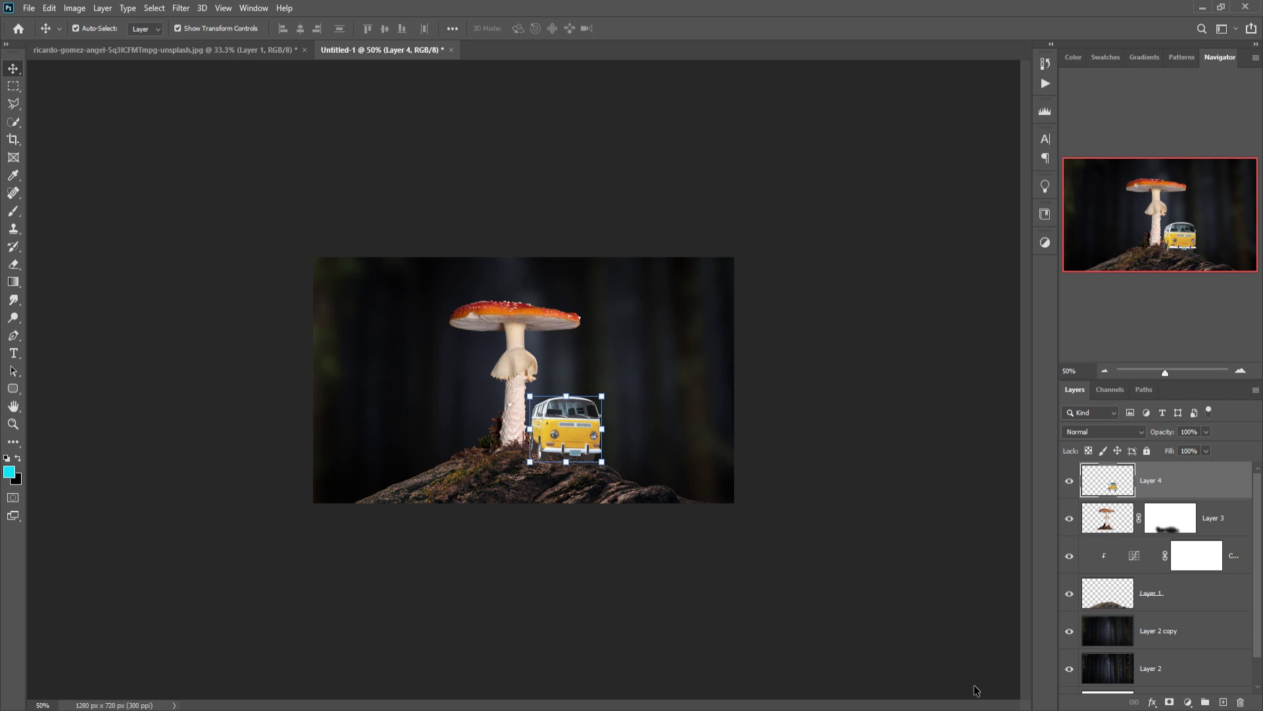
Step: Move the van layer below the mushroom layer and nudge it slightly up and left
{"action": "key", "text": "shift+Left"}
{"action": "key", "text": "shift+Left"}
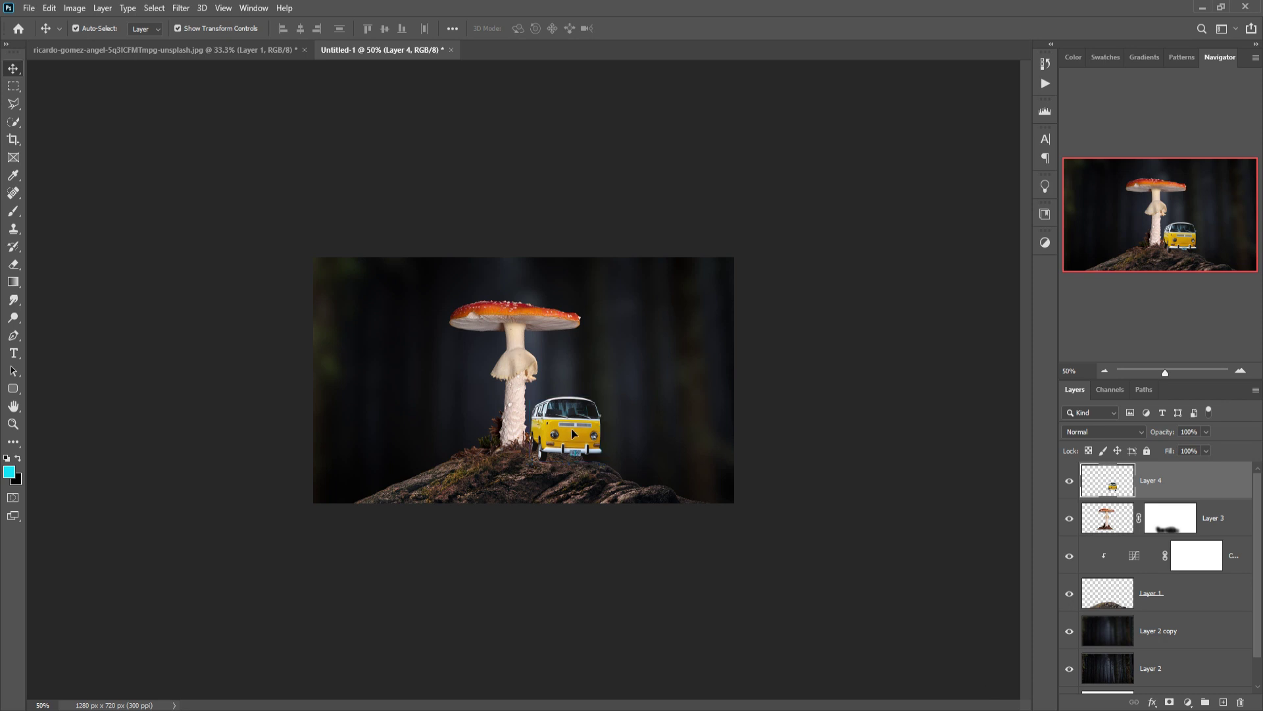
{"action": "key", "text": "shift+Down"}
{"action": "key", "text": "shift+Down"}
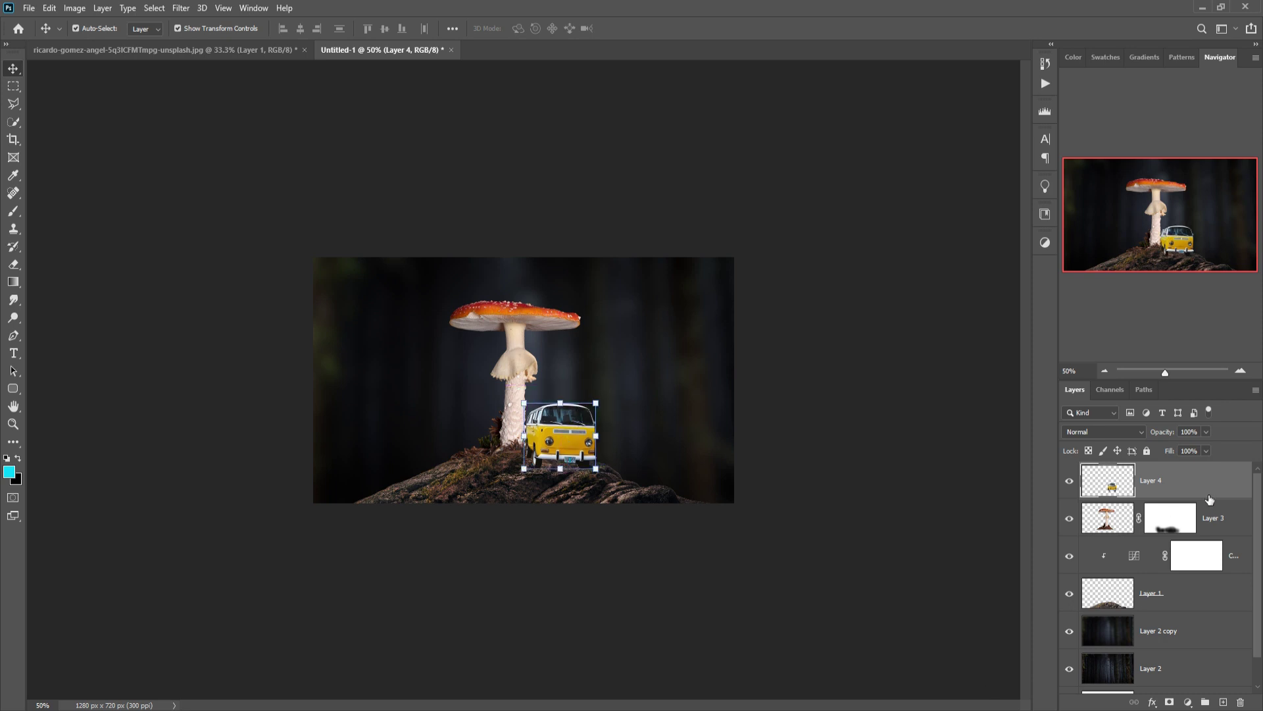
{"action": "left_click_drag", "start_coordinate": [1210, 499], "coordinate": [1086, 531]}
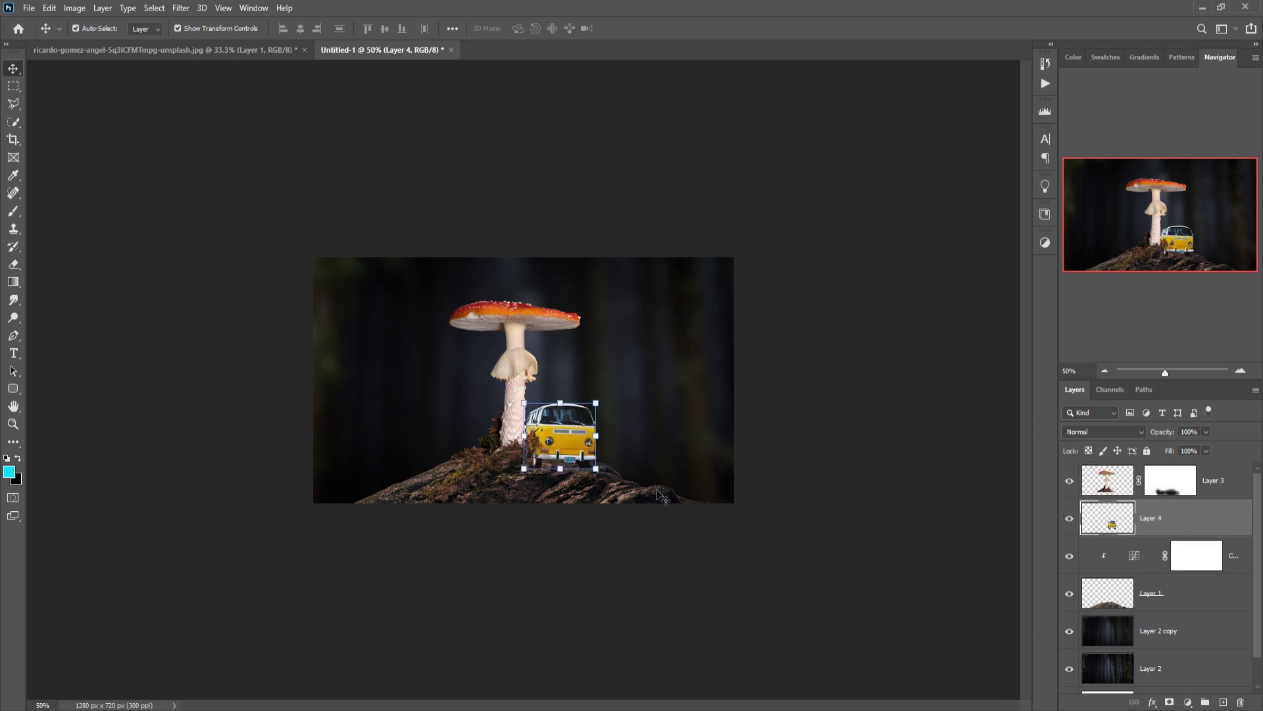
{"action": "left_click_drag", "start_coordinate": [562, 449], "coordinate": [558, 448]}
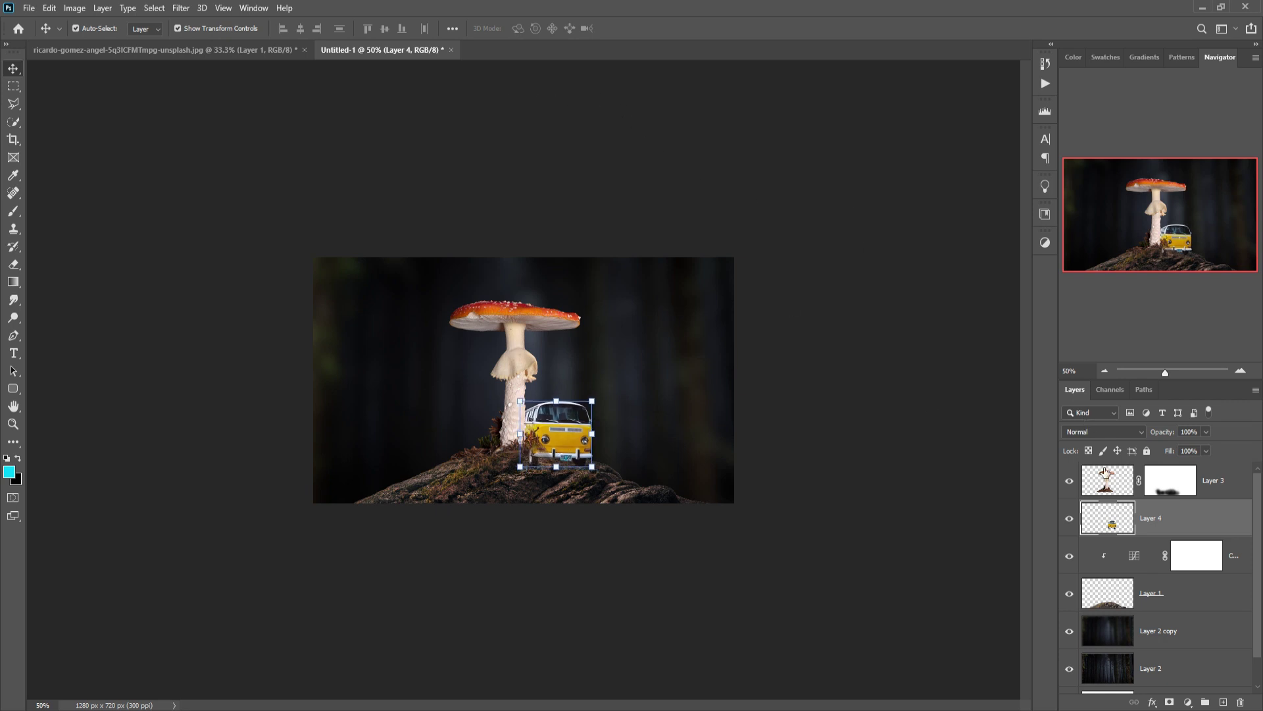
Step: Paint black at 100% opacity on the mushroom's mask around the van
{"action": "left_click", "coordinate": [1172, 490]}
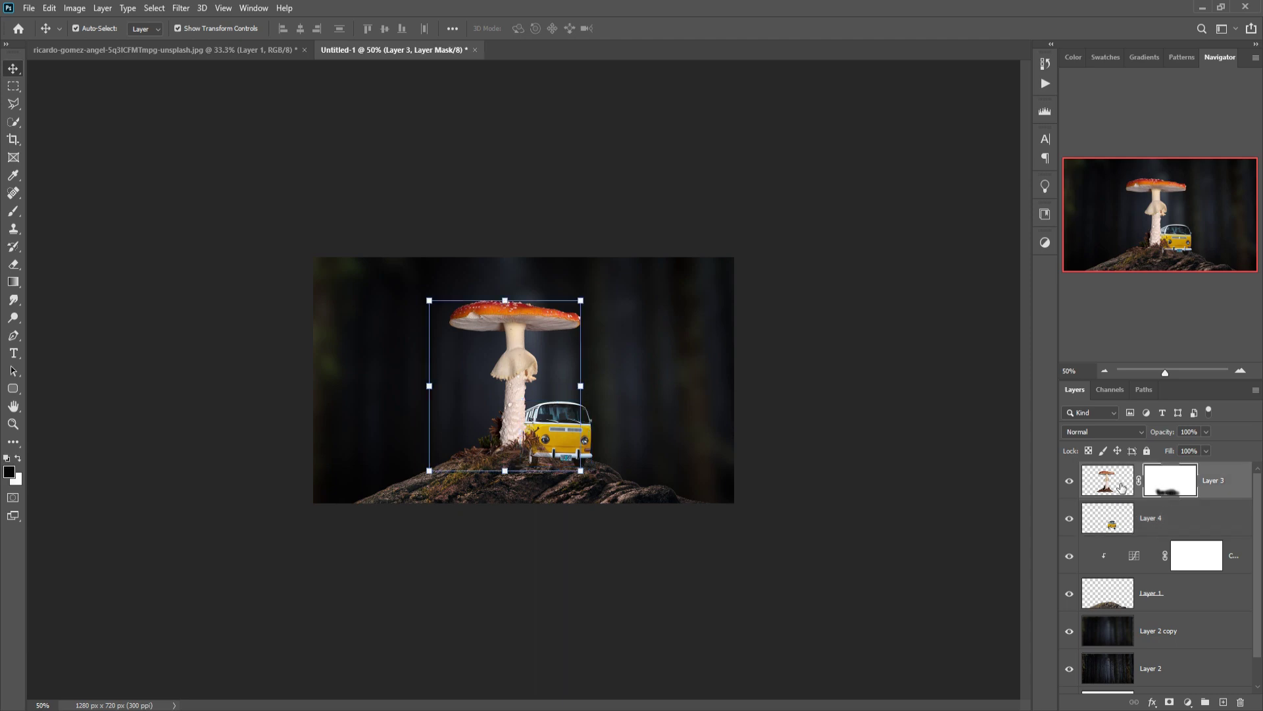
{"action": "key", "text": "b"}
{"action": "key", "text": "d"}
{"action": "key", "text": "ctrl+plus"}
{"action": "key", "text": "ctrl+plus"}
{"action": "key", "text": "ctrl+plus"}
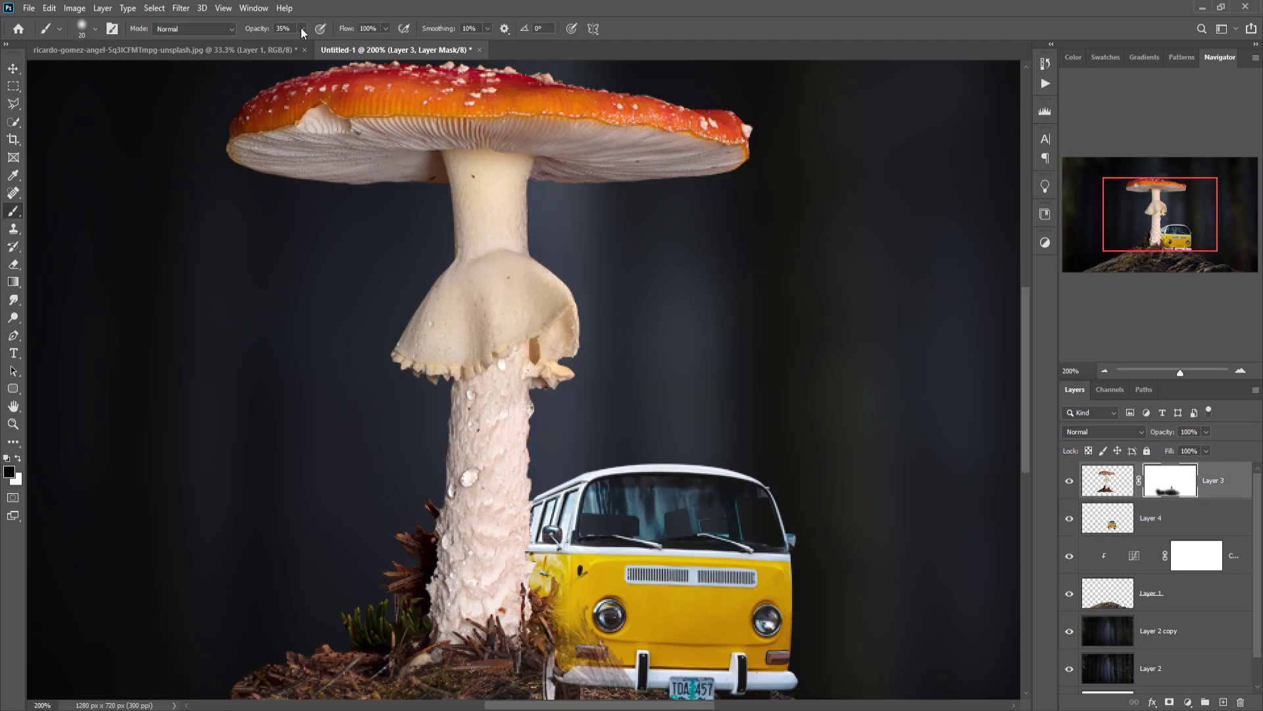
{"action": "key", "text": "0"}
{"action": "left_click_drag", "start_coordinate": [579, 676], "coordinate": [612, 567]}
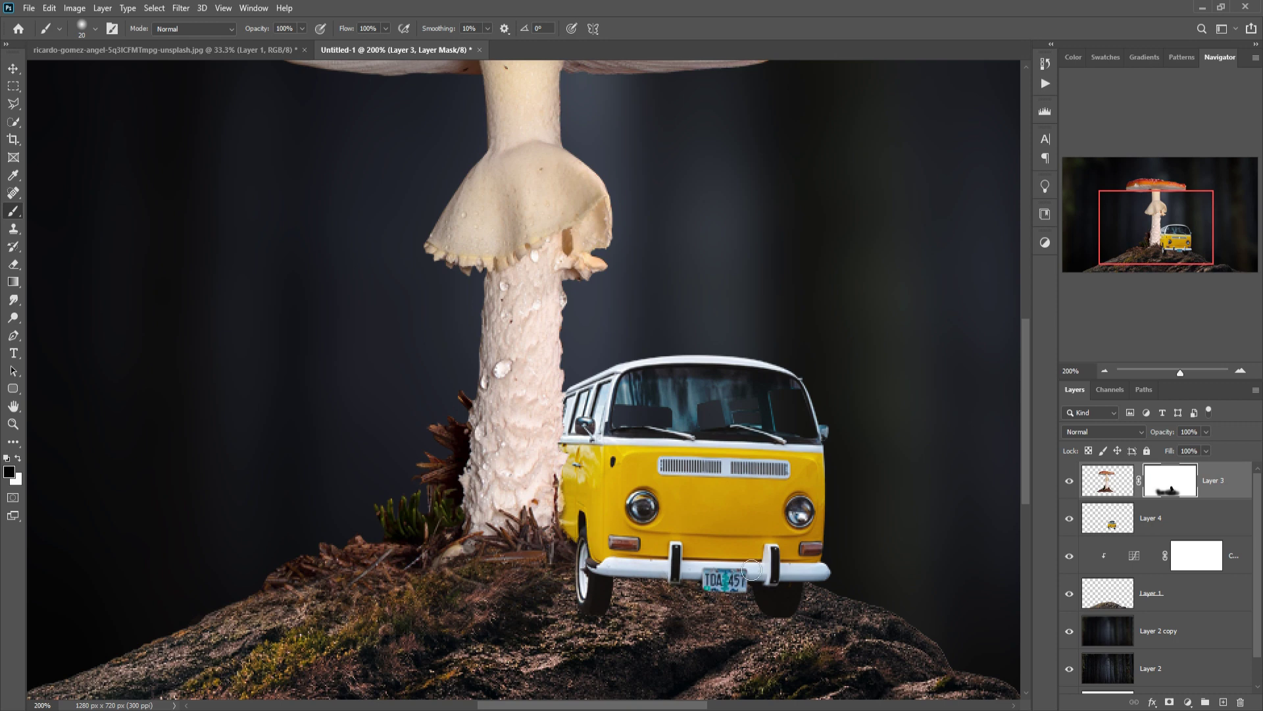
{"action": "left_click", "coordinate": [13, 69]}
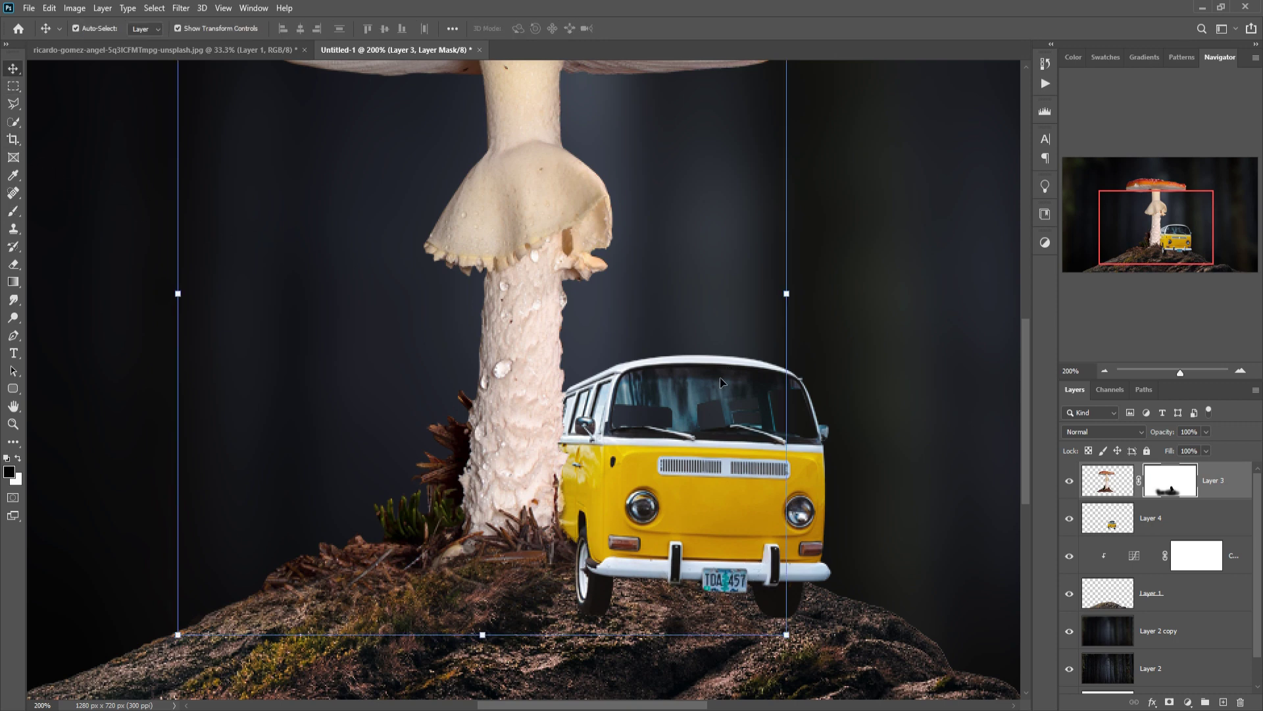
{"action": "left_click", "coordinate": [1193, 531]}
Step: Paint a black contact shadow under the van's bumper on a new Layer 5
{"action": "left_click", "coordinate": [1240, 554]}
{"action": "key", "text": "ctrl+shift+alt+n"}
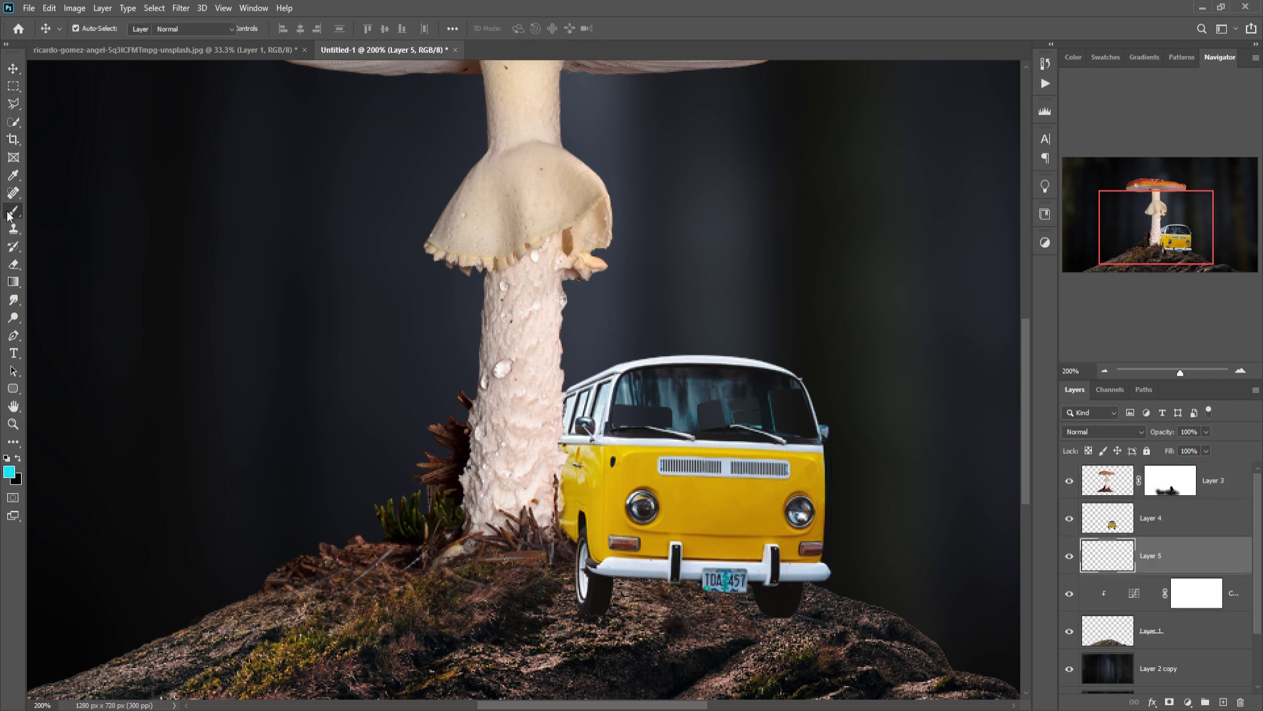
{"action": "key", "text": "b"}
{"action": "left_click_drag", "start_coordinate": [707, 631], "coordinate": [657, 609]}
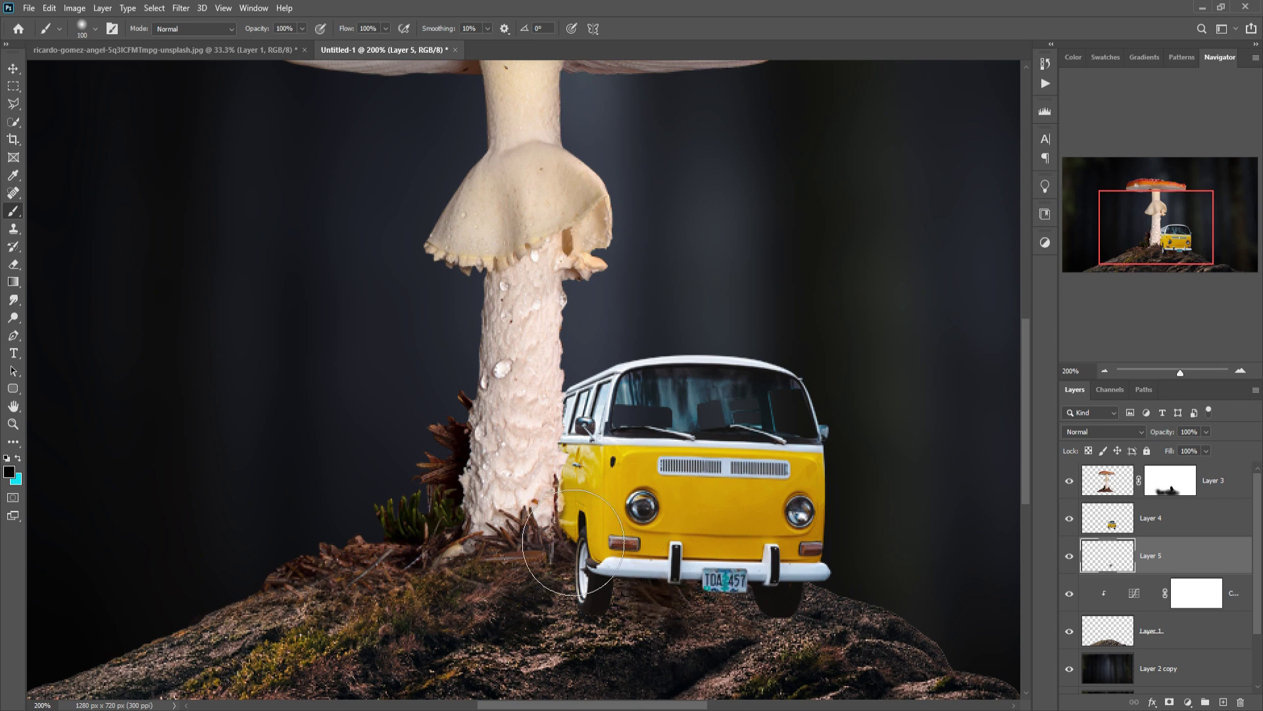
Step: Duplicate the shadow twice and resize and position each copy under the van
{"action": "left_click", "coordinate": [13, 68]}
{"action": "key", "text": "ctrl+j"}
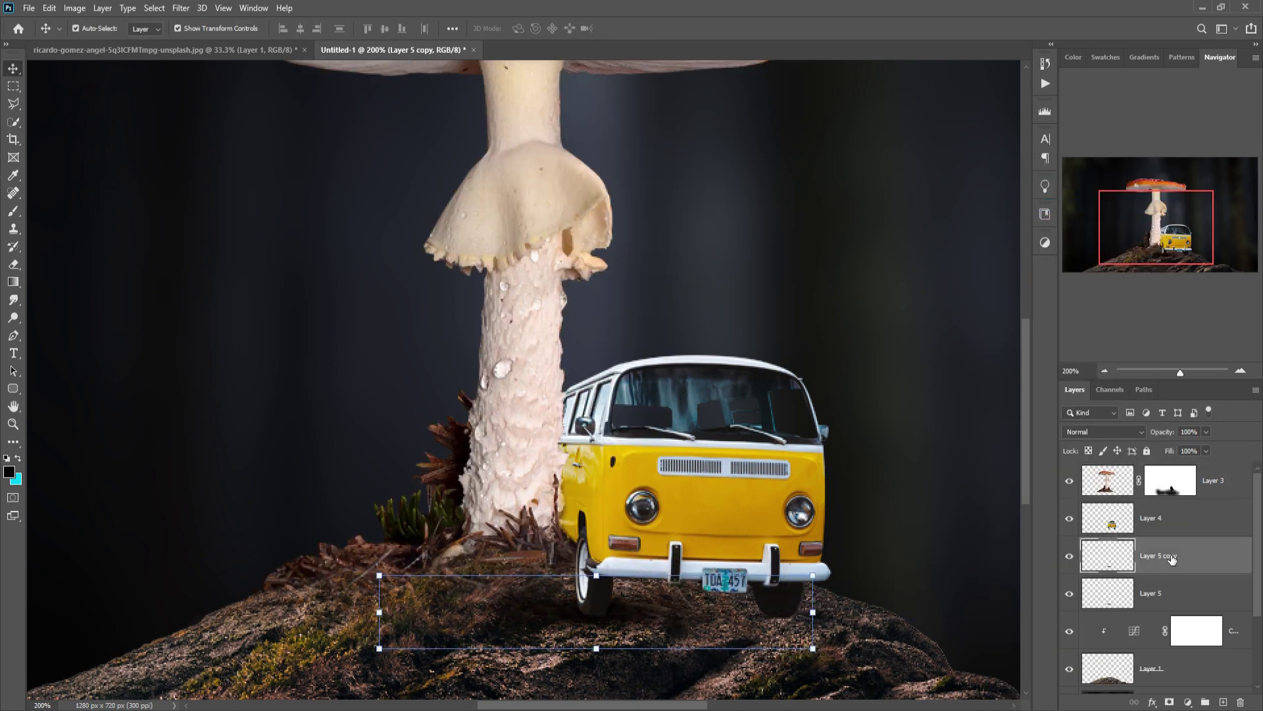
{"action": "key", "text": "Right"}
{"action": "key", "text": "Right"}
{"action": "key", "text": "Right"}
{"action": "key", "text": "Right"}
{"action": "key", "text": "Right"}
{"action": "key", "text": "Right"}
{"action": "key", "text": "Right"}
{"action": "key", "text": "Right"}
{"action": "key", "text": "Right"}
{"action": "key", "text": "Right"}
{"action": "key", "text": "Right"}
{"action": "key", "text": "Right"}
{"action": "key", "text": "Right"}
{"action": "key", "text": "Right"}
{"action": "key", "text": "Right"}
{"action": "key", "text": "Right"}
{"action": "key", "text": "Right"}
{"action": "key", "text": "Right"}
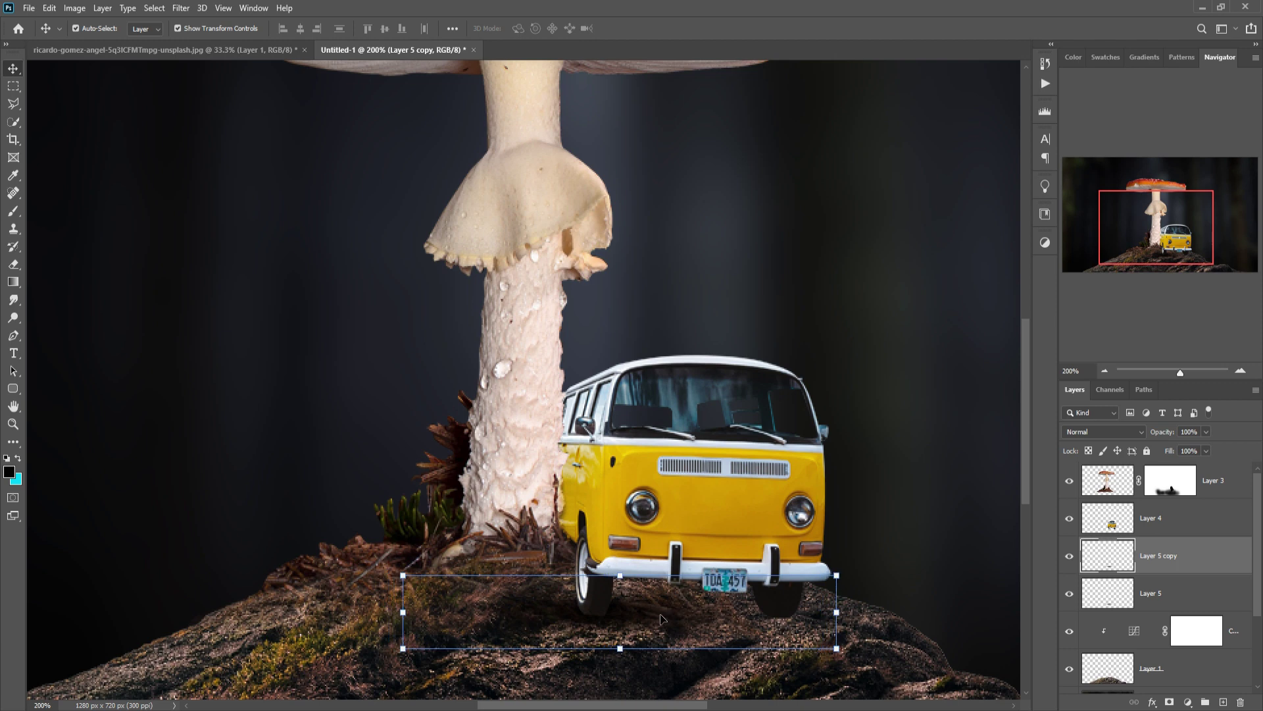
{"action": "key", "text": "ctrl+t"}
{"action": "left_click_drag", "start_coordinate": [674, 612], "coordinate": [804, 617]}
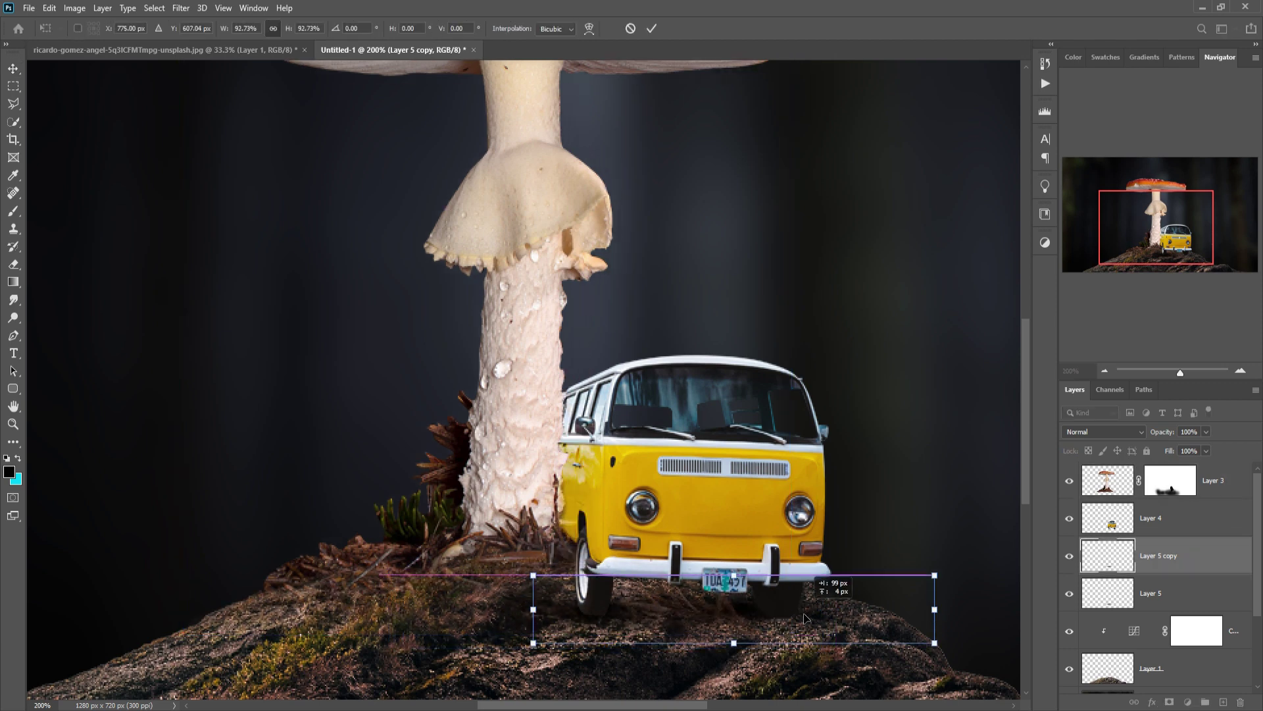
{"action": "right_click", "coordinate": [1184, 563]}
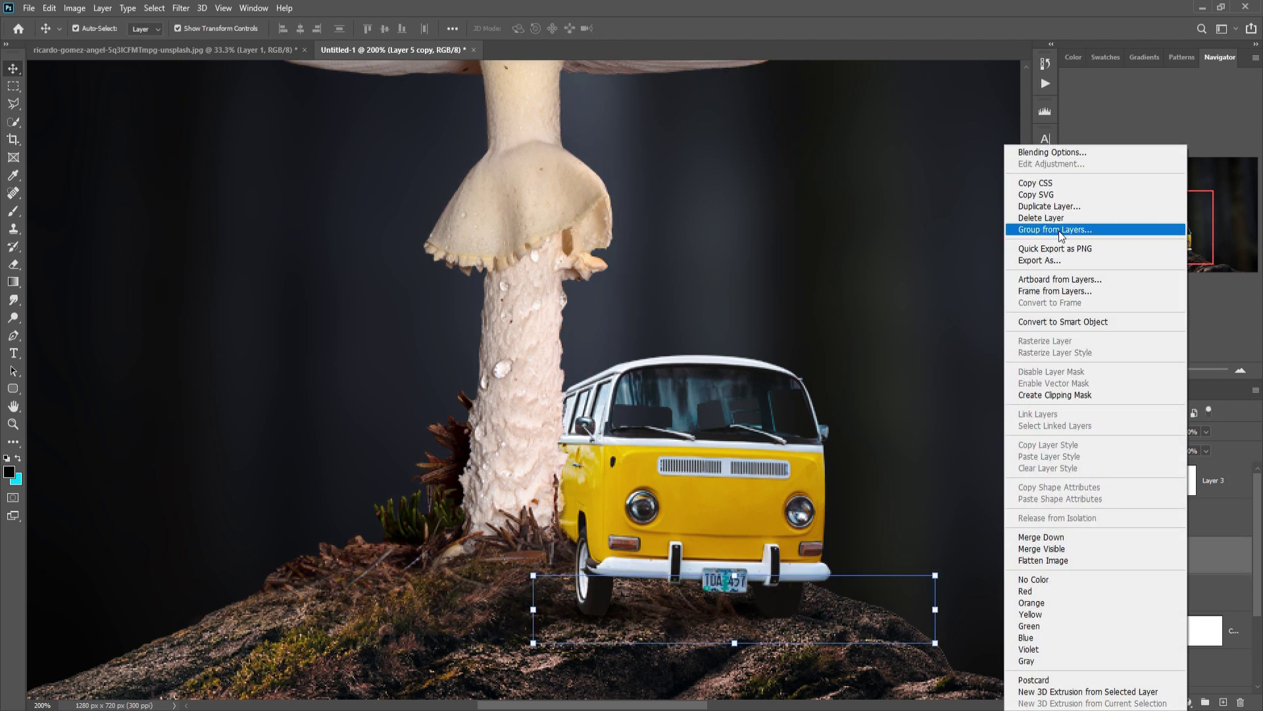
{"action": "left_click", "coordinate": [1059, 226]}
{"action": "left_click_drag", "start_coordinate": [599, 615], "coordinate": [599, 656]}
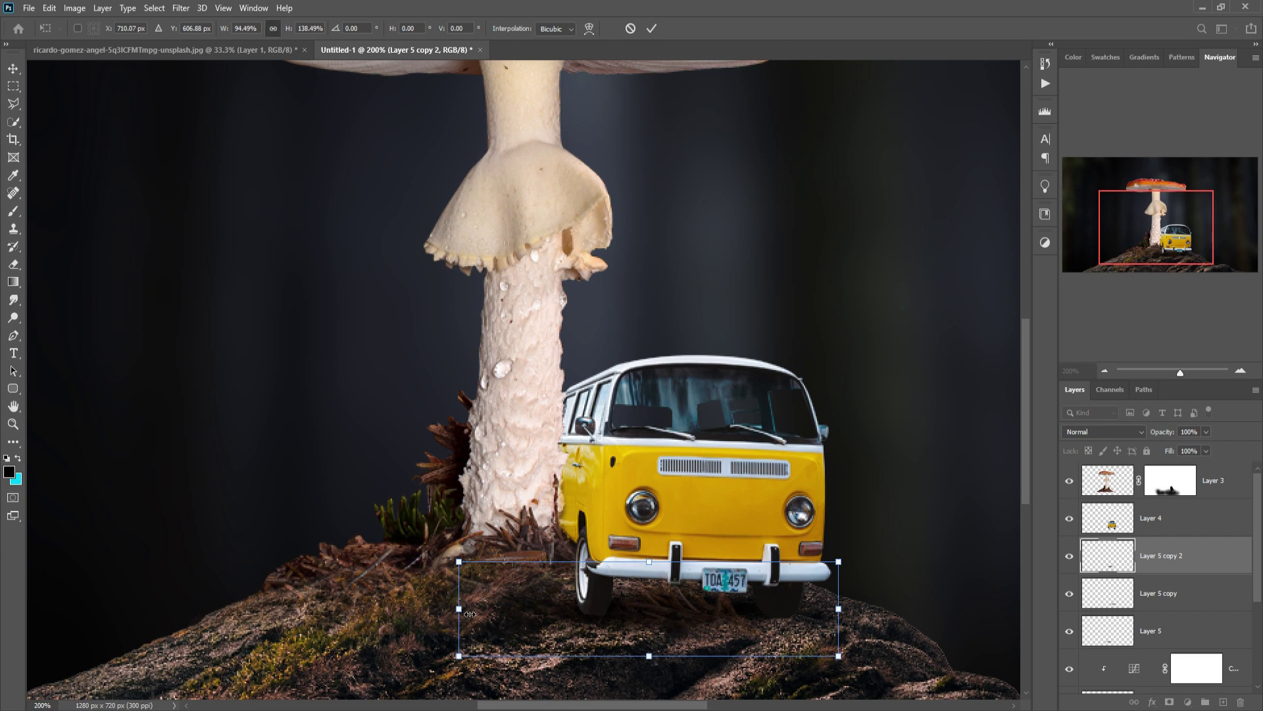
{"action": "left_click_drag", "start_coordinate": [470, 614], "coordinate": [512, 613]}
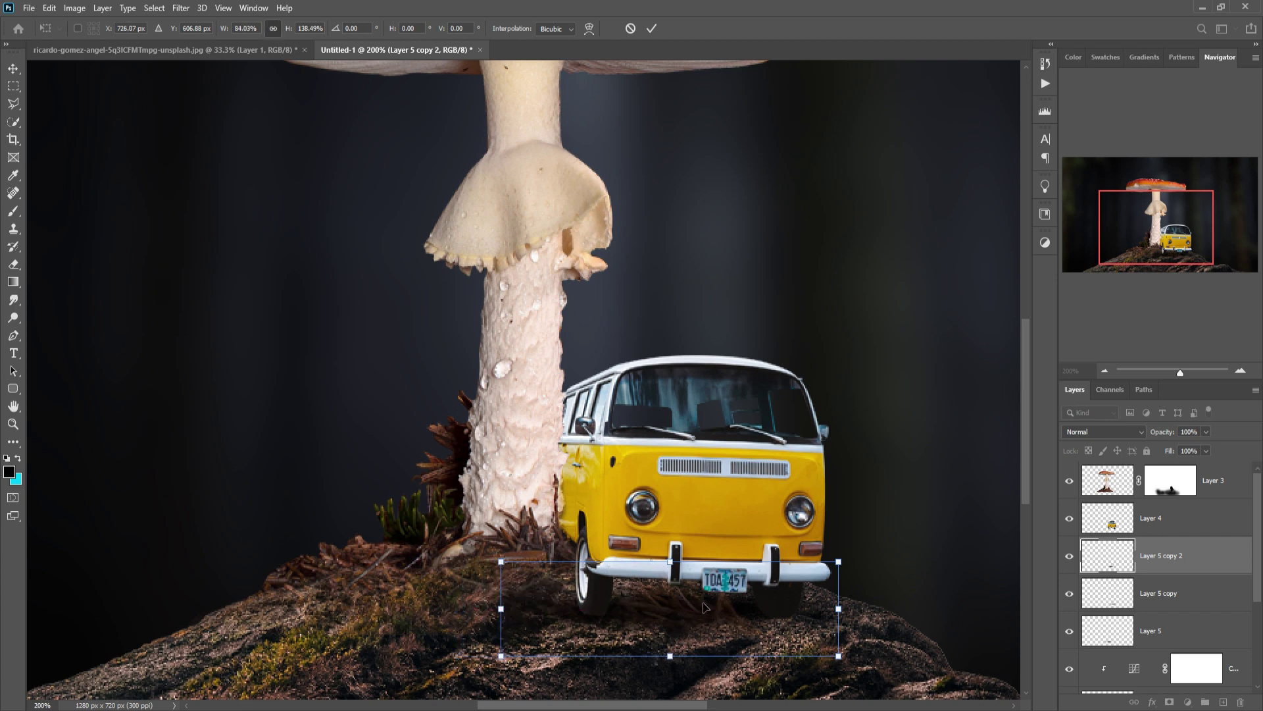
{"action": "left_click_drag", "start_coordinate": [704, 606], "coordinate": [686, 588]}
Step: Shrink the pasted seated reading man and move his Layer 6 to the top
{"action": "key", "text": "Return"}
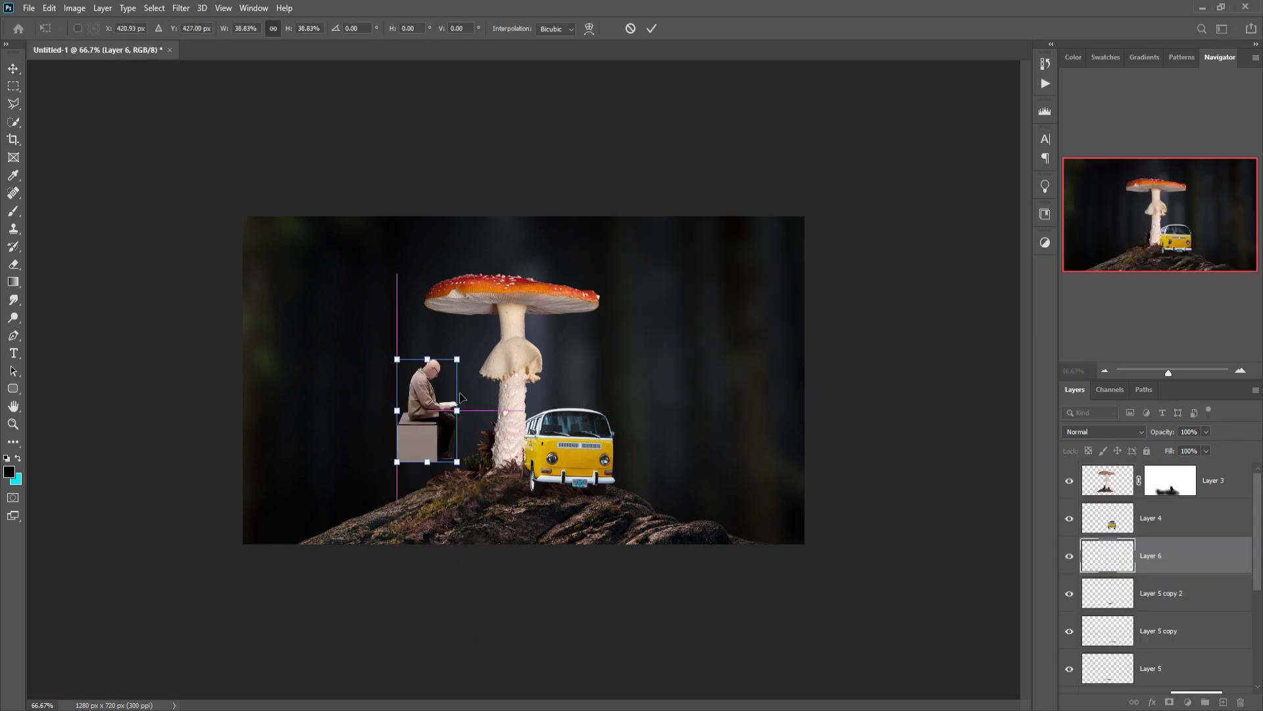
{"action": "left_click_drag", "start_coordinate": [413, 452], "coordinate": [454, 474]}
{"action": "left_click", "coordinate": [647, 33]}
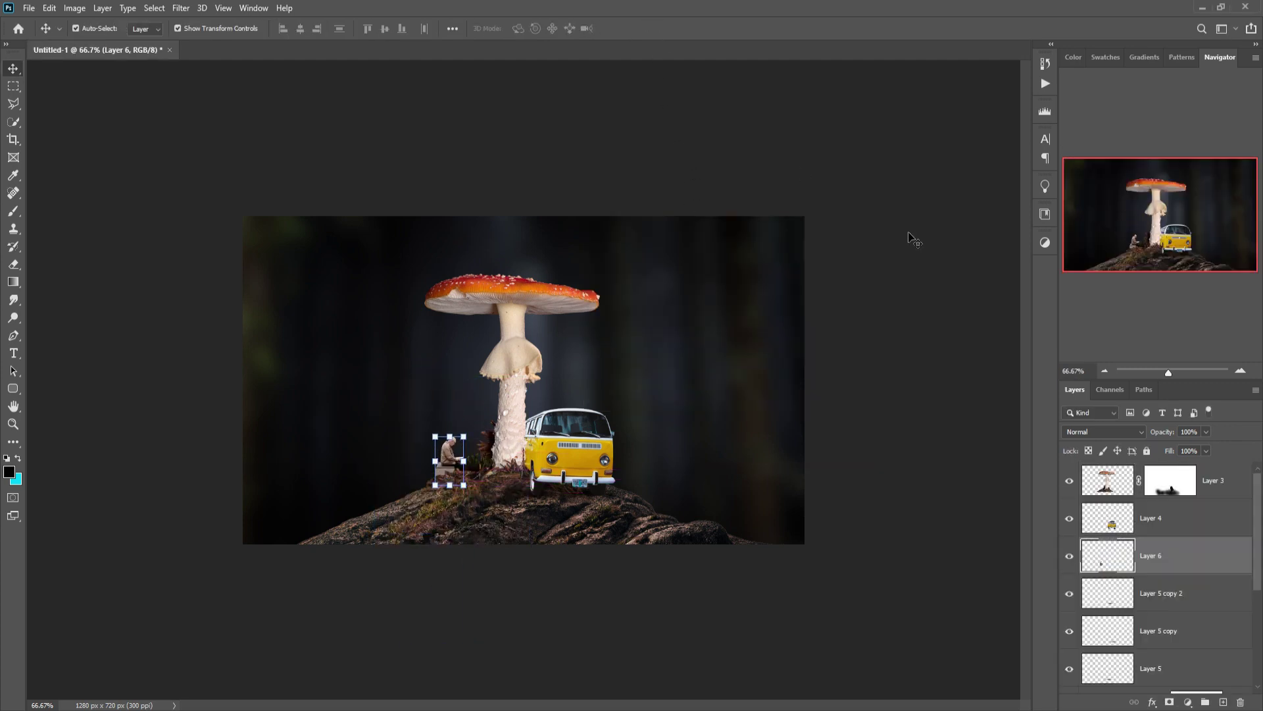
{"action": "left_click_drag", "start_coordinate": [1184, 554], "coordinate": [1178, 470]}
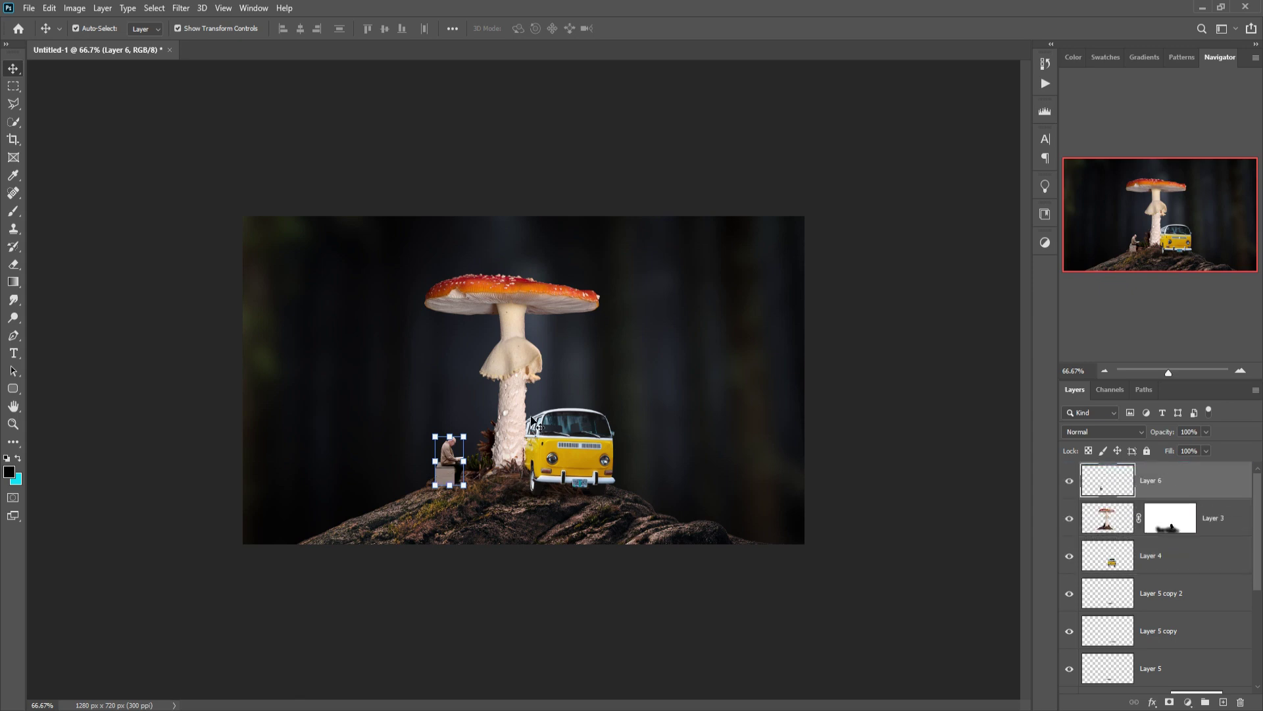
Step: Flip the man horizontally and place him beside the mushroom stem
{"action": "left_click", "coordinate": [49, 8]}
{"action": "mouse_move", "coordinate": [76, 329]}
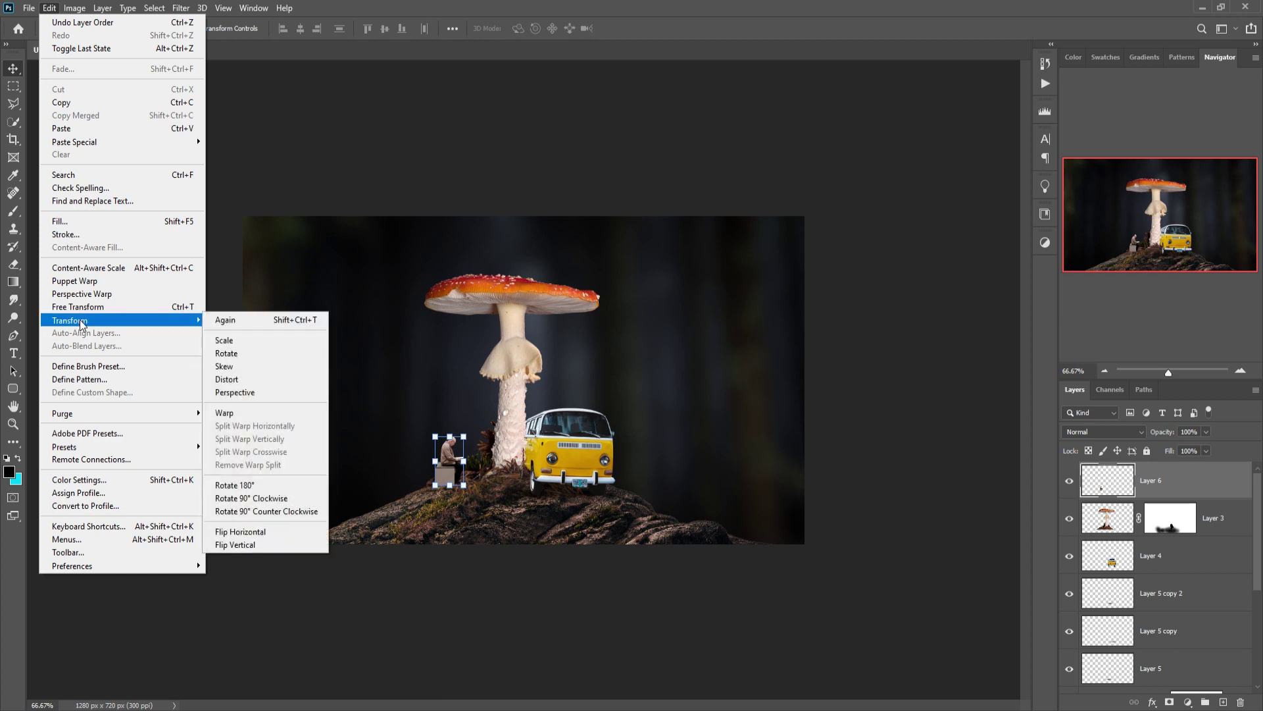
{"action": "left_click", "coordinate": [240, 531]}
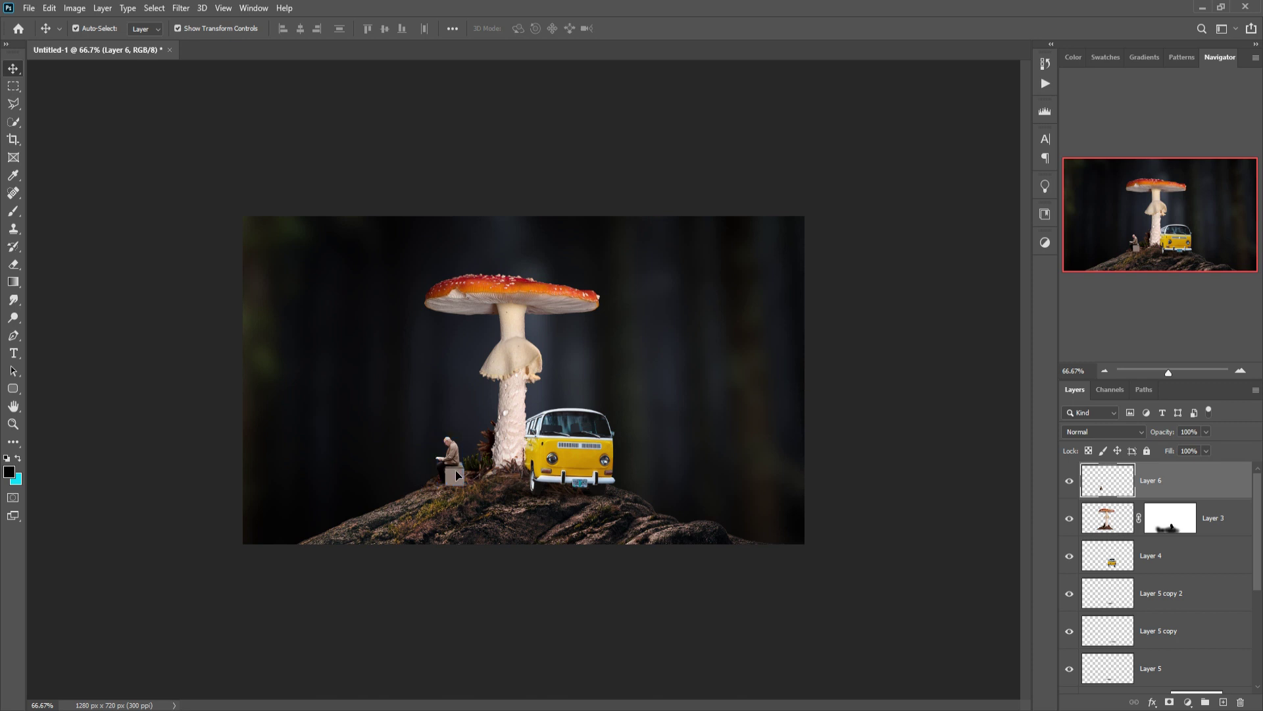
{"action": "left_click_drag", "start_coordinate": [457, 475], "coordinate": [481, 475]}
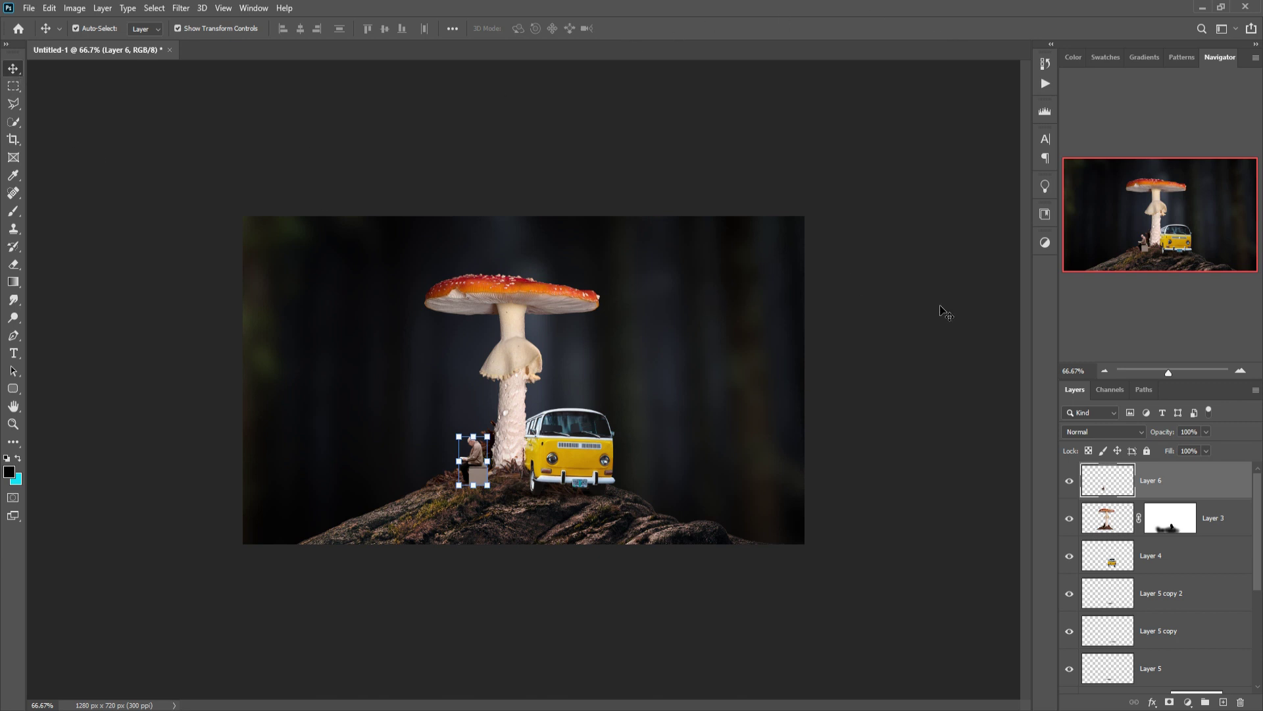
Step: Add a new layer above Layer 3, clipped to the mushroom, in Linear Dodge (Add) mode
{"action": "left_click", "coordinate": [1230, 515]}
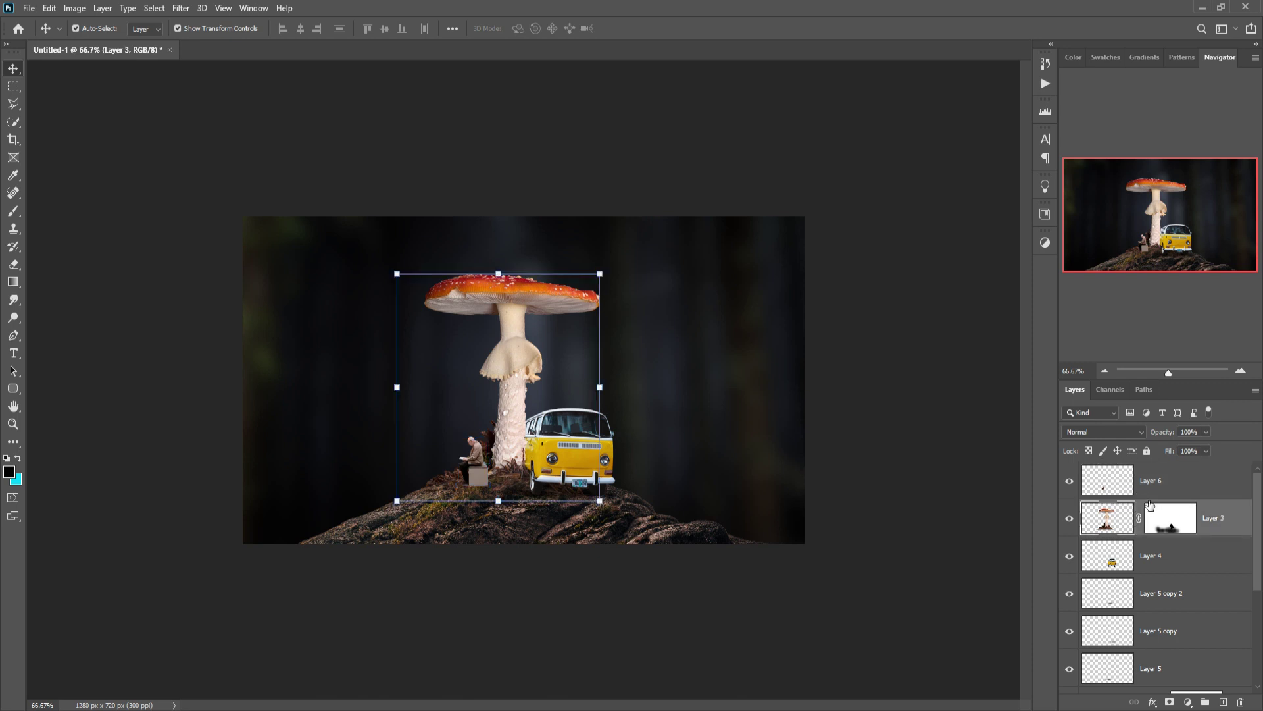
{"action": "left_click", "coordinate": [1223, 701]}
{"action": "right_click", "coordinate": [1191, 523]}
{"action": "left_click", "coordinate": [1057, 395]}
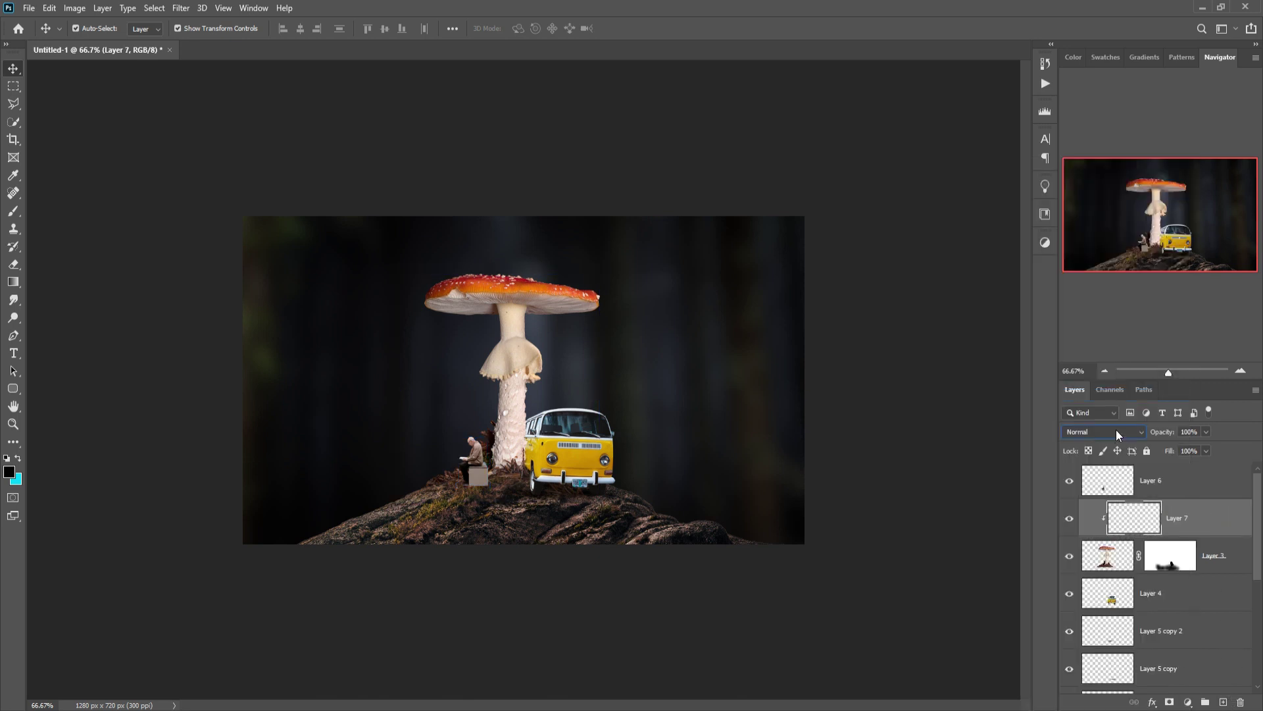
{"action": "left_click", "coordinate": [1104, 432]}
Step: Add a Solid Color fill layer in orange #fd8505 over the mushroom
{"action": "left_click", "coordinate": [1098, 507]}
{"action": "left_click", "coordinate": [1188, 701]}
{"action": "left_click", "coordinate": [1178, 469]}
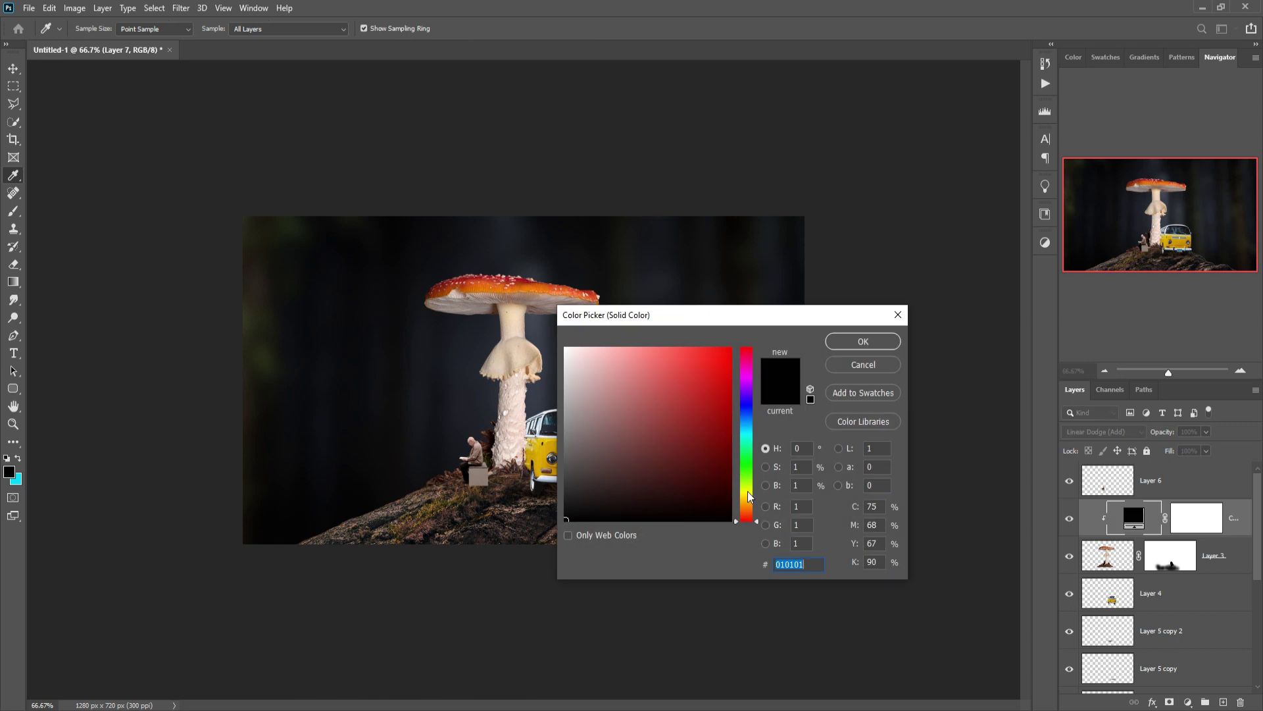
{"action": "type", "text": "f4fd05"}
{"action": "left_click_drag", "start_coordinate": [756, 491], "coordinate": [755, 509]}
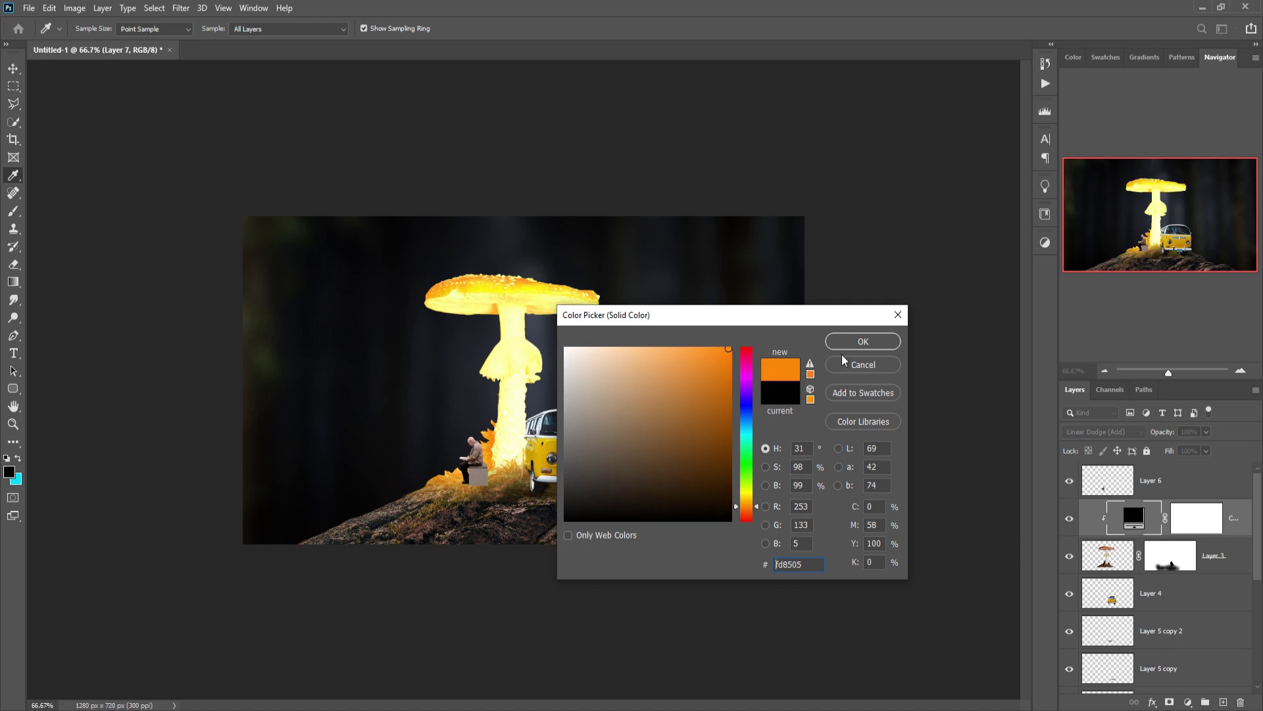
{"action": "left_click", "coordinate": [862, 340]}
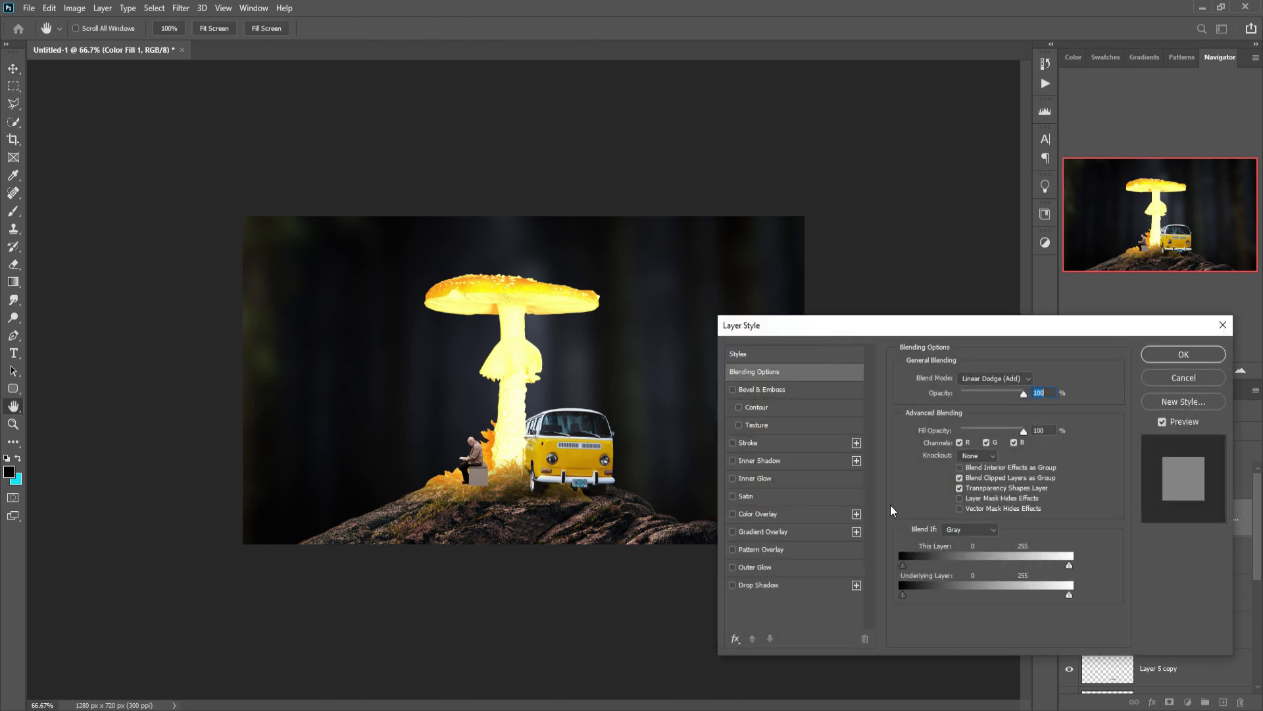
Step: Split the Underlying Layer black slider to 0/125 so dark areas stay unlit, then target the fill's mask
{"action": "left_click_drag", "start_coordinate": [907, 595], "coordinate": [996, 590]}
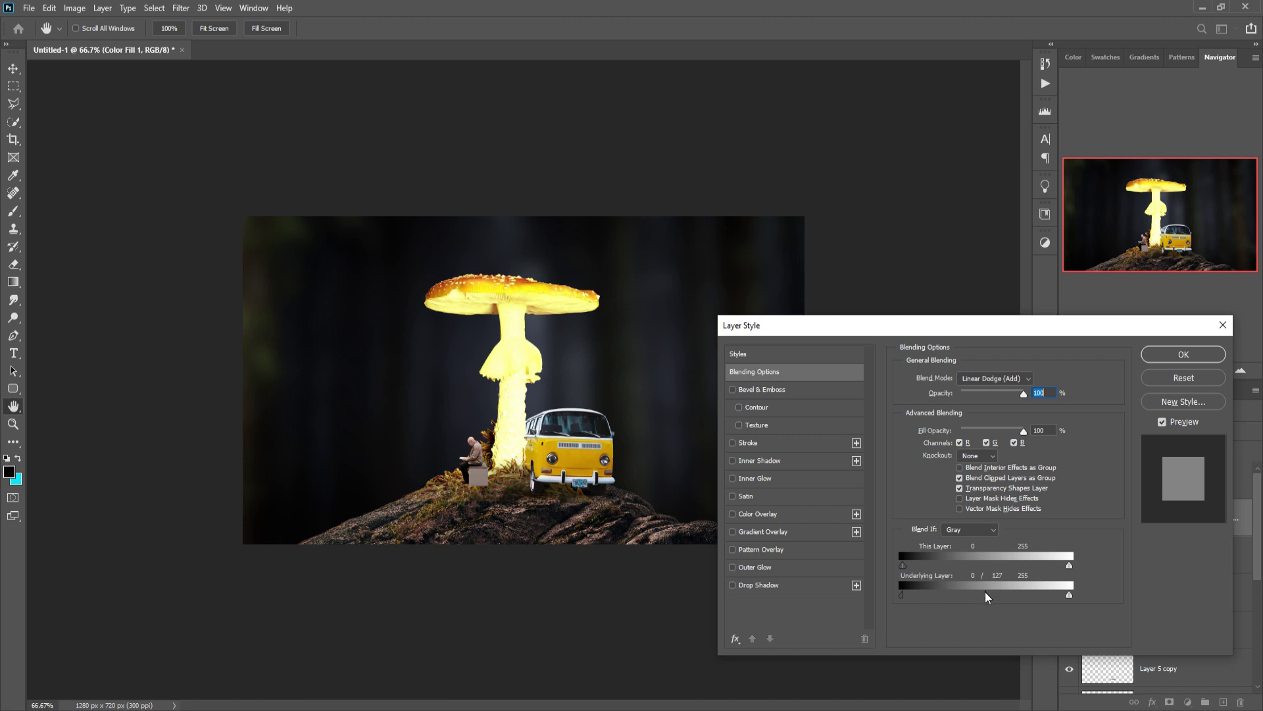
{"action": "left_click", "coordinate": [1169, 355]}
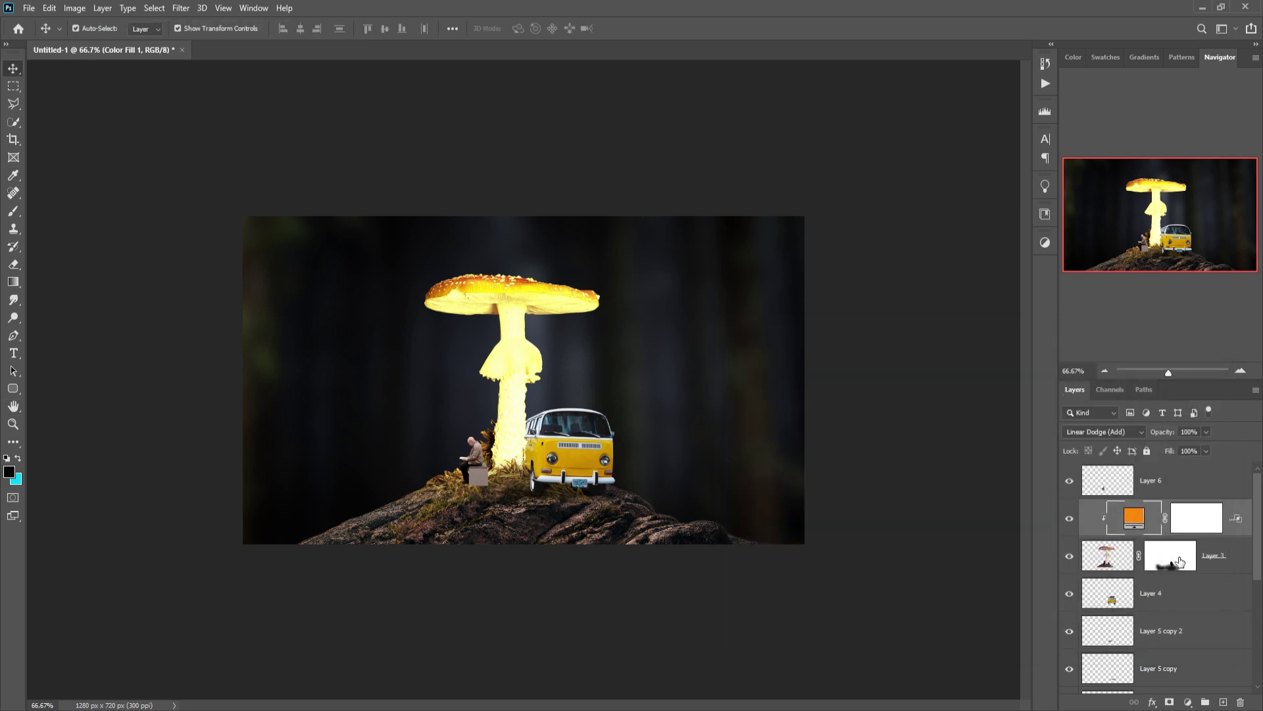
{"action": "left_click", "coordinate": [1190, 524]}
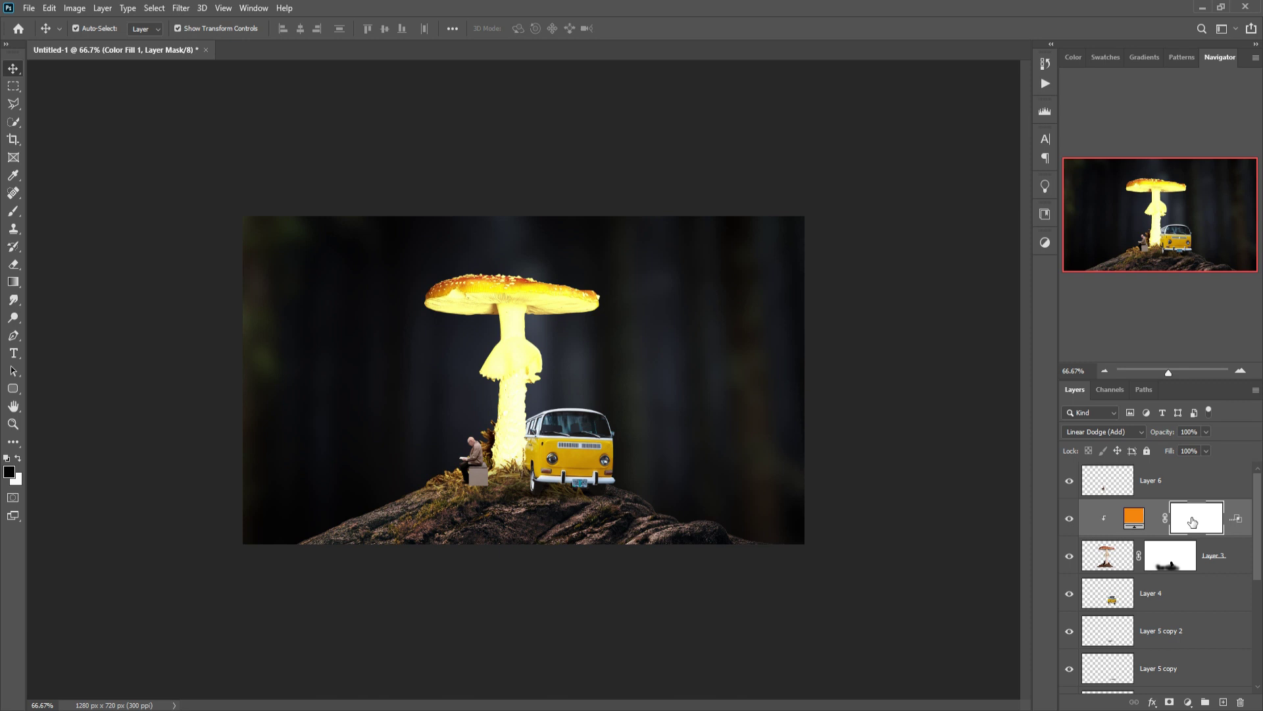
Step: Invert the Color Fill mask and paint white over the cap underside, gills, ring and upper stem
{"action": "left_click_drag", "start_coordinate": [1192, 522], "coordinate": [1194, 523]}
{"action": "key", "text": "ctrl+i"}
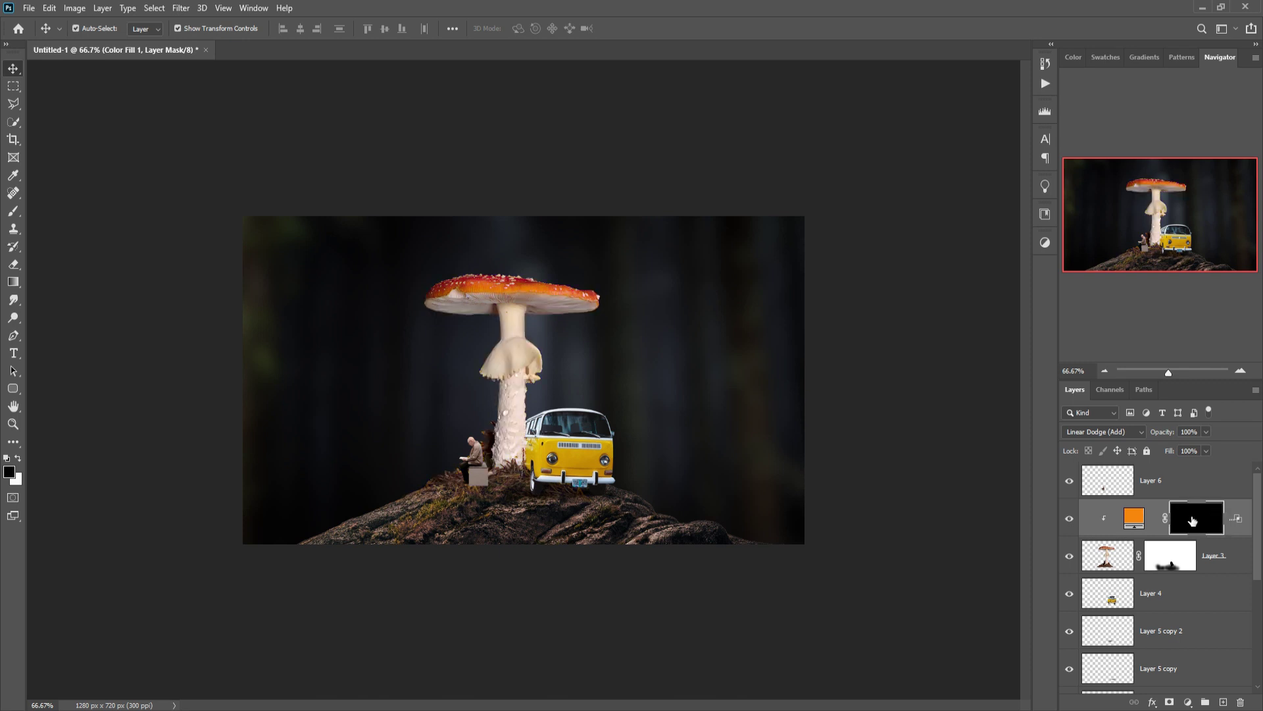
{"action": "left_click", "coordinate": [13, 211]}
{"action": "key", "text": "x"}
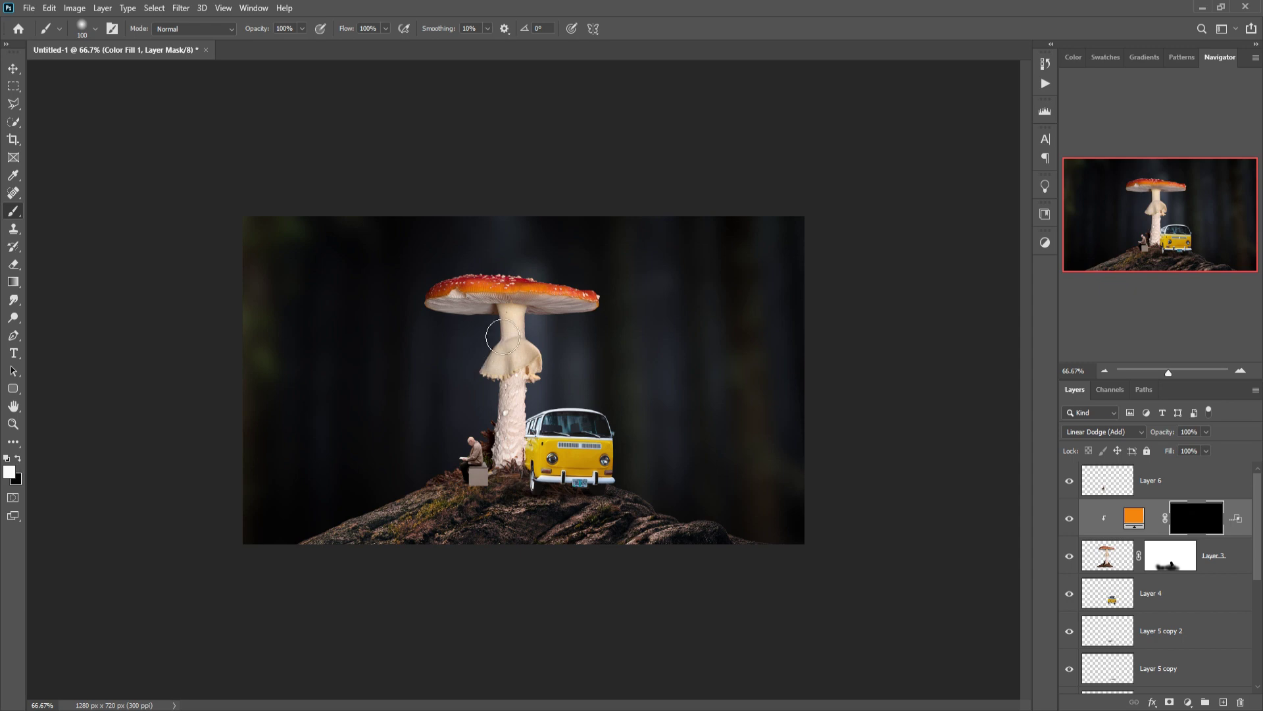
{"action": "left_click_drag", "start_coordinate": [510, 305], "coordinate": [431, 304]}
{"action": "key", "text": "ctrl+plus"}
{"action": "key", "text": "ctrl+plus"}
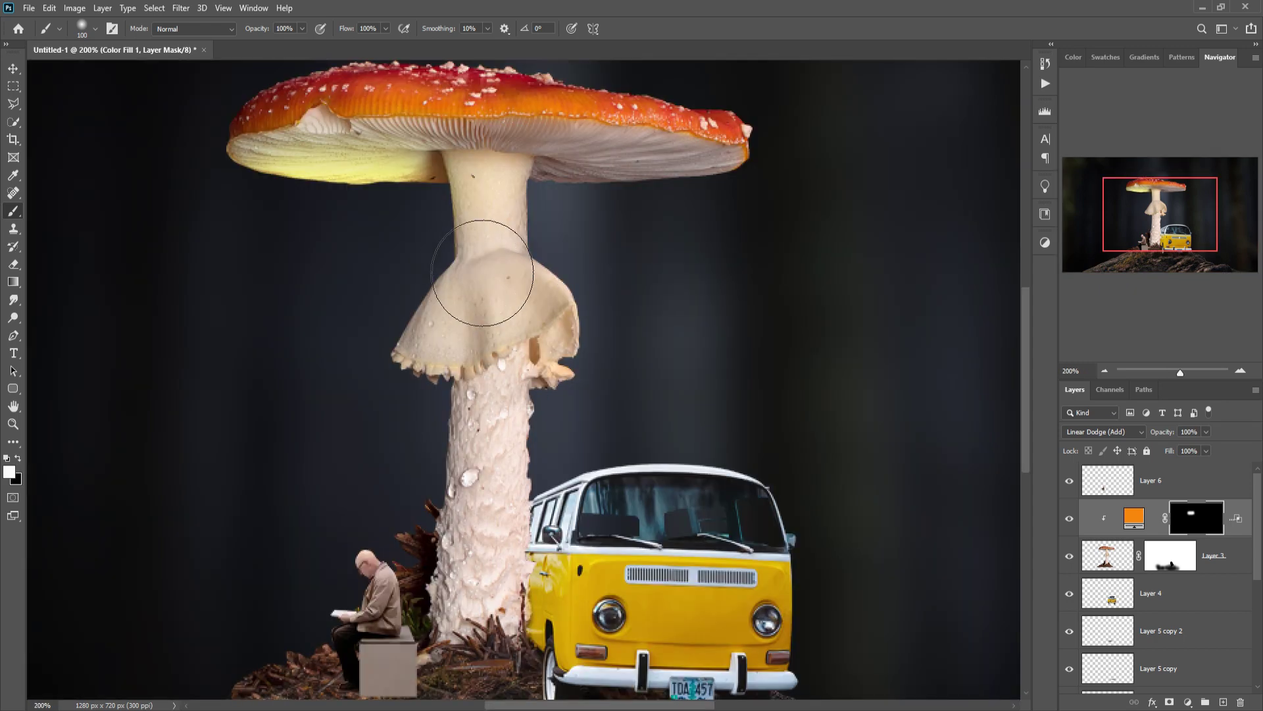
{"action": "mouse_move", "coordinate": [389, 211]}
{"action": "left_mouse_down"}
{"action": "mouse_move", "coordinate": [310, 226]}
{"action": "mouse_move", "coordinate": [550, 198]}
{"action": "left_mouse_up"}
{"action": "key", "text": "bracketleft"}
{"action": "key", "text": "bracketleft"}
{"action": "key", "text": "bracketleft"}
{"action": "key", "text": "bracketleft"}
{"action": "key", "text": "bracketleft"}
{"action": "key", "text": "bracketleft"}
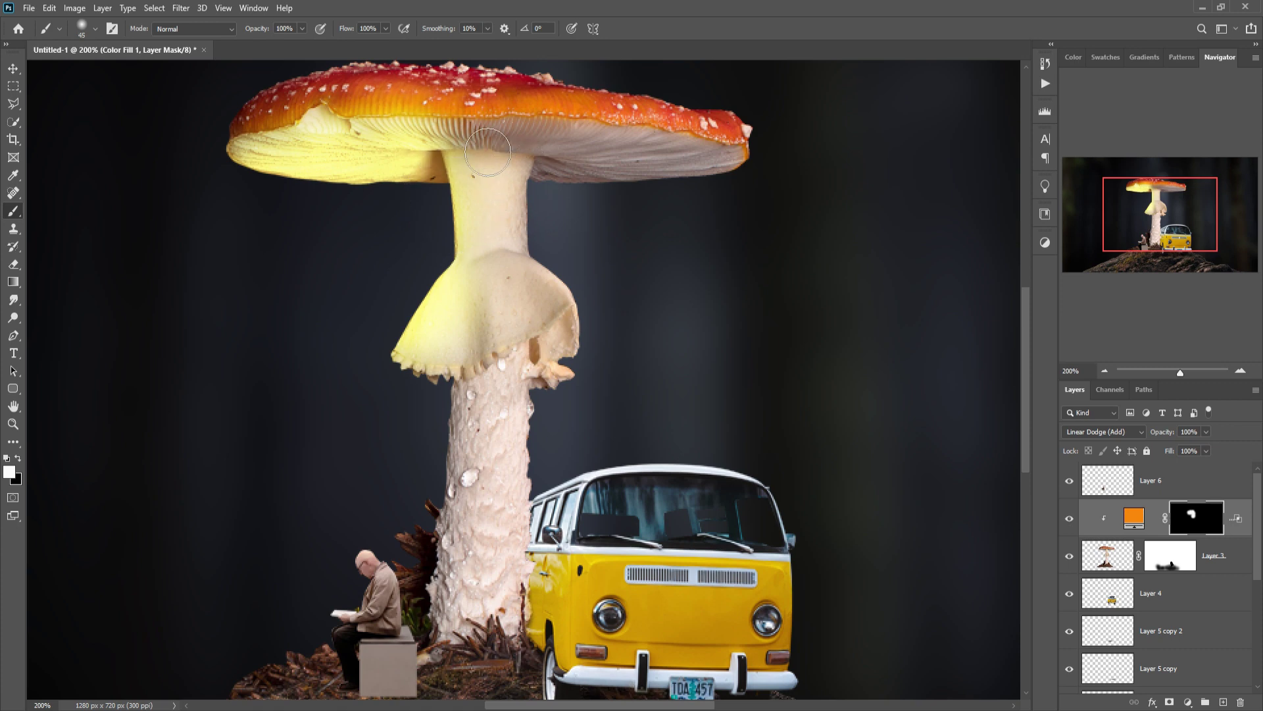
{"action": "mouse_move", "coordinate": [487, 158]}
{"action": "left_mouse_down"}
{"action": "mouse_move", "coordinate": [471, 149]}
{"action": "mouse_move", "coordinate": [573, 163]}
{"action": "mouse_move", "coordinate": [310, 156]}
{"action": "mouse_move", "coordinate": [324, 191]}
{"action": "left_mouse_up"}
{"action": "mouse_move", "coordinate": [554, 172]}
{"action": "left_mouse_down"}
{"action": "mouse_move", "coordinate": [715, 212]}
{"action": "mouse_move", "coordinate": [710, 188]}
{"action": "mouse_move", "coordinate": [765, 192]}
{"action": "mouse_move", "coordinate": [639, 352]}
{"action": "mouse_move", "coordinate": [617, 418]}
{"action": "mouse_move", "coordinate": [580, 440]}
{"action": "mouse_move", "coordinate": [579, 218]}
{"action": "left_mouse_up"}
{"action": "key", "text": "bracketright"}
Step: Paint black with a smaller brush to remove the glow from the cap's outer edge
{"action": "key", "text": "x"}
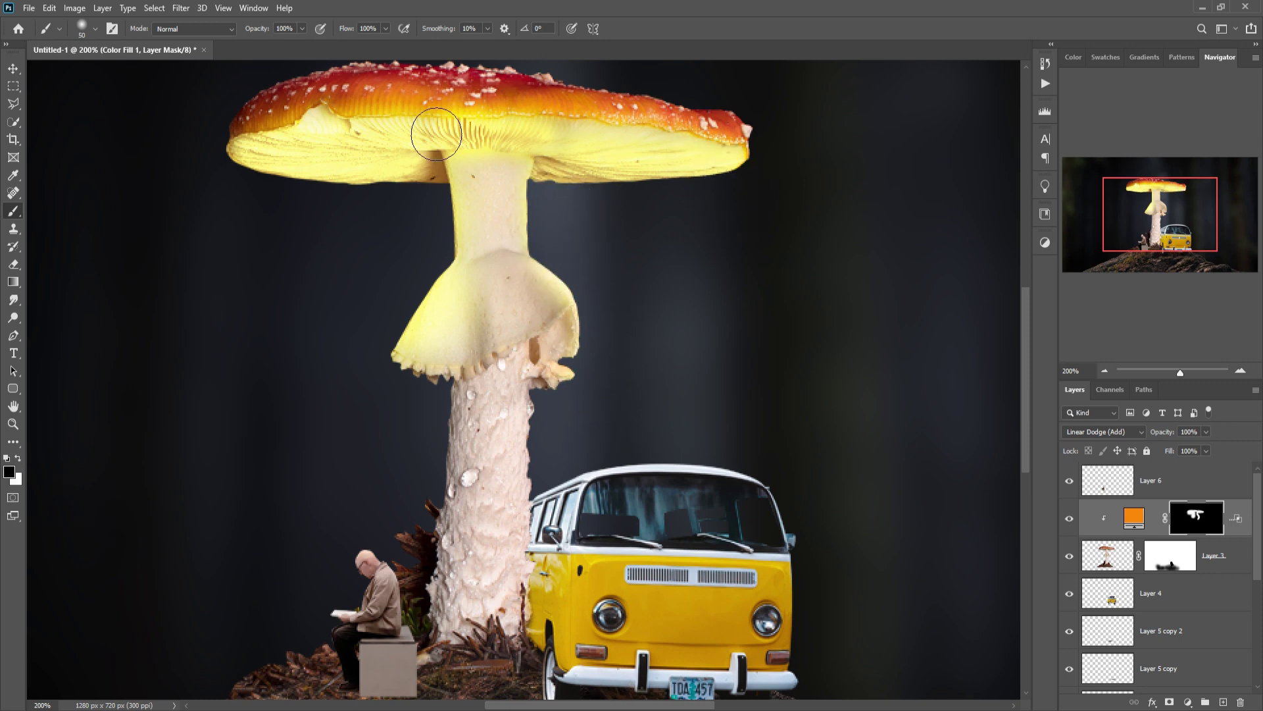
{"action": "key", "text": "bracketleft"}
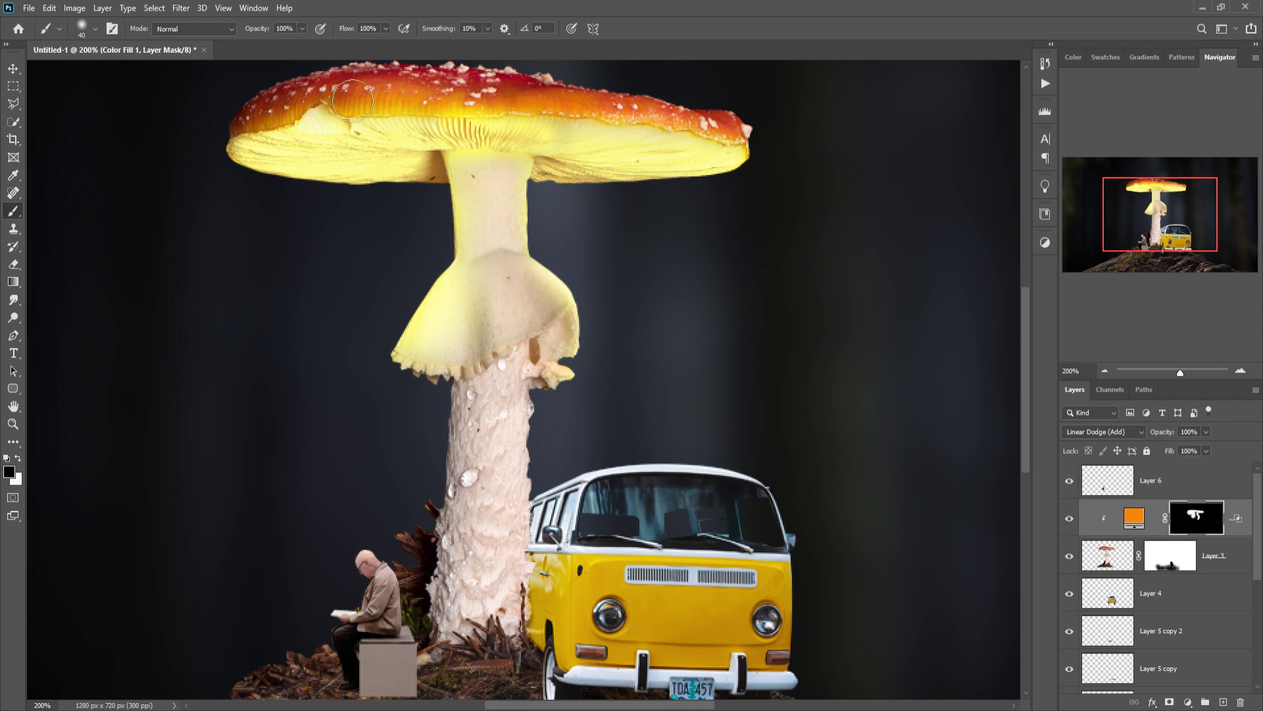
{"action": "key", "text": "bracketleft"}
{"action": "mouse_move", "coordinate": [305, 118]}
{"action": "left_mouse_down"}
{"action": "mouse_move", "coordinate": [583, 99]}
{"action": "mouse_move", "coordinate": [778, 132]}
{"action": "left_mouse_up"}
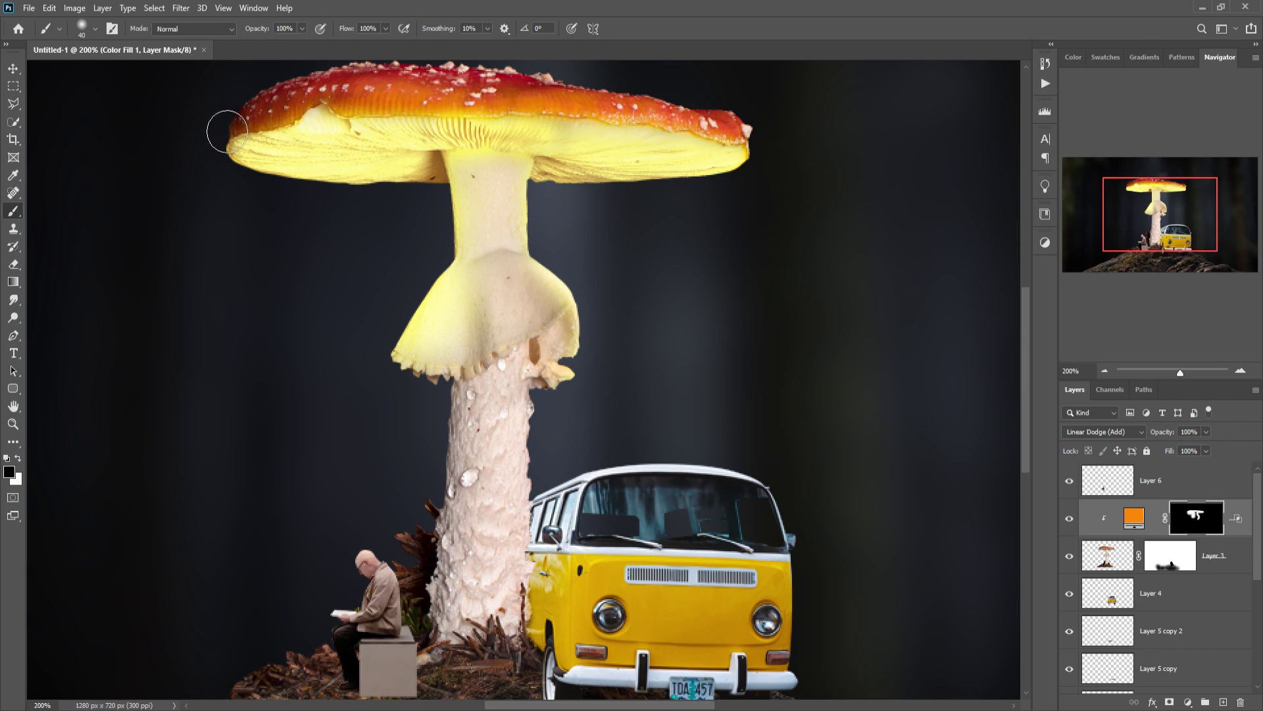
Step: Narrow the Color Fill's Underlying Layer blend split to 0/199
{"action": "key", "text": "v"}
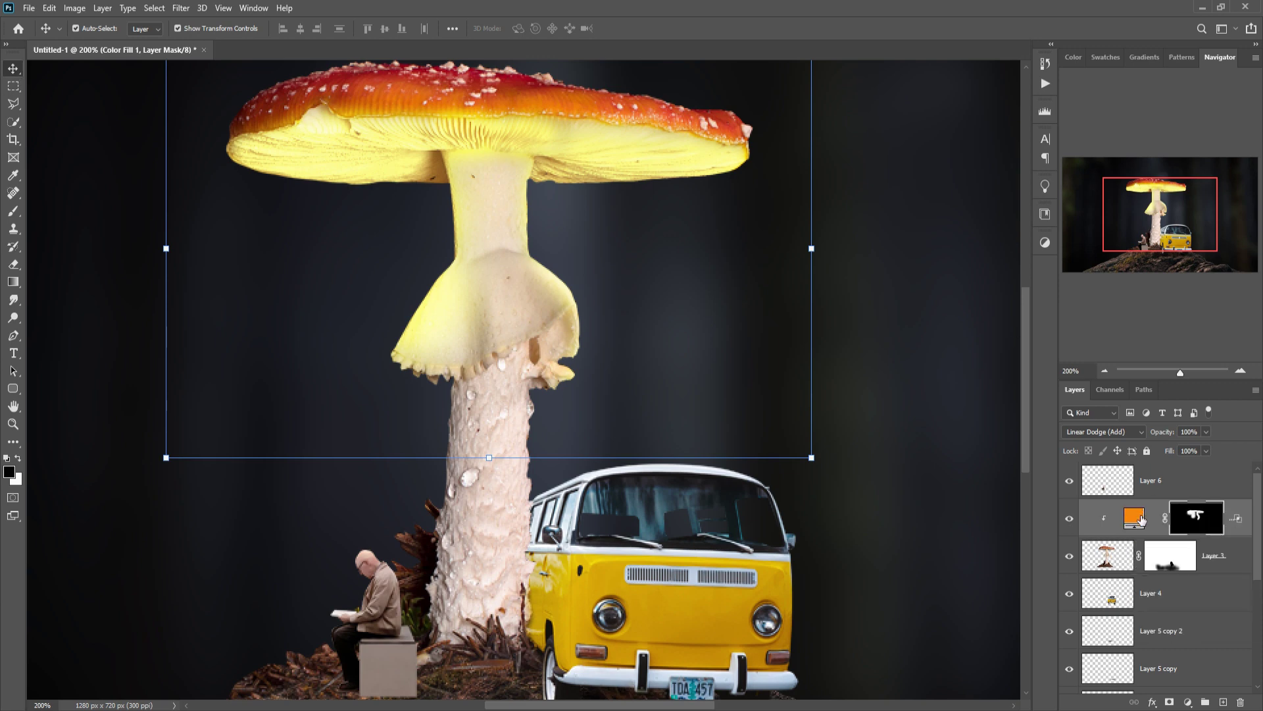
{"action": "double_click", "coordinate": [1089, 526]}
{"action": "mouse_move", "coordinate": [985, 594]}
{"action": "left_mouse_down"}
{"action": "mouse_move", "coordinate": [1068, 595]}
{"action": "mouse_move", "coordinate": [978, 593]}
{"action": "mouse_move", "coordinate": [1014, 595]}
{"action": "mouse_move", "coordinate": [980, 591]}
{"action": "mouse_move", "coordinate": [1005, 590]}
{"action": "left_mouse_up"}
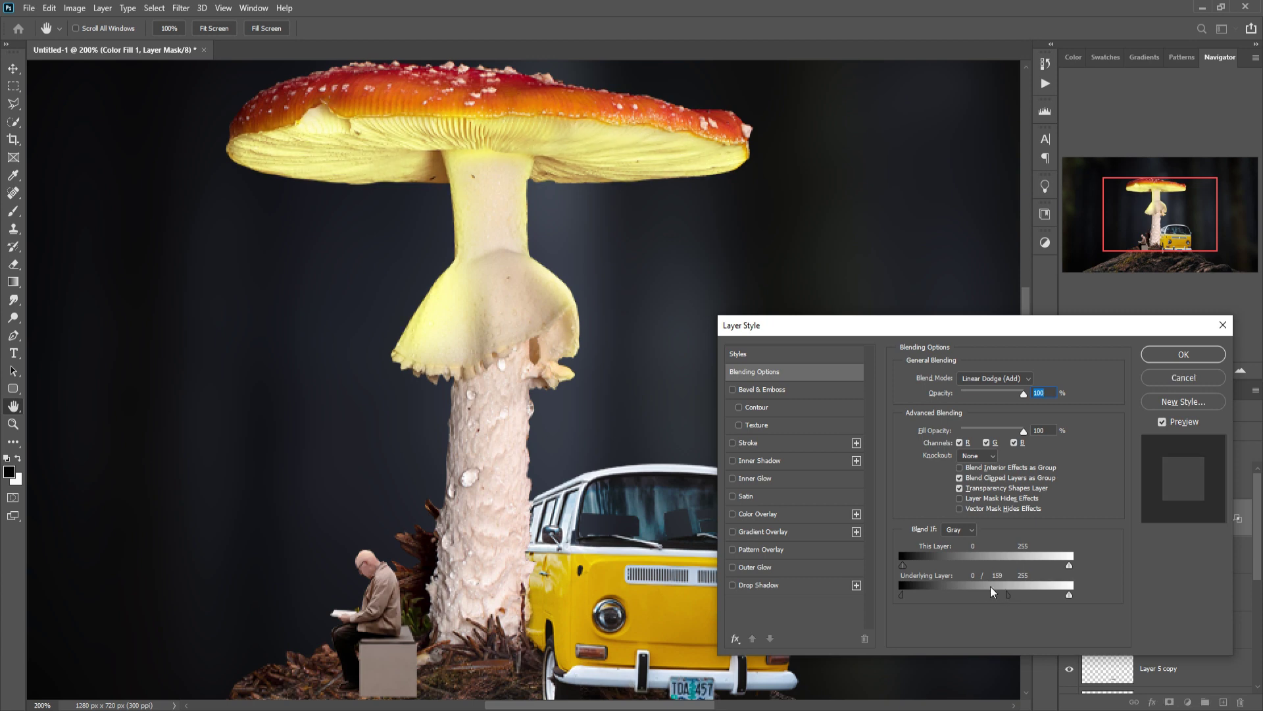
Step: Add Layer 7 clipped to Layer 3 and faintly darken the cap's top edge with an 8% black brush
{"action": "left_click", "coordinate": [1171, 355]}
{"action": "left_click", "coordinate": [1228, 561]}
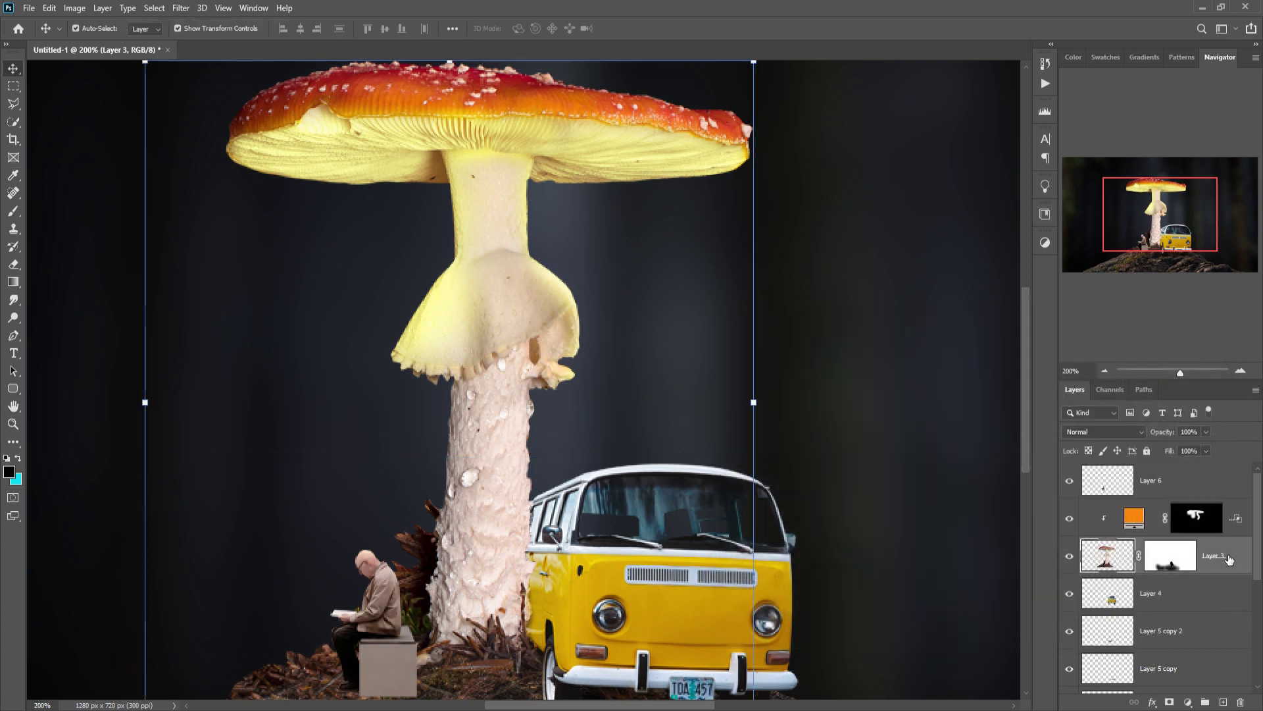
{"action": "left_click", "coordinate": [1223, 702]}
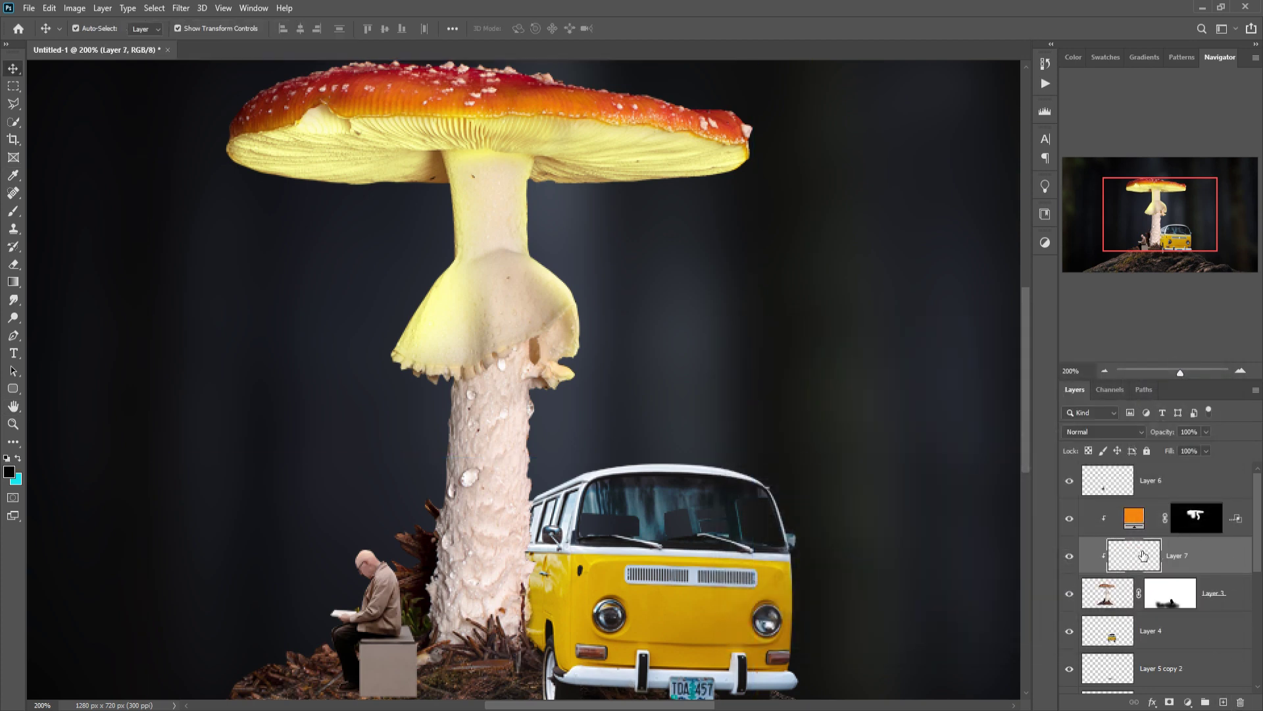
{"action": "key", "text": "b"}
{"action": "mouse_move", "coordinate": [502, 105]}
{"action": "left_mouse_down"}
{"action": "mouse_move", "coordinate": [789, 149]}
{"action": "mouse_move", "coordinate": [655, 121]}
{"action": "mouse_move", "coordinate": [796, 139]}
{"action": "mouse_move", "coordinate": [630, 108]}
{"action": "mouse_move", "coordinate": [710, 104]}
{"action": "mouse_move", "coordinate": [782, 123]}
{"action": "mouse_move", "coordinate": [793, 122]}
{"action": "mouse_move", "coordinate": [734, 111]}
{"action": "mouse_move", "coordinate": [840, 110]}
{"action": "mouse_move", "coordinate": [615, 105]}
{"action": "mouse_move", "coordinate": [717, 103]}
{"action": "mouse_move", "coordinate": [395, 70]}
{"action": "mouse_move", "coordinate": [508, 90]}
{"action": "mouse_move", "coordinate": [268, 92]}
{"action": "mouse_move", "coordinate": [241, 110]}
{"action": "left_mouse_up"}
{"action": "left_click", "coordinate": [13, 68]}
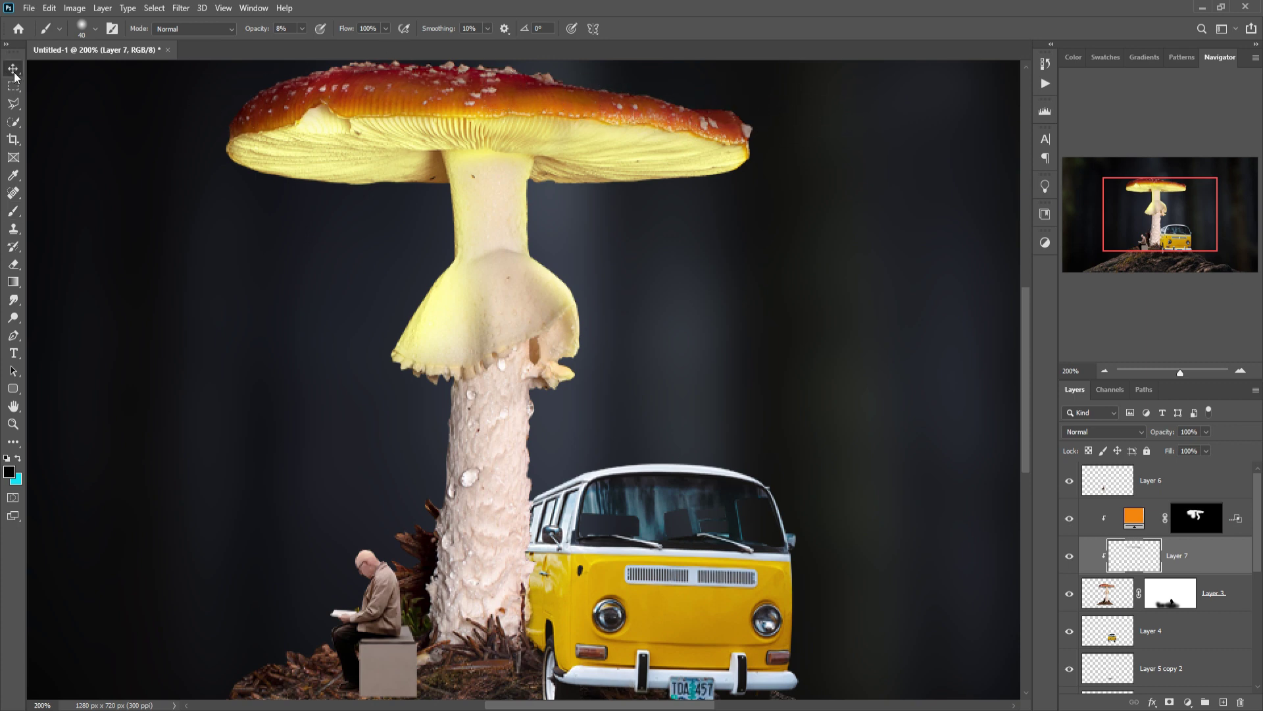
{"action": "key", "text": "ctrl+minus"}
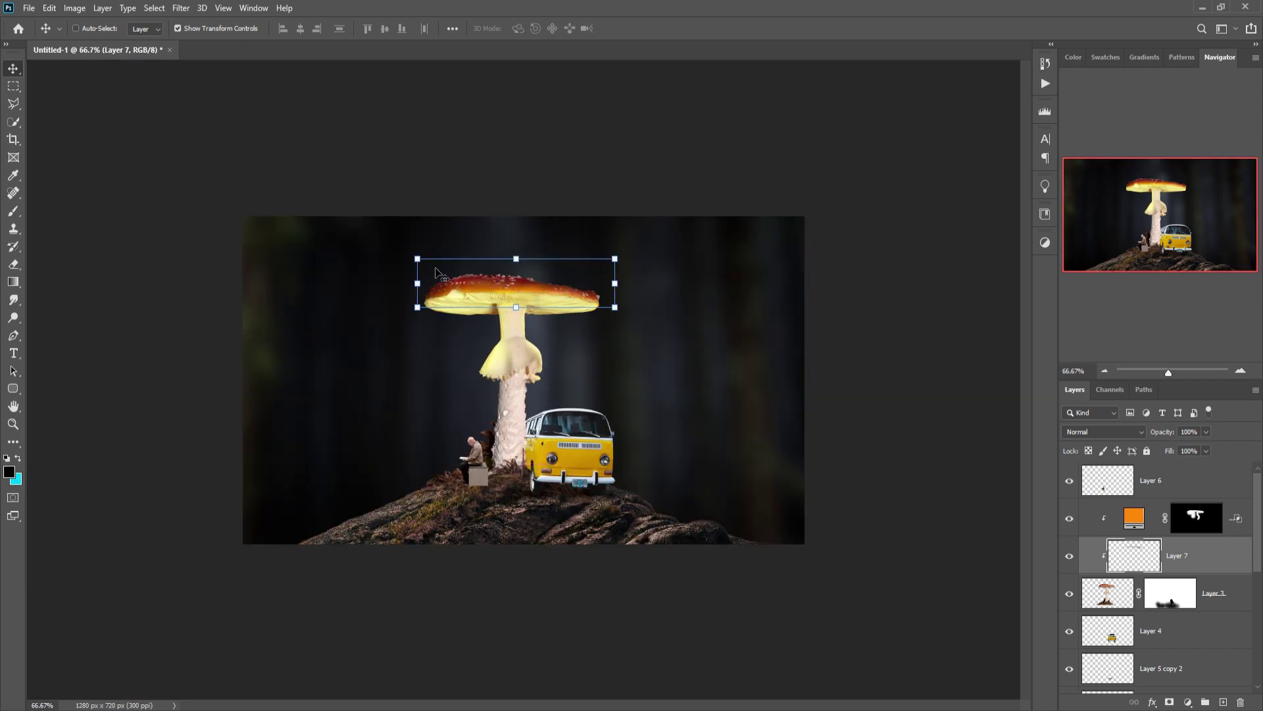
Step: From Layer 6, lasso a cone from the cap edges to the canvas bottom and add empty Layer 8
{"action": "left_click", "coordinate": [1215, 492]}
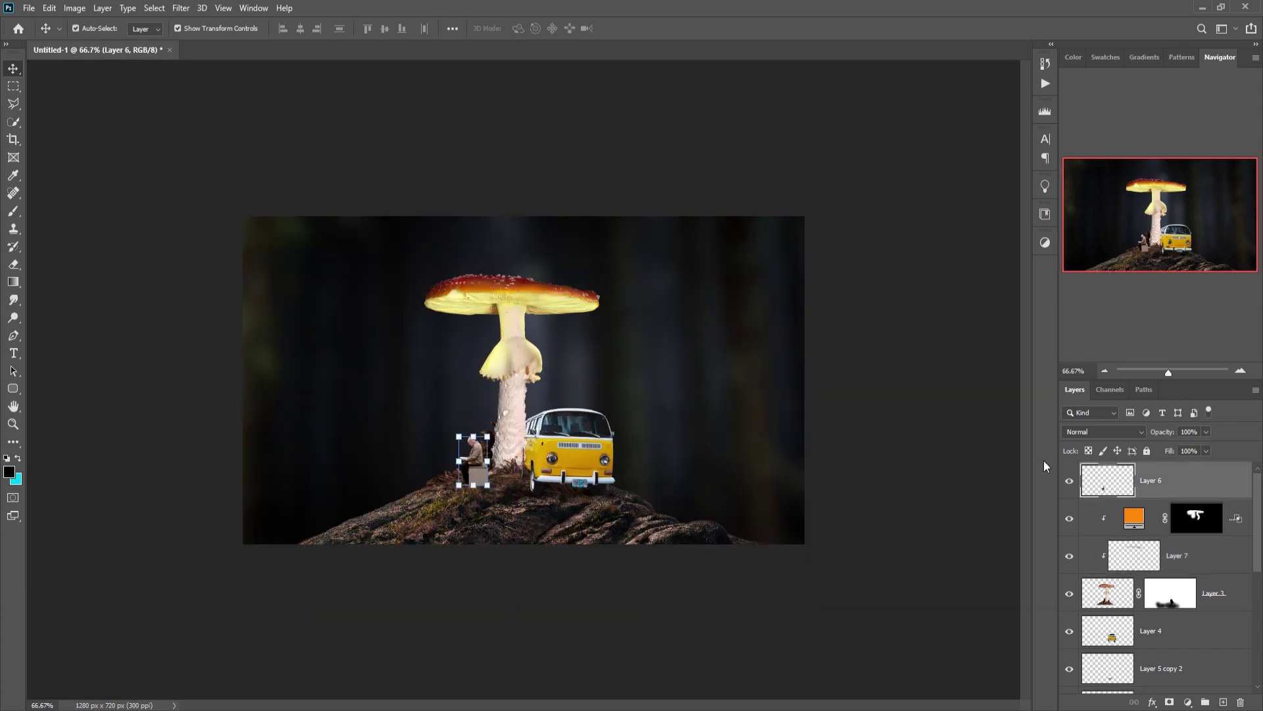
{"action": "left_click", "coordinate": [10, 104]}
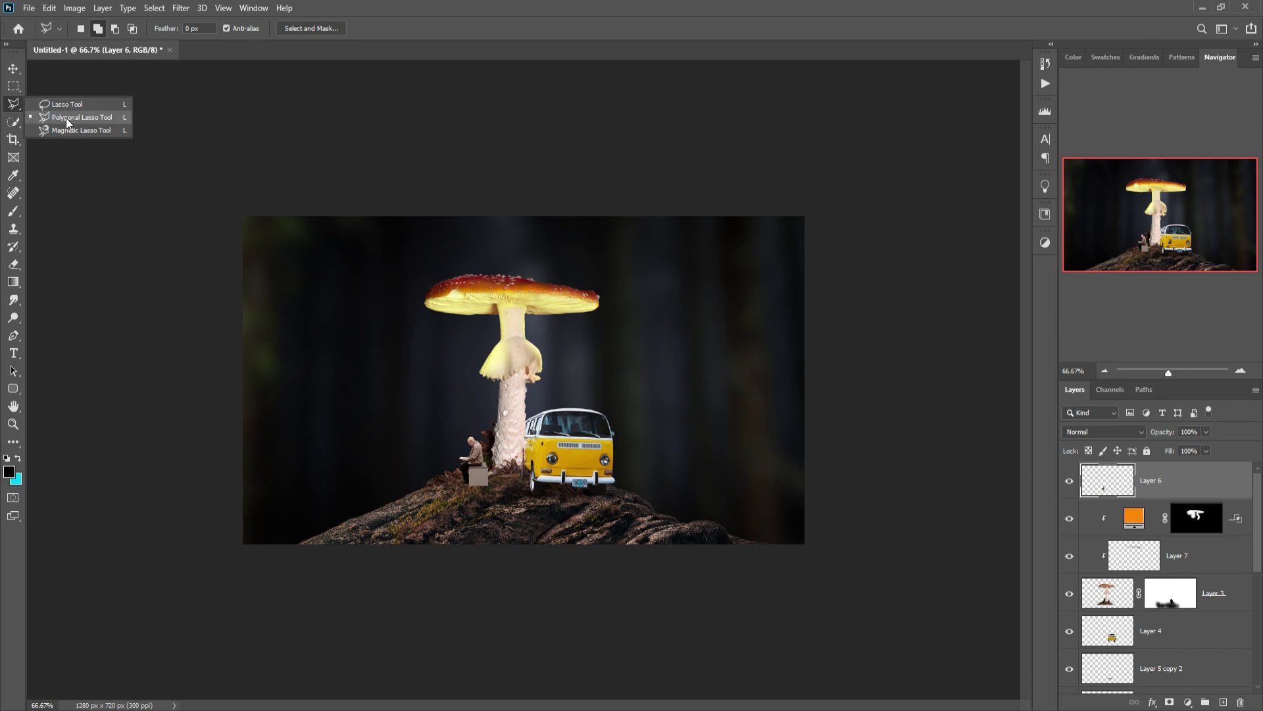
{"action": "left_click", "coordinate": [66, 117]}
{"action": "left_click", "coordinate": [431, 301]}
{"action": "left_click", "coordinate": [353, 538]}
{"action": "left_click", "coordinate": [673, 541]}
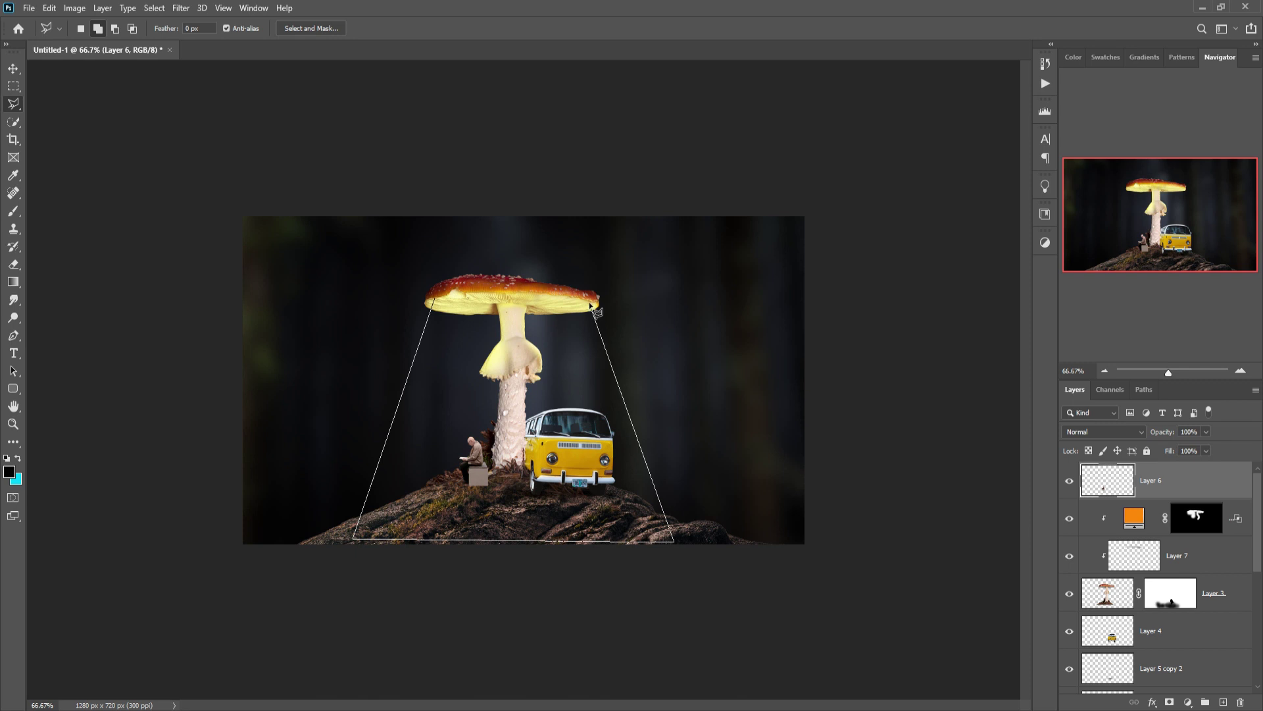
{"action": "left_click", "coordinate": [591, 306]}
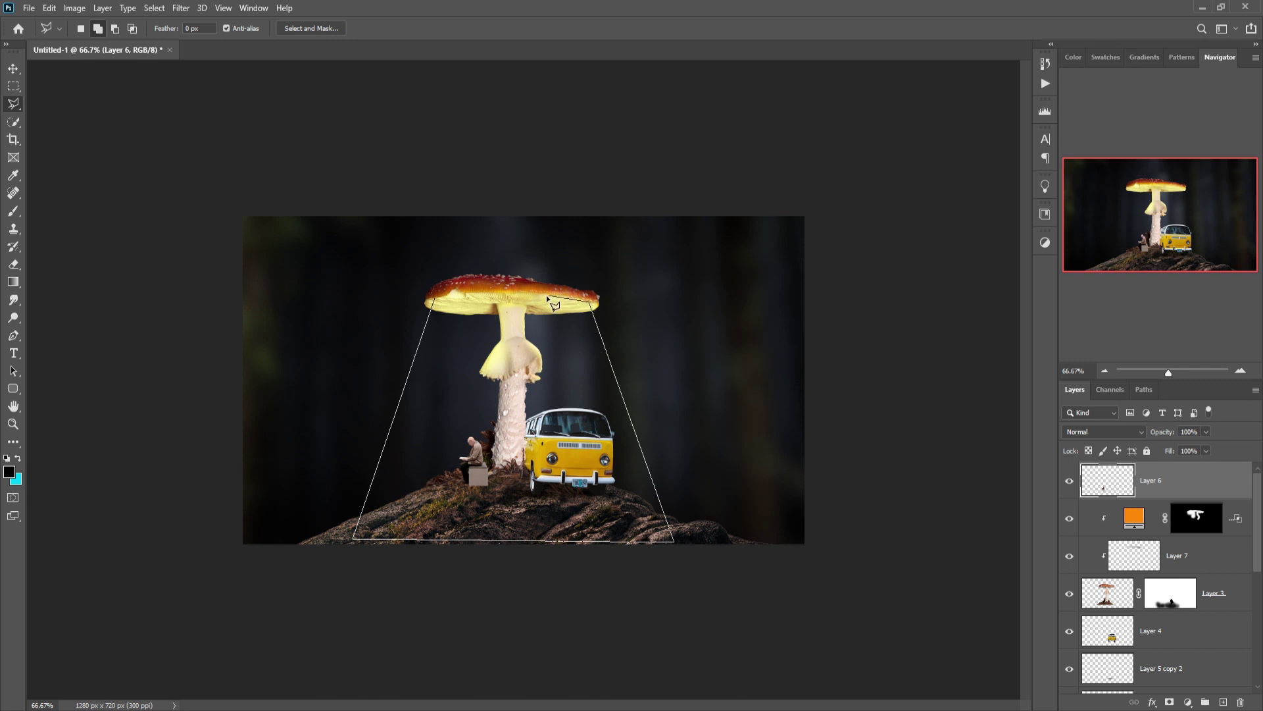
{"action": "left_click", "coordinate": [439, 306]}
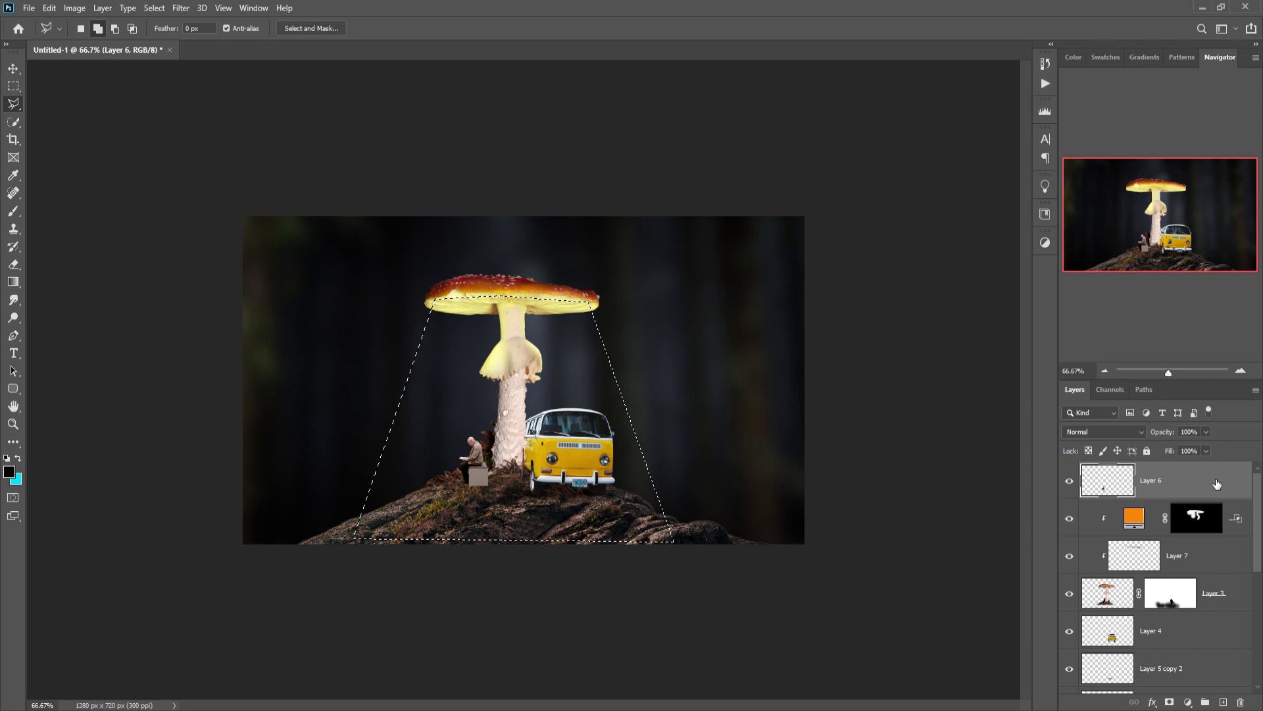
{"action": "left_click", "coordinate": [1224, 702]}
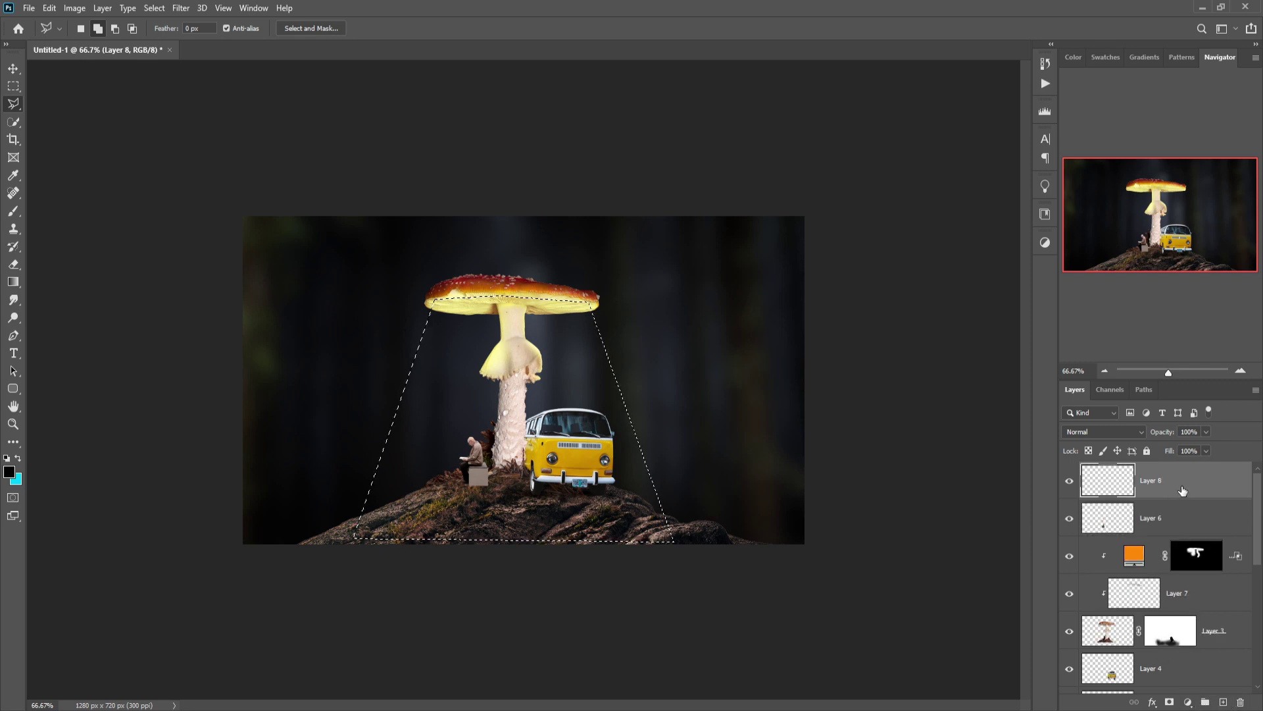
Step: Add a Gradient Fill to the beam selection with its left stop set to yellow #fee903
{"action": "left_click", "coordinate": [1189, 702]}
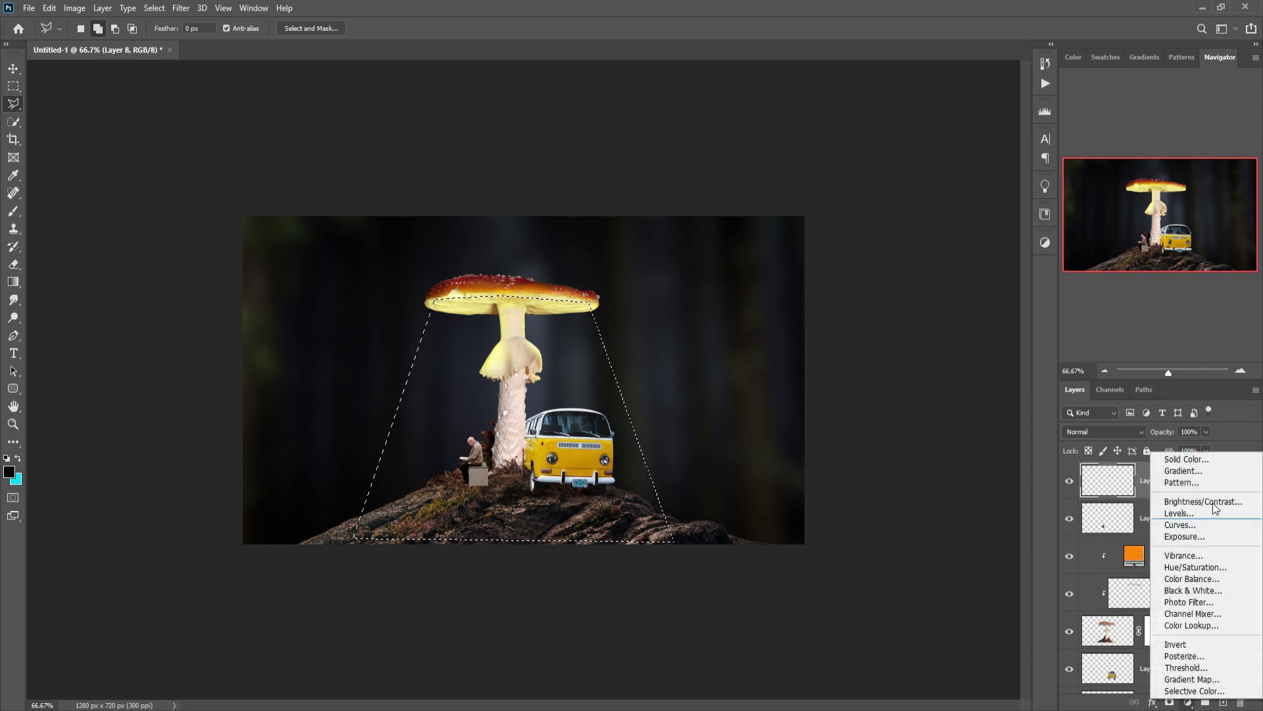
{"action": "left_click", "coordinate": [1184, 471]}
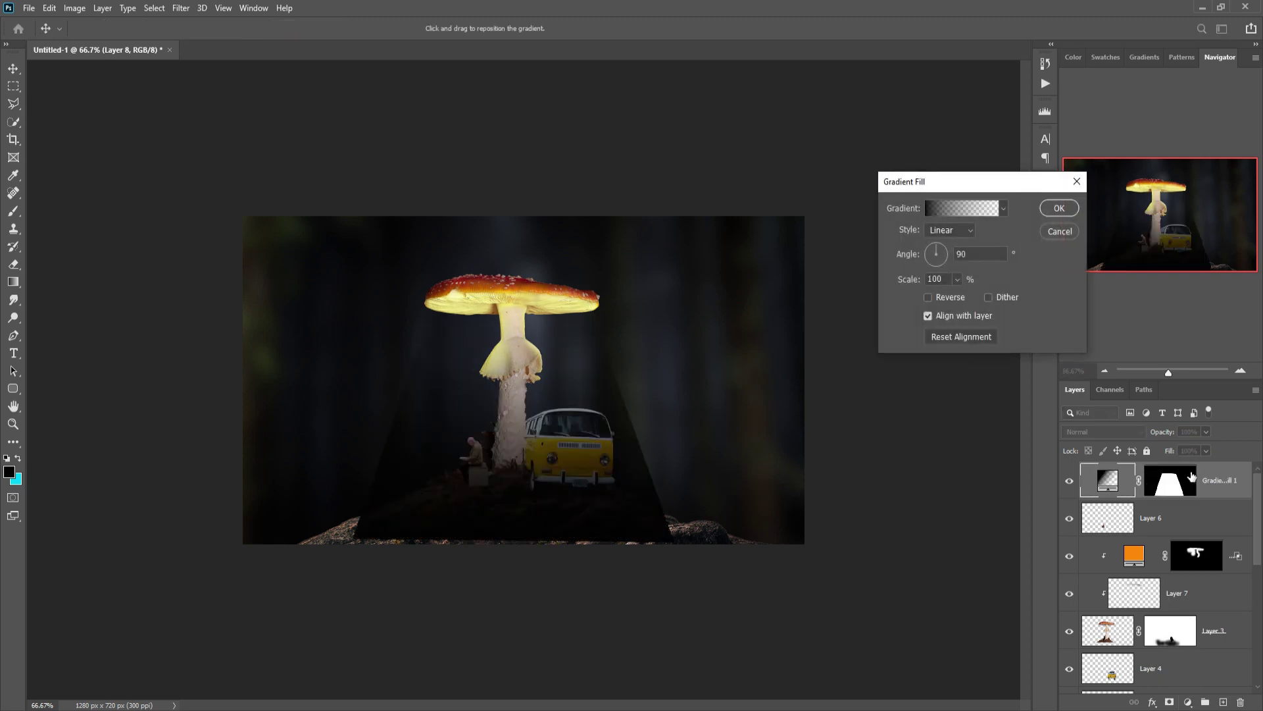
{"action": "left_click", "coordinate": [962, 207]}
{"action": "left_click", "coordinate": [837, 399]}
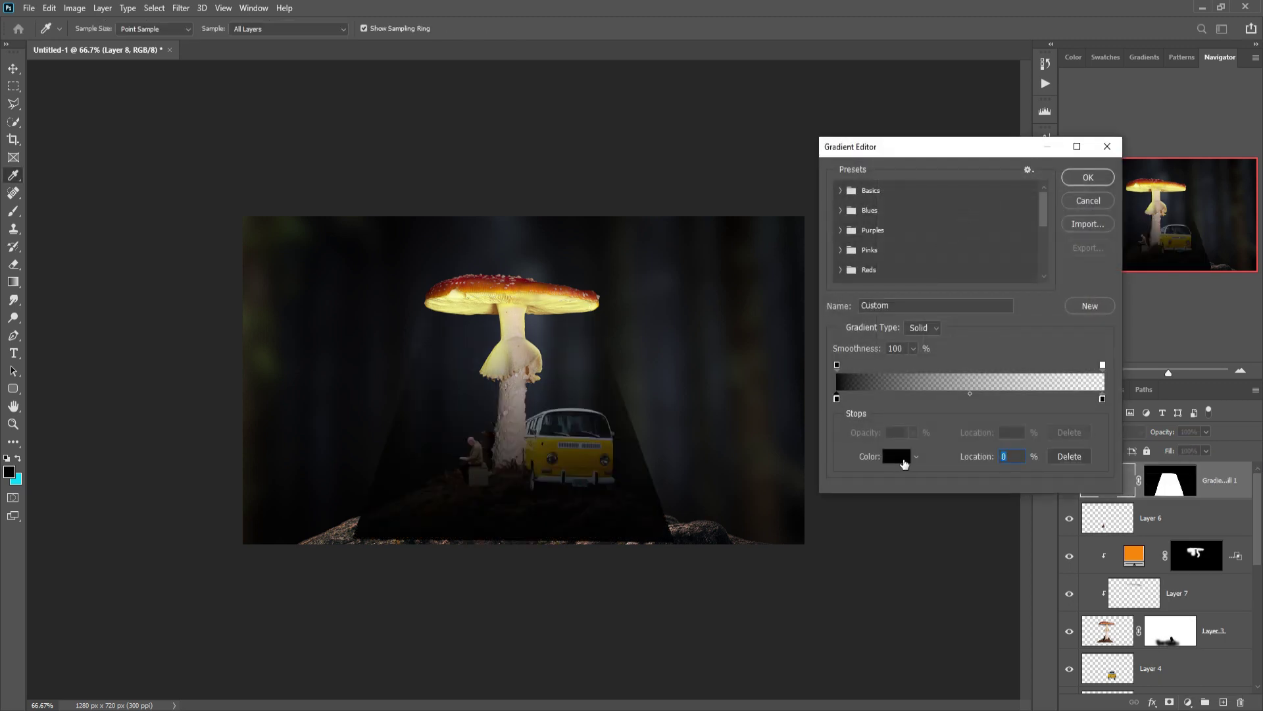
{"action": "left_click", "coordinate": [897, 457]}
{"action": "left_click", "coordinate": [748, 494]}
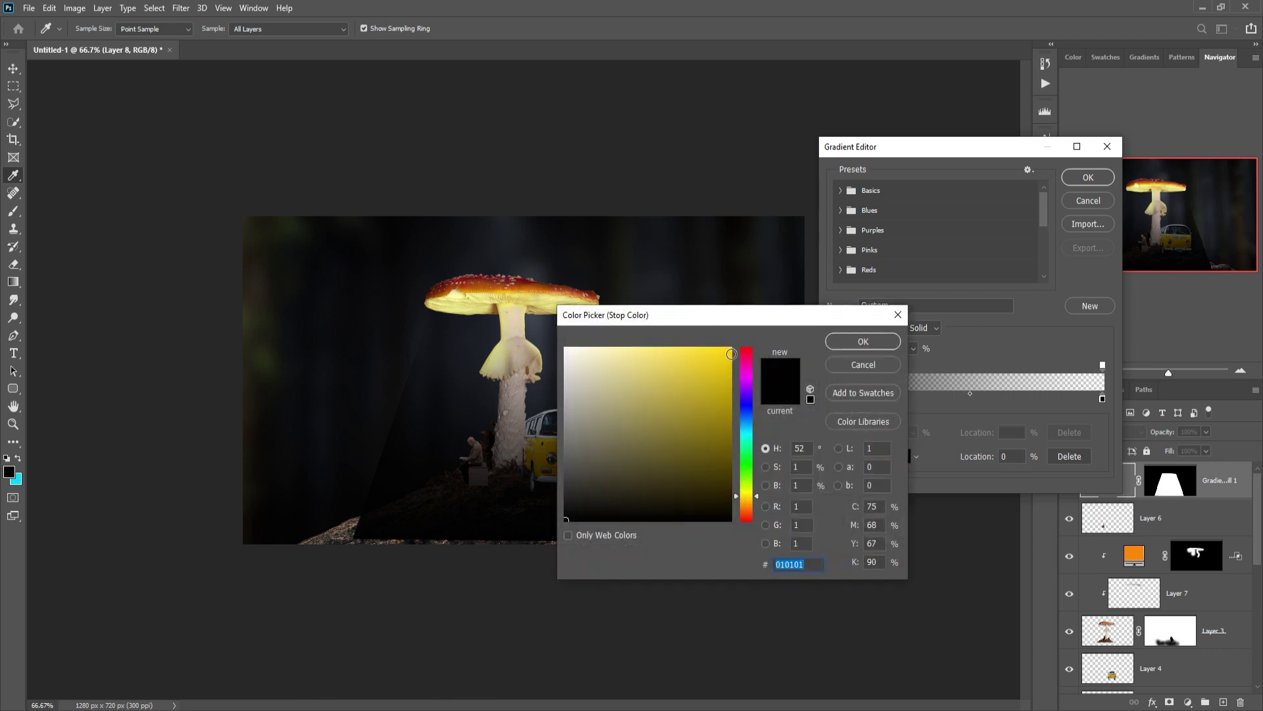
{"action": "left_click", "coordinate": [731, 350]}
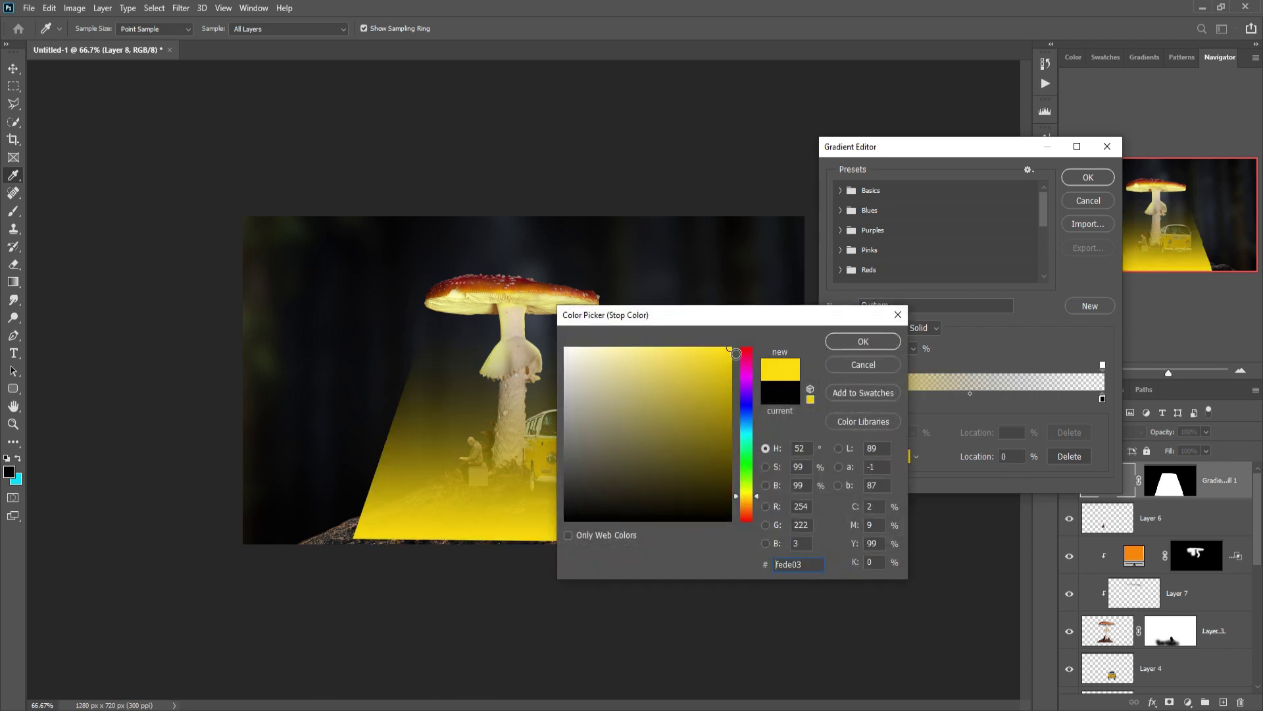
{"action": "left_click", "coordinate": [758, 498]}
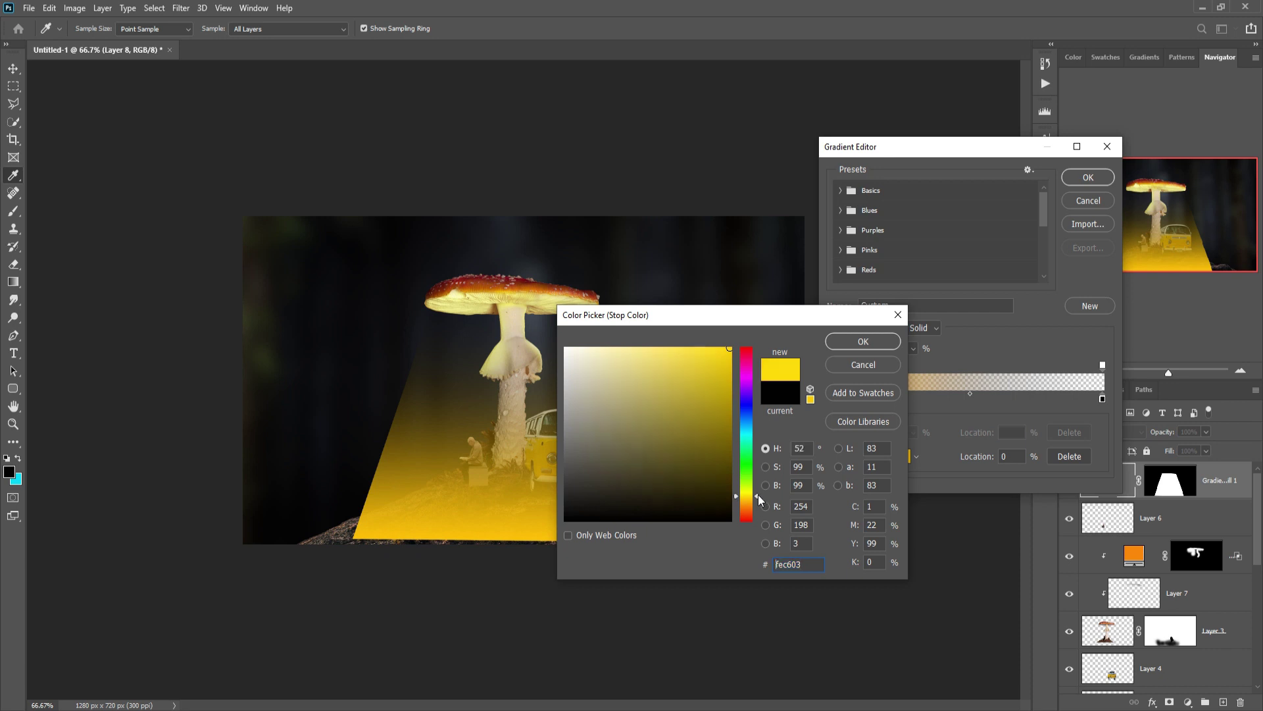
{"action": "left_click_drag", "start_coordinate": [758, 495], "coordinate": [756, 499]}
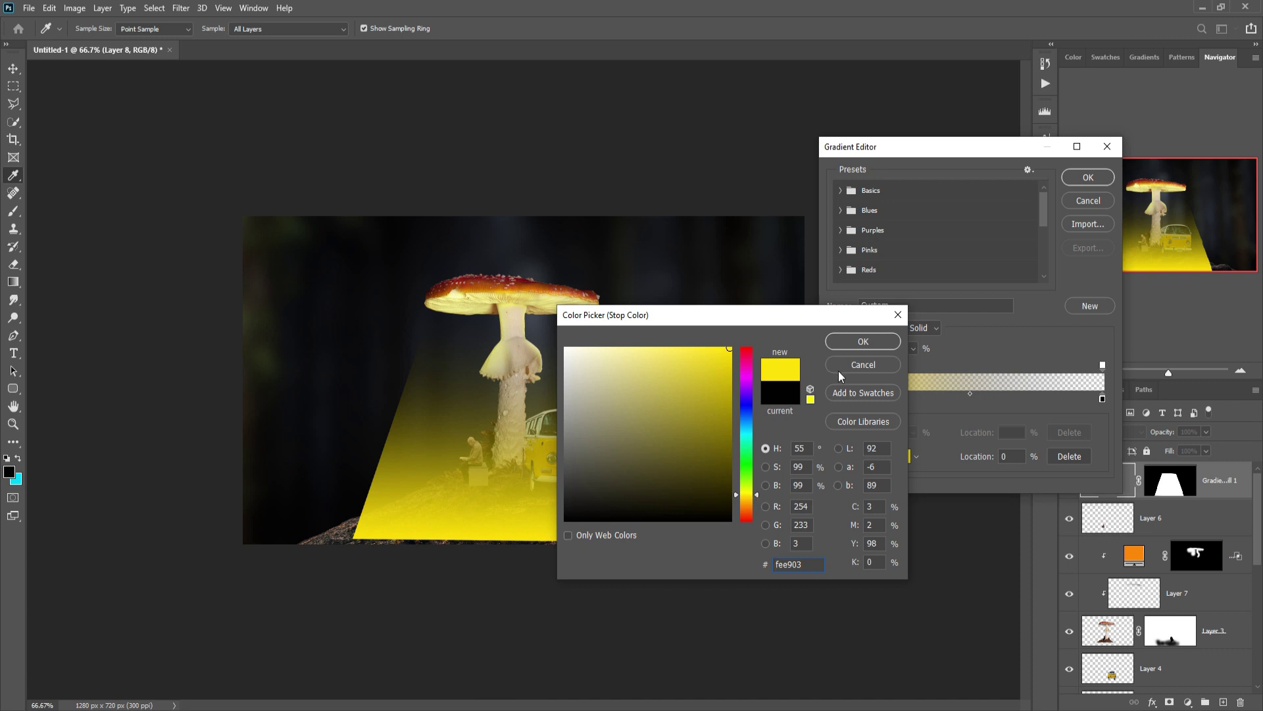
{"action": "left_click", "coordinate": [851, 340]}
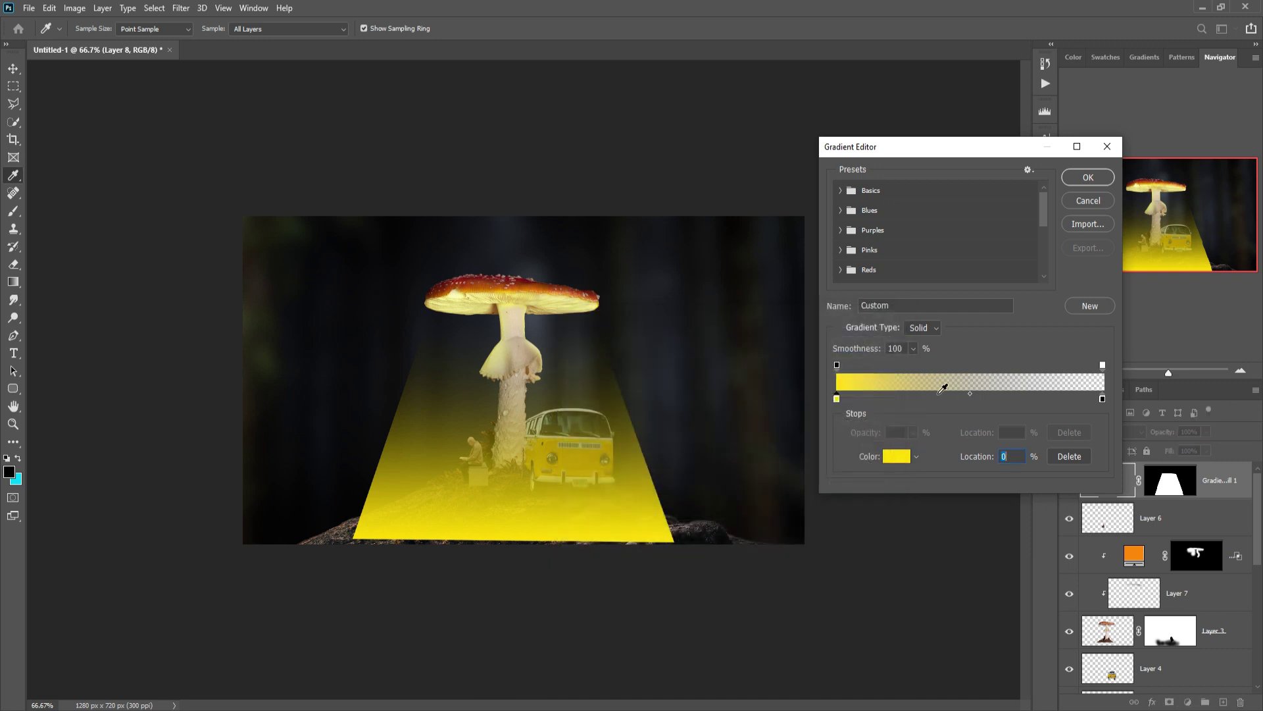
Step: Accept the yellow gradient, enable Reverse, and apply the Gradient Fill
{"action": "left_click", "coordinate": [1087, 178]}
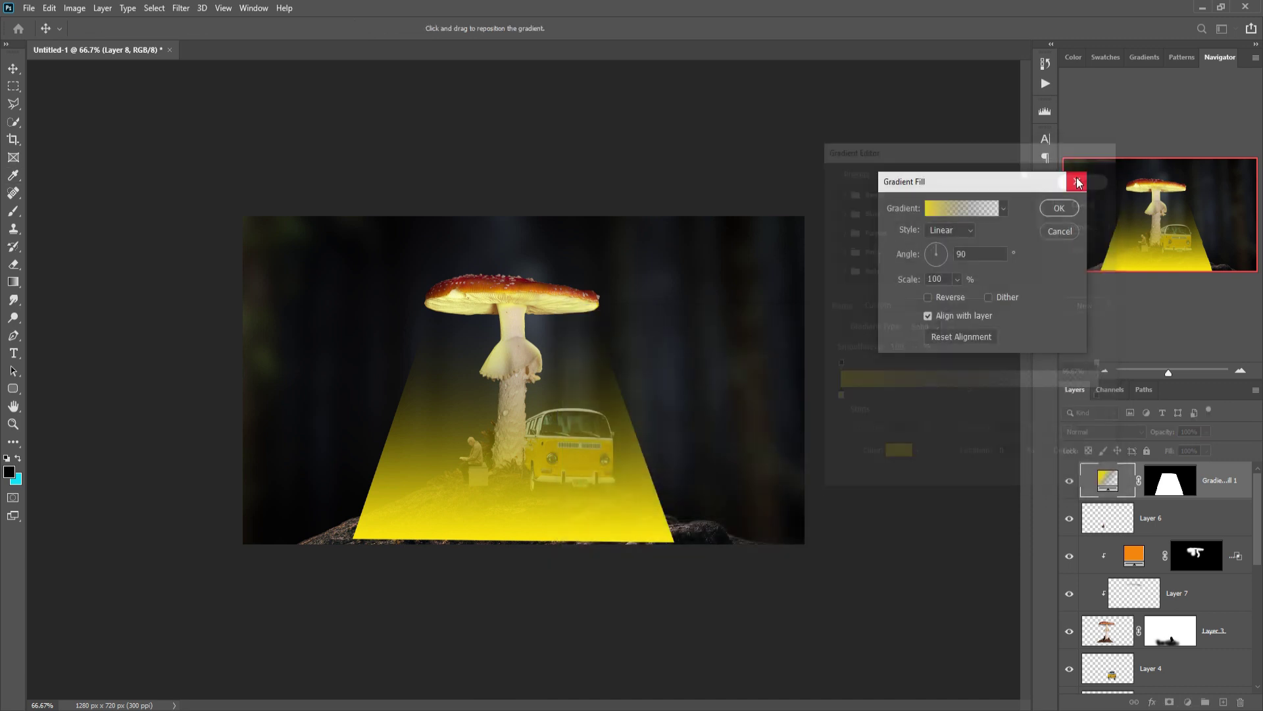
{"action": "left_click", "coordinate": [929, 298]}
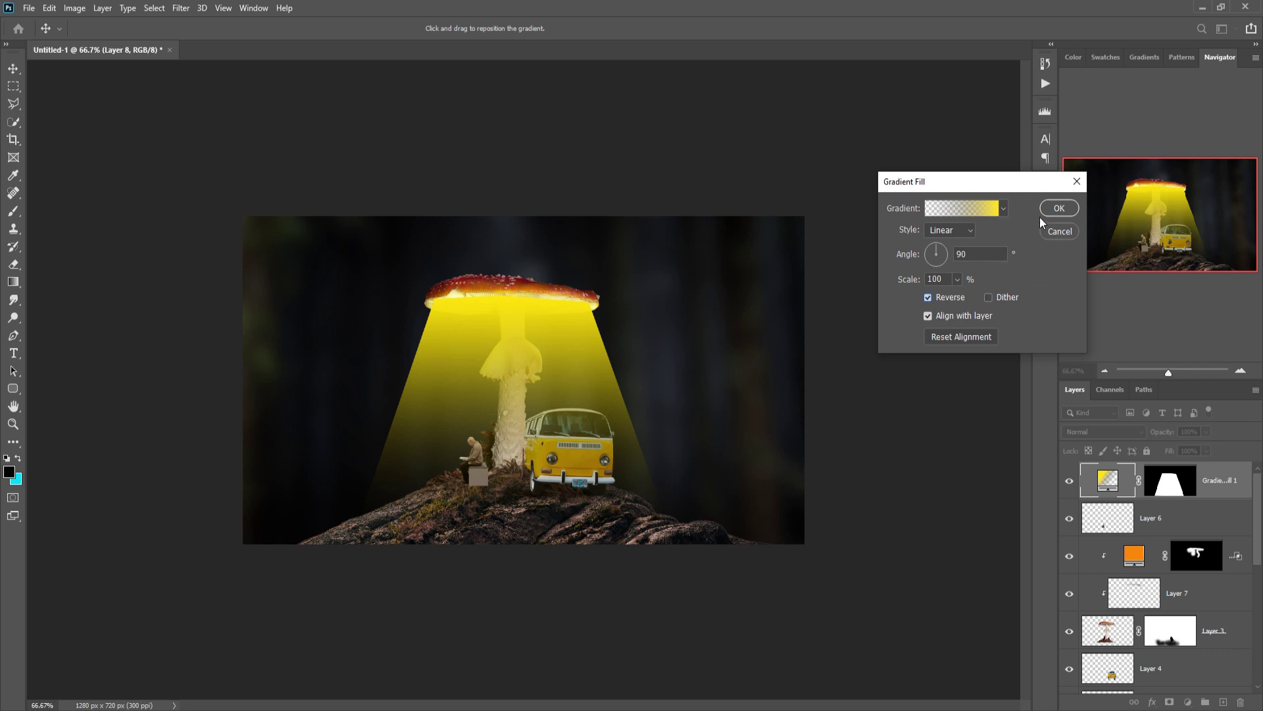
{"action": "left_click", "coordinate": [1058, 208]}
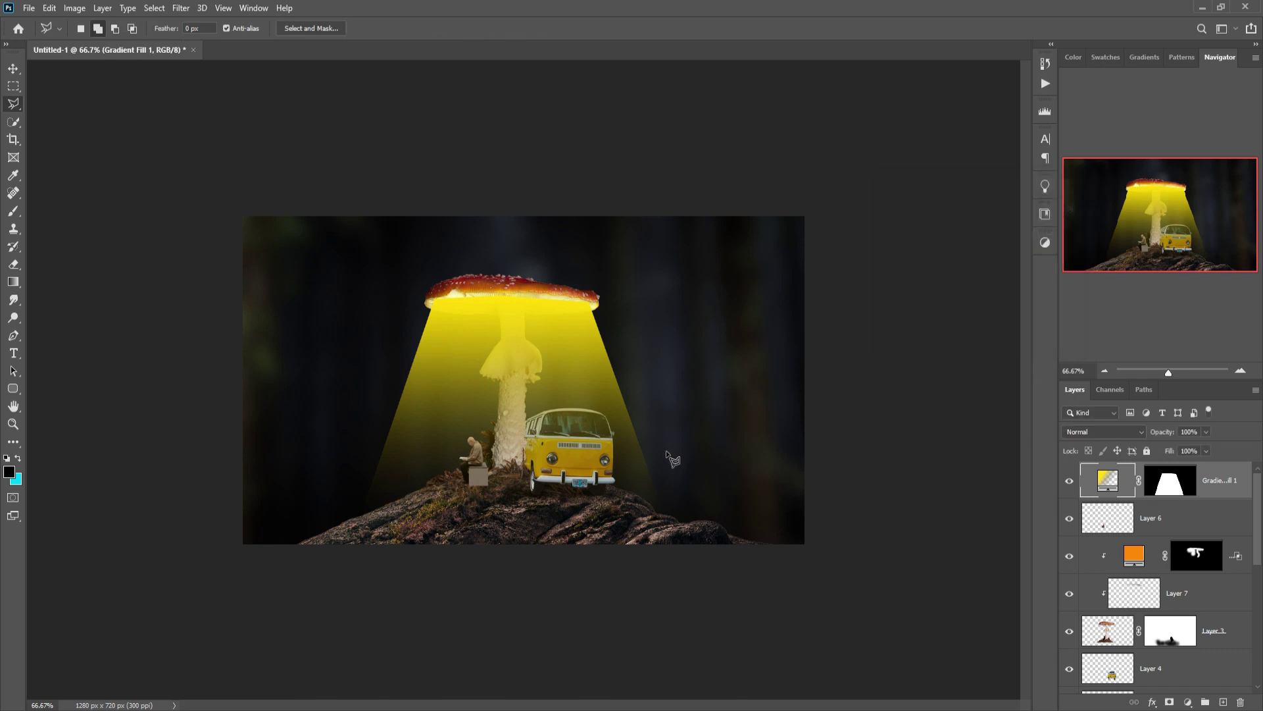
Step: Apply a Gaussian Blur with a 9.0-pixel radius to the Gradient Fill 1 beam
{"action": "left_click", "coordinate": [177, 10]}
{"action": "mouse_move", "coordinate": [207, 165]}
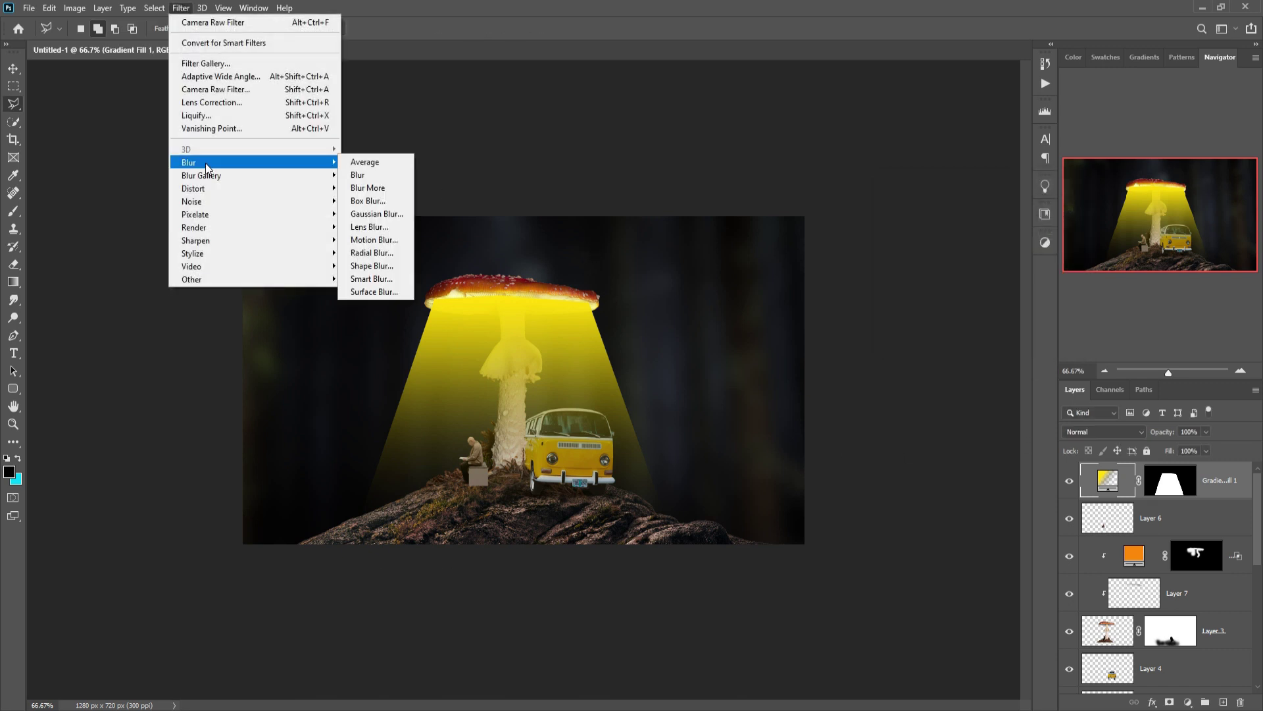
{"action": "left_click", "coordinate": [360, 214]}
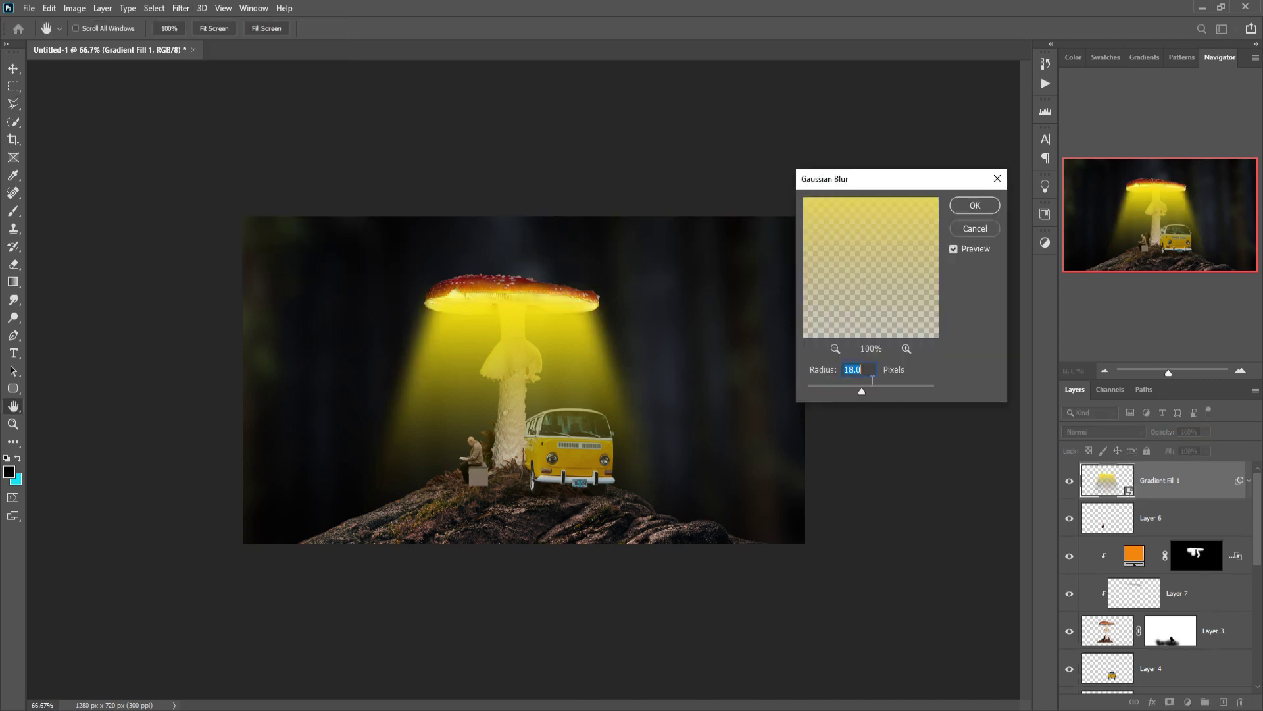
{"action": "left_click_drag", "start_coordinate": [861, 390], "coordinate": [855, 389]}
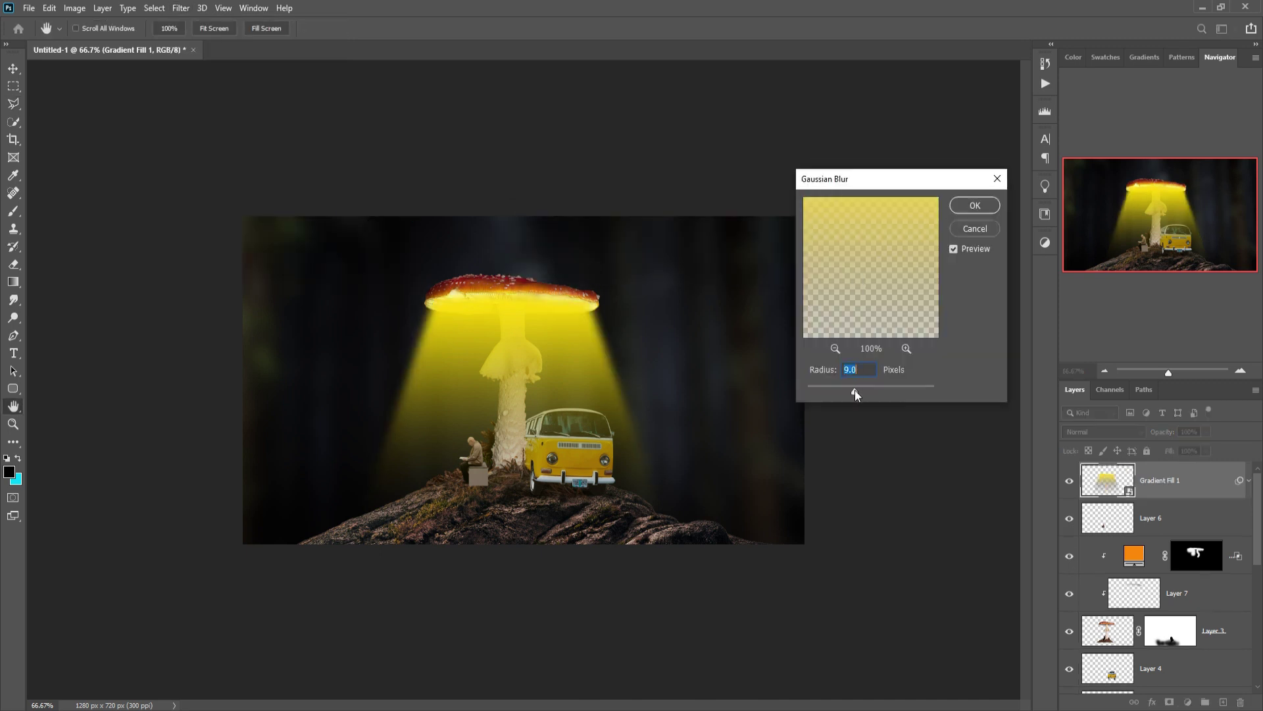
{"action": "left_click", "coordinate": [975, 211]}
{"action": "left_click", "coordinate": [14, 67]}
Step: Free Transform the blurred beam so it extends below the hill
{"action": "key", "text": "ctrl+minus"}
{"action": "key", "text": "ctrl+minus"}
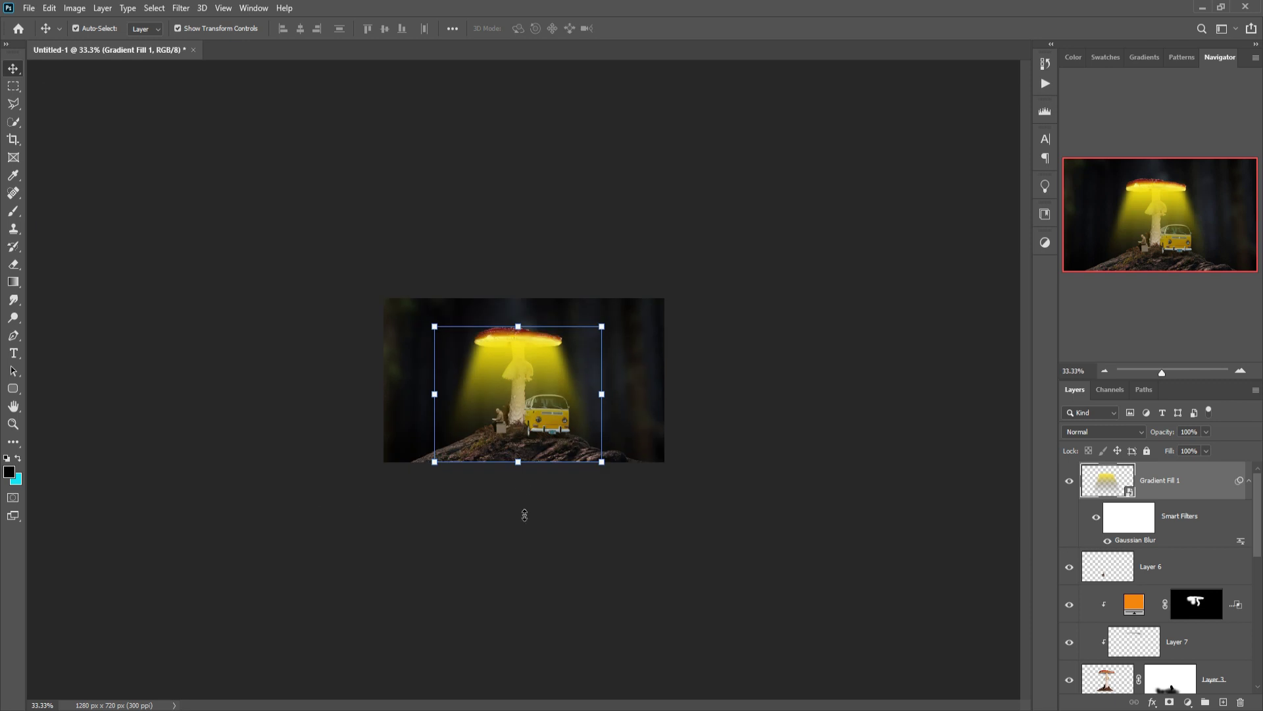
{"action": "left_click", "coordinate": [594, 371]}
{"action": "left_click", "coordinate": [648, 275]}
{"action": "key", "text": "ctrl+t"}
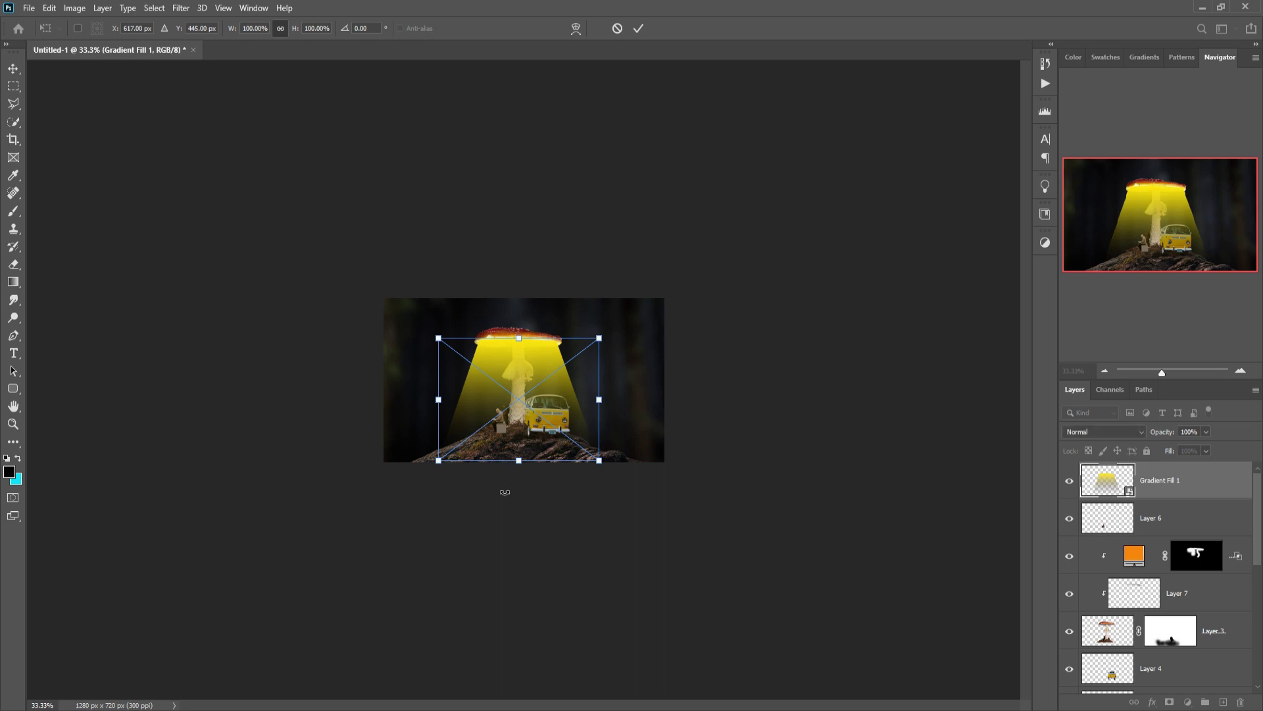
{"action": "key", "text": "Return"}
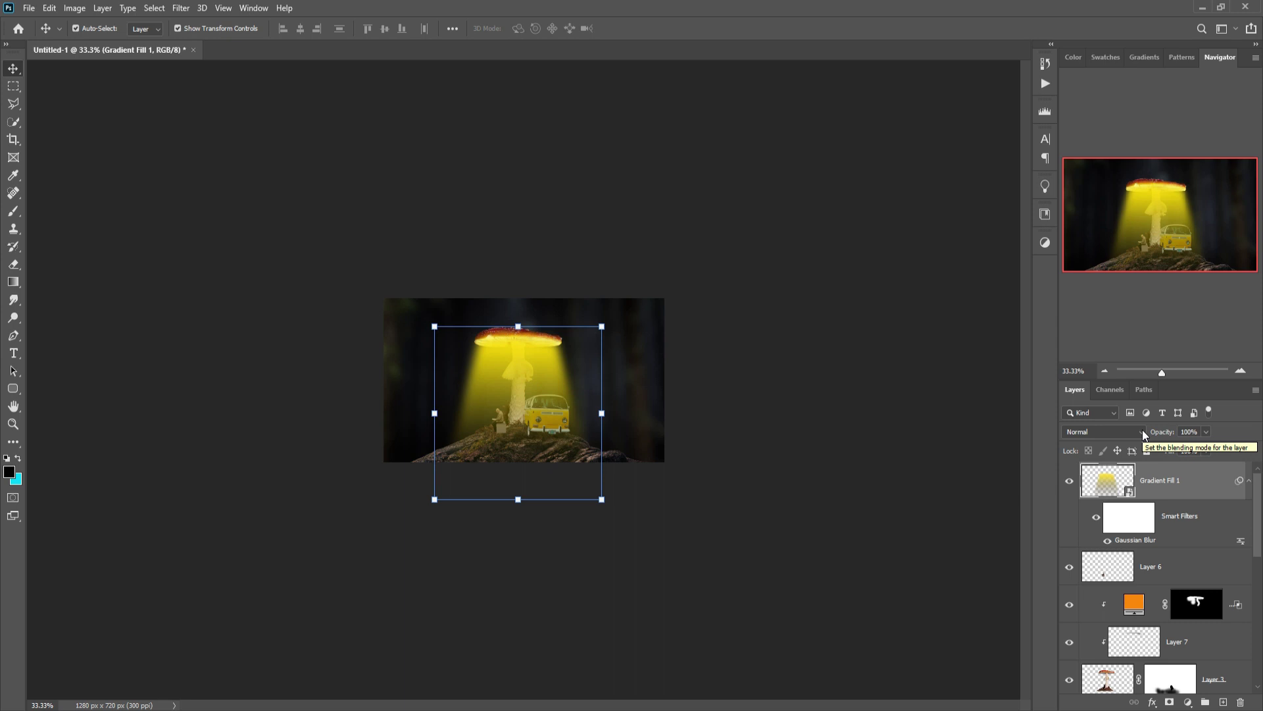
Step: Set Gradient Fill 1 to Lighter Color and add a new empty layer above the Curves adjustment
{"action": "left_click", "coordinate": [1143, 429]}
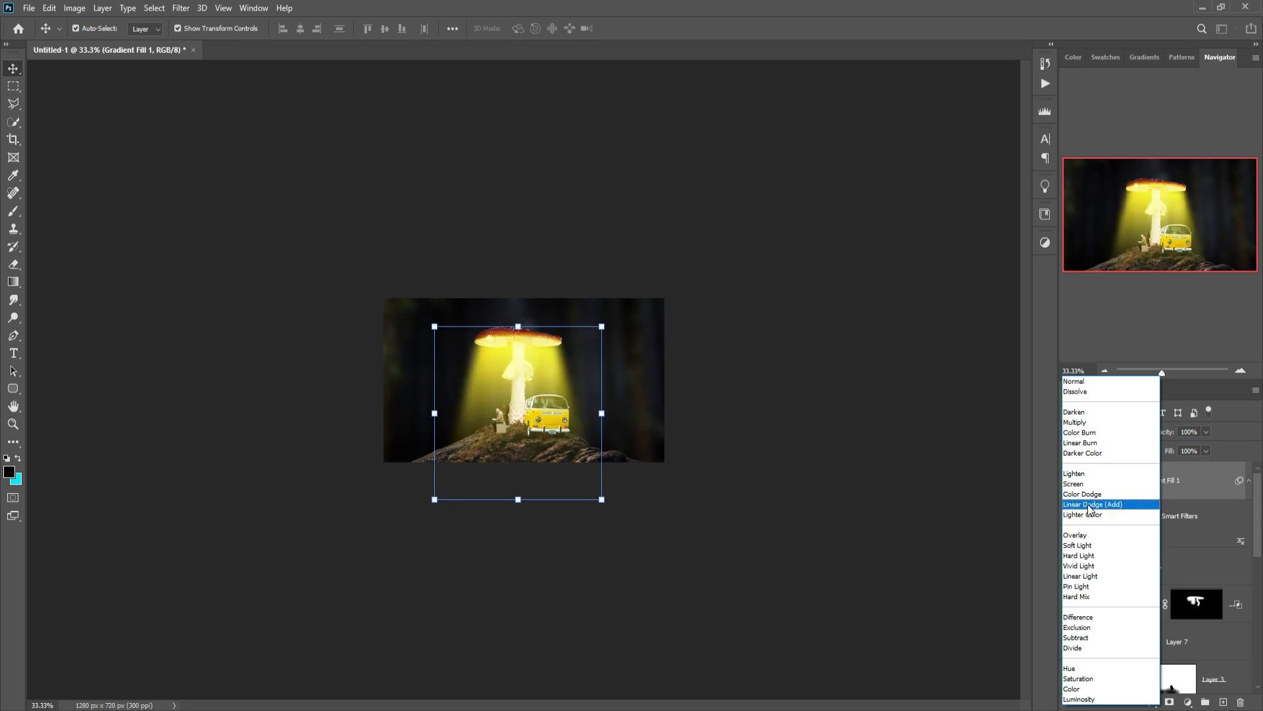
{"action": "left_click", "coordinate": [1090, 513]}
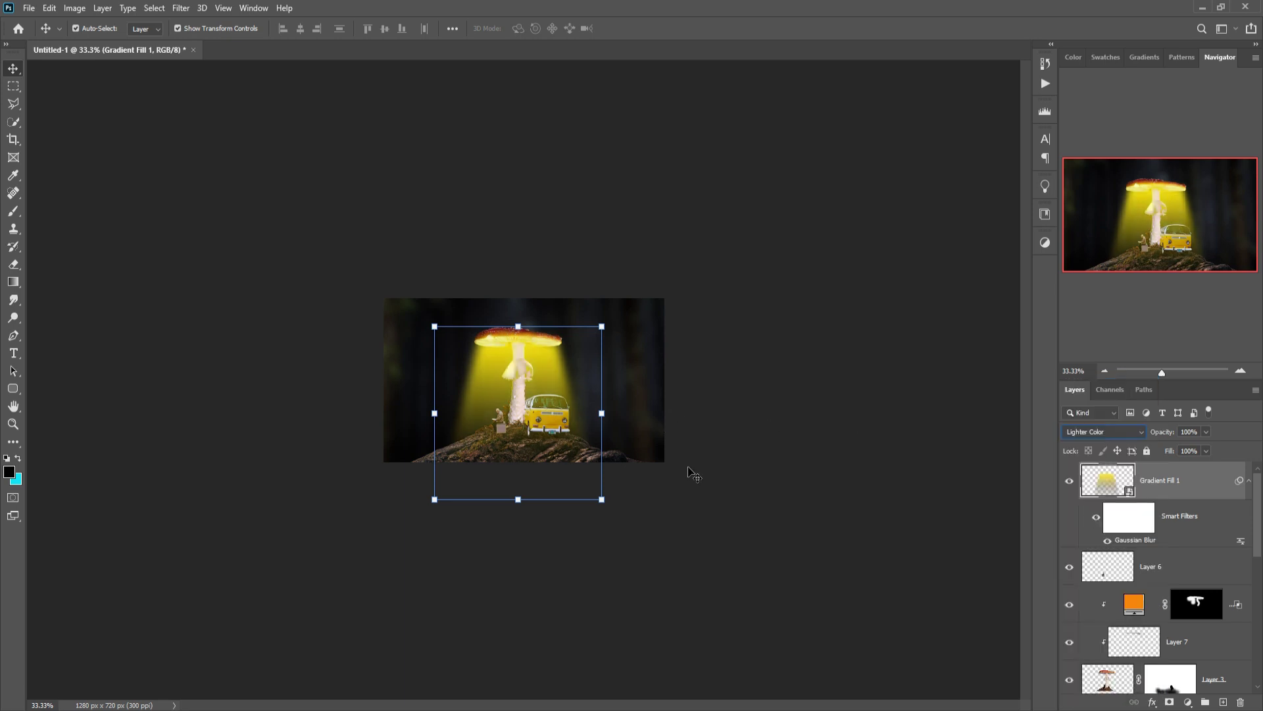
{"action": "scroll", "coordinate": [1158, 579], "scroll_direction": "down", "scroll_amount": 3}
{"action": "left_click", "coordinate": [1185, 630]}
{"action": "scroll", "coordinate": [1196, 571], "scroll_direction": "down", "scroll_amount": 5}
{"action": "left_click", "coordinate": [1207, 524]}
Step: Clip Layer 8 to the rock and paint a soft yellow glow over the hill with a 250 px brush
{"action": "left_click", "coordinate": [1223, 702]}
{"action": "key", "text": "b"}
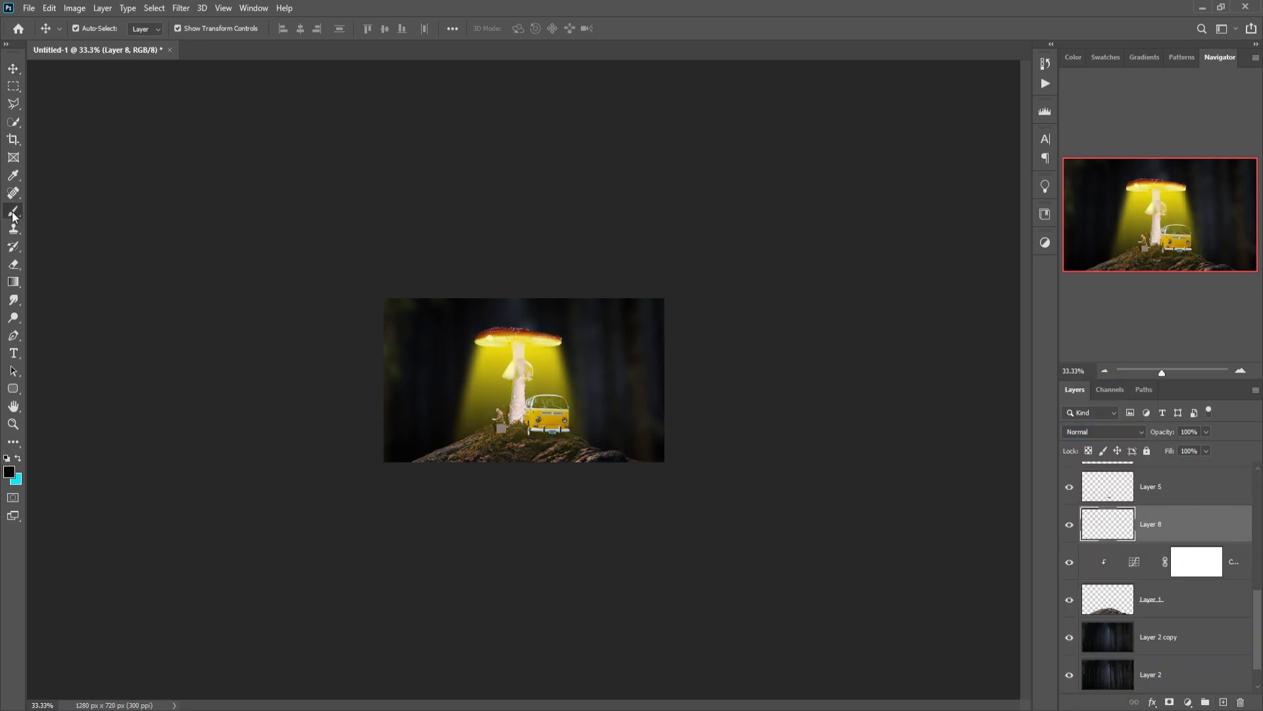
{"action": "right_click", "coordinate": [1184, 524]}
{"action": "left_click", "coordinate": [1086, 395]}
{"action": "left_click", "coordinate": [10, 471]}
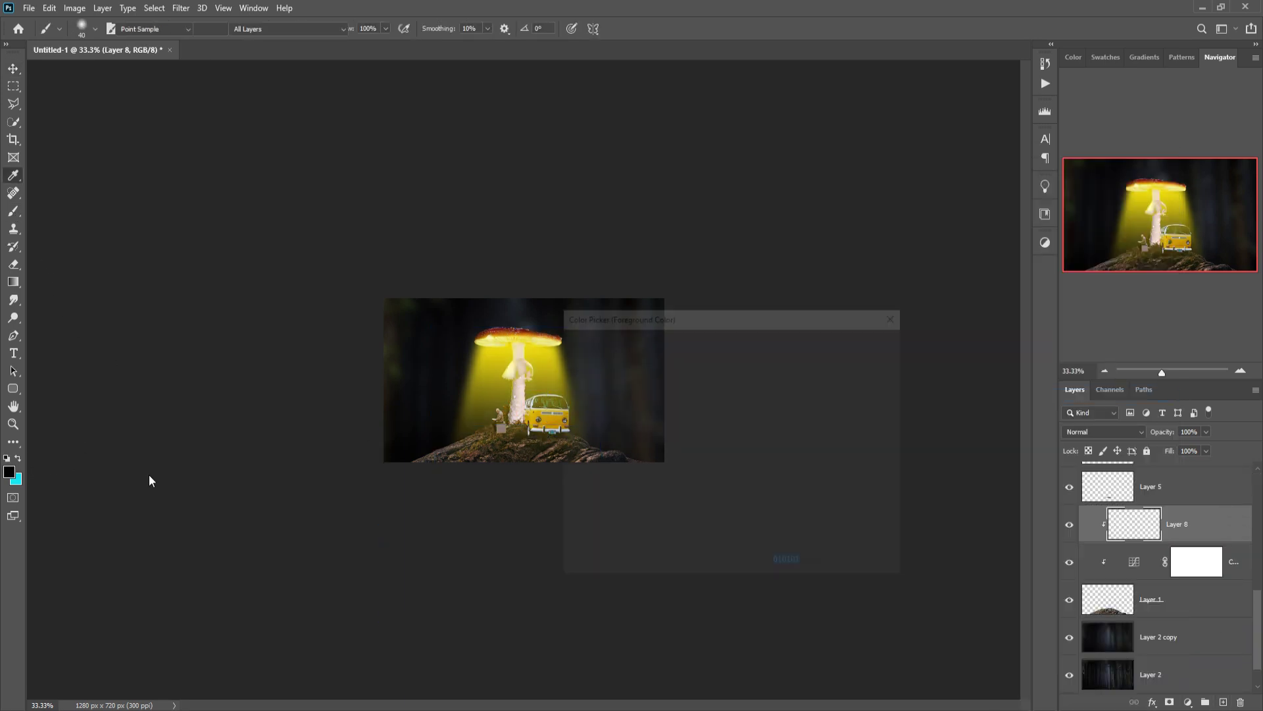
{"action": "left_click_drag", "start_coordinate": [754, 506], "coordinate": [754, 494]}
{"action": "left_click", "coordinate": [737, 350]}
{"action": "left_click", "coordinate": [863, 341]}
{"action": "key", "text": "bracketright"}
{"action": "key", "text": "bracketright"}
{"action": "key", "text": "bracketright"}
{"action": "key", "text": "bracketright"}
{"action": "key", "text": "bracketright"}
{"action": "key", "text": "bracketright"}
{"action": "key", "text": "bracketright"}
{"action": "key", "text": "bracketright"}
{"action": "key", "text": "bracketright"}
{"action": "key", "text": "bracketright"}
{"action": "key", "text": "bracketright"}
{"action": "key", "text": "ctrl+minus"}
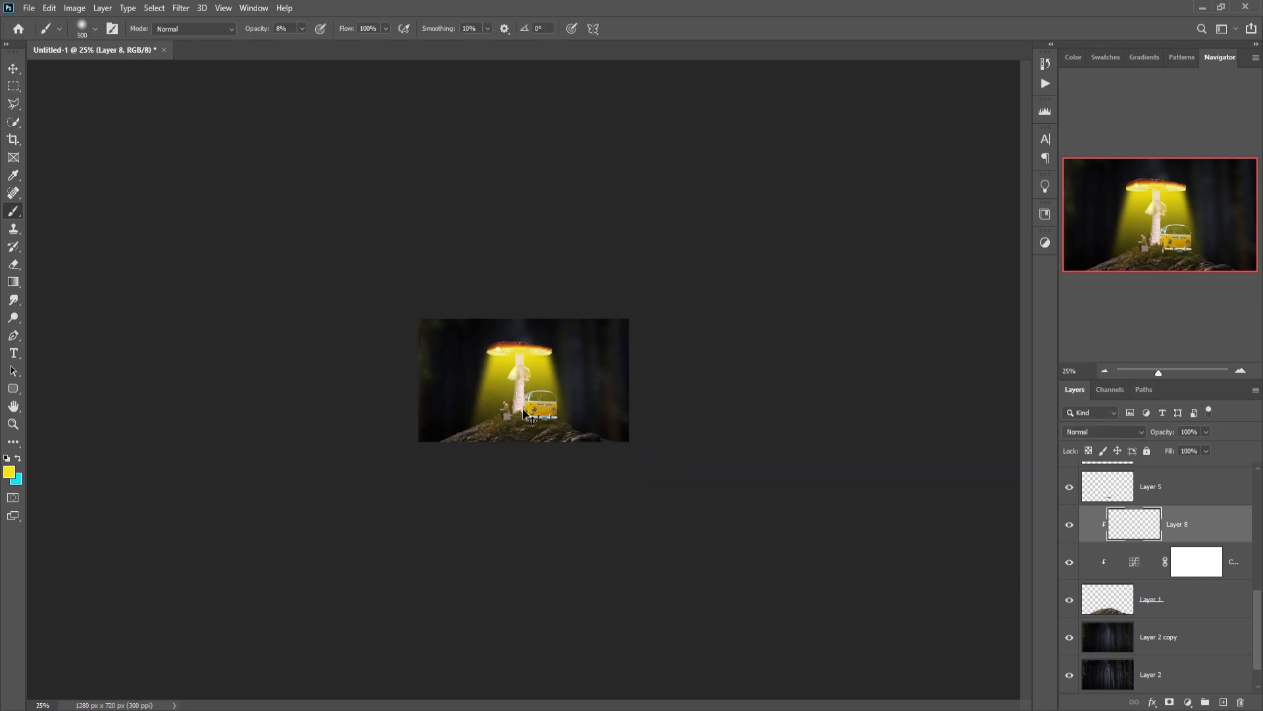
{"action": "key", "text": "ctrl+plus"}
{"action": "key", "text": "ctrl+plus"}
{"action": "key", "text": "ctrl+plus"}
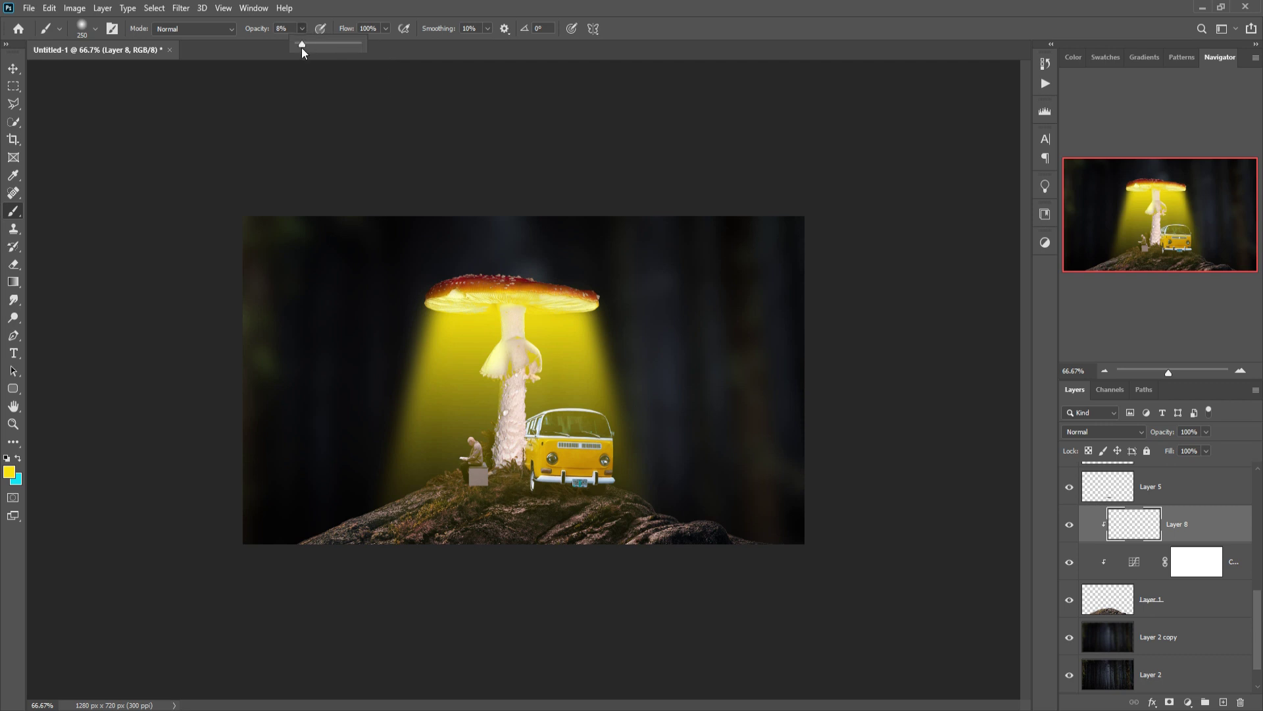
{"action": "left_click_drag", "start_coordinate": [558, 530], "coordinate": [480, 454]}
Step: Free Transform the yellow glow wider and flatter across the hilltop
{"action": "key", "text": "ctrl+t"}
{"action": "left_click_drag", "start_coordinate": [604, 470], "coordinate": [785, 472]}
{"action": "left_click_drag", "start_coordinate": [432, 480], "coordinate": [225, 481]}
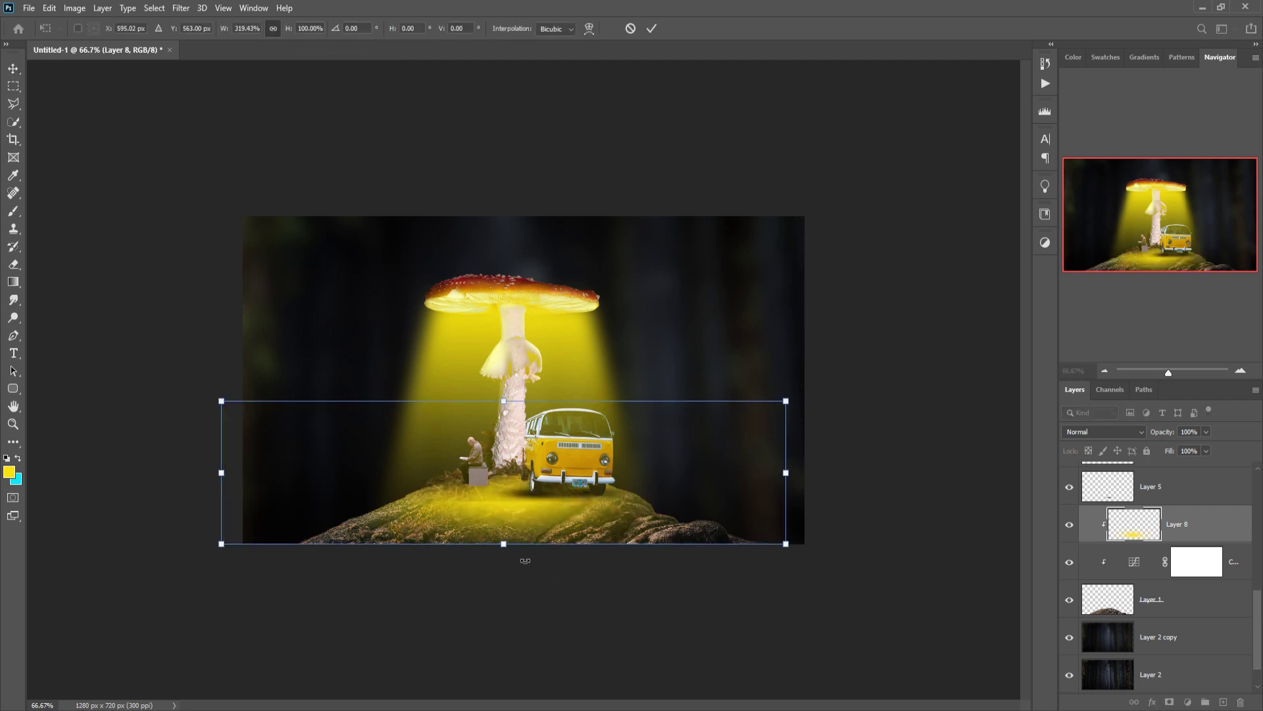
{"action": "left_click_drag", "start_coordinate": [509, 550], "coordinate": [510, 524]}
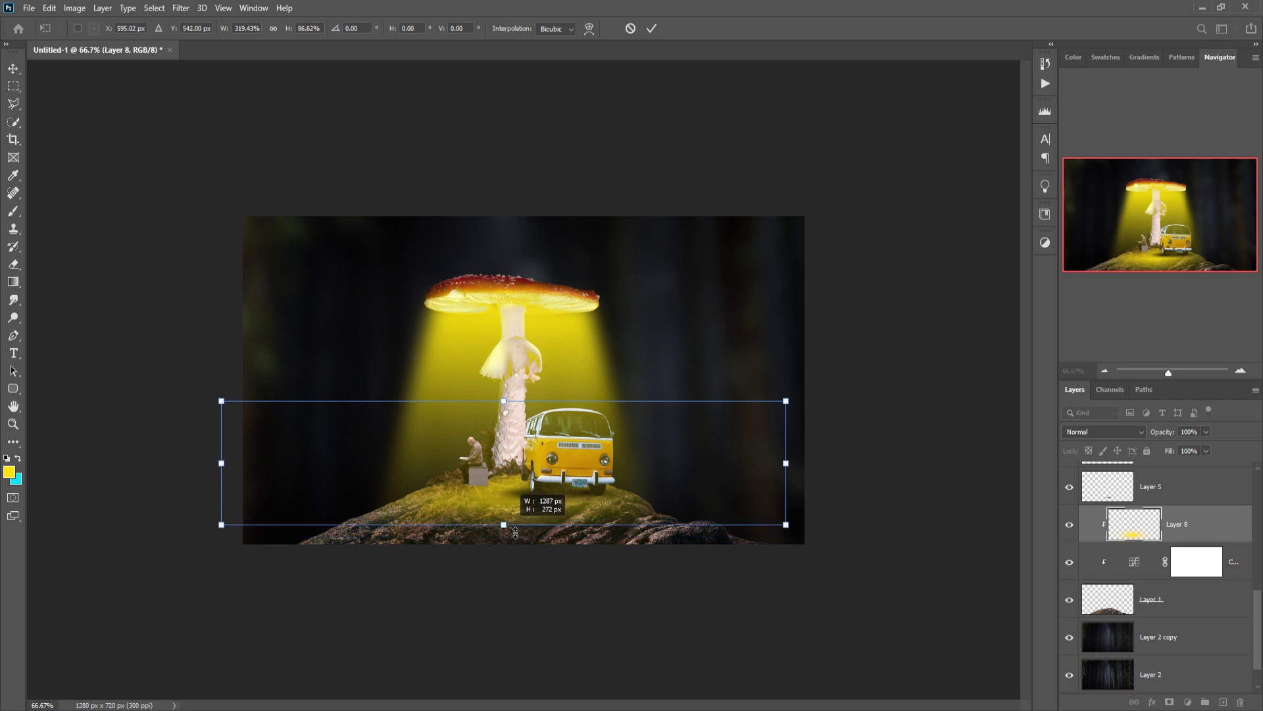
{"action": "left_click_drag", "start_coordinate": [797, 476], "coordinate": [815, 477]}
{"action": "left_click_drag", "start_coordinate": [222, 475], "coordinate": [196, 475]}
{"action": "left_click", "coordinate": [652, 29]}
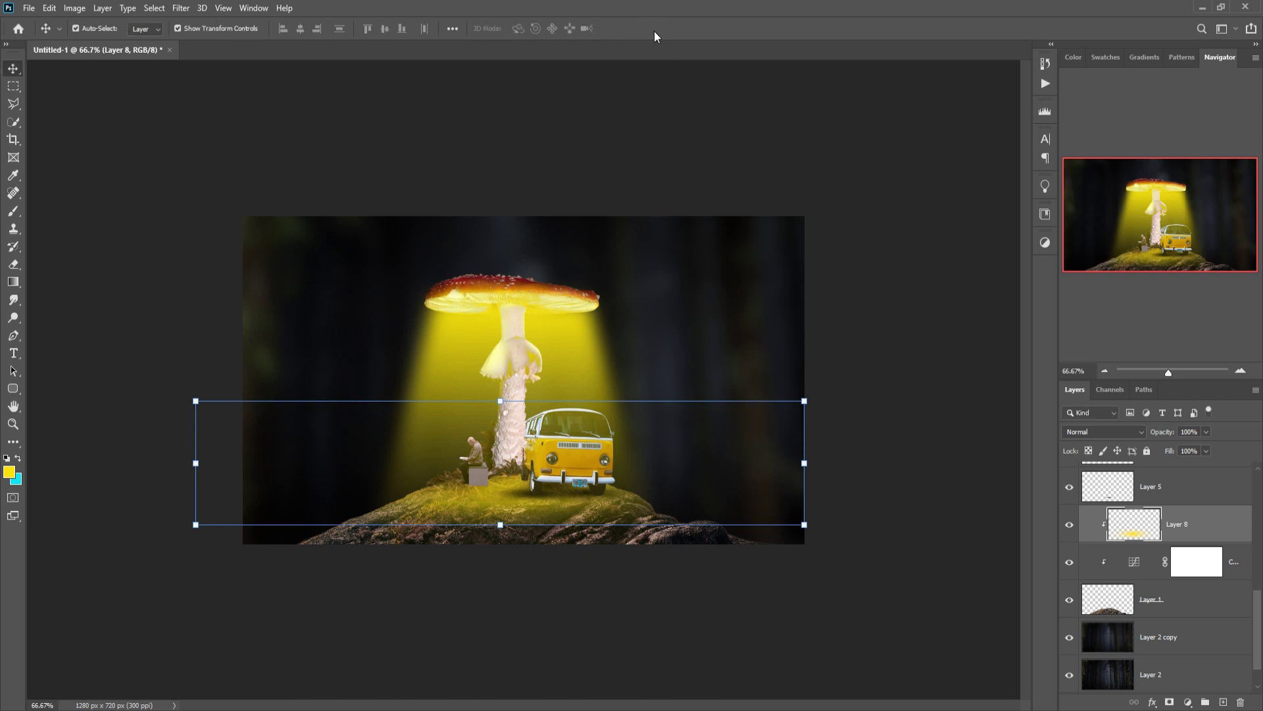
{"action": "left_click", "coordinate": [1142, 433]}
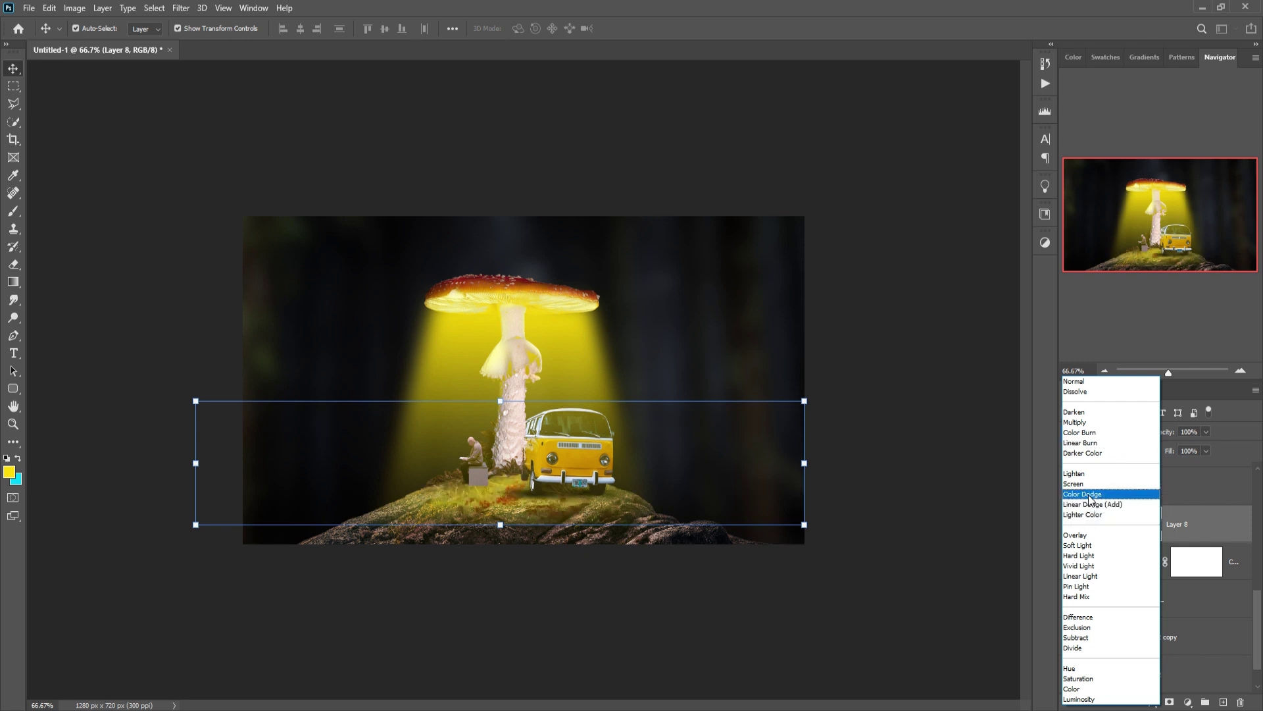
Step: Switch Layer 8's yellow glow to Overlay and duplicate it as Layer 8 copy
{"action": "left_click", "coordinate": [1090, 537]}
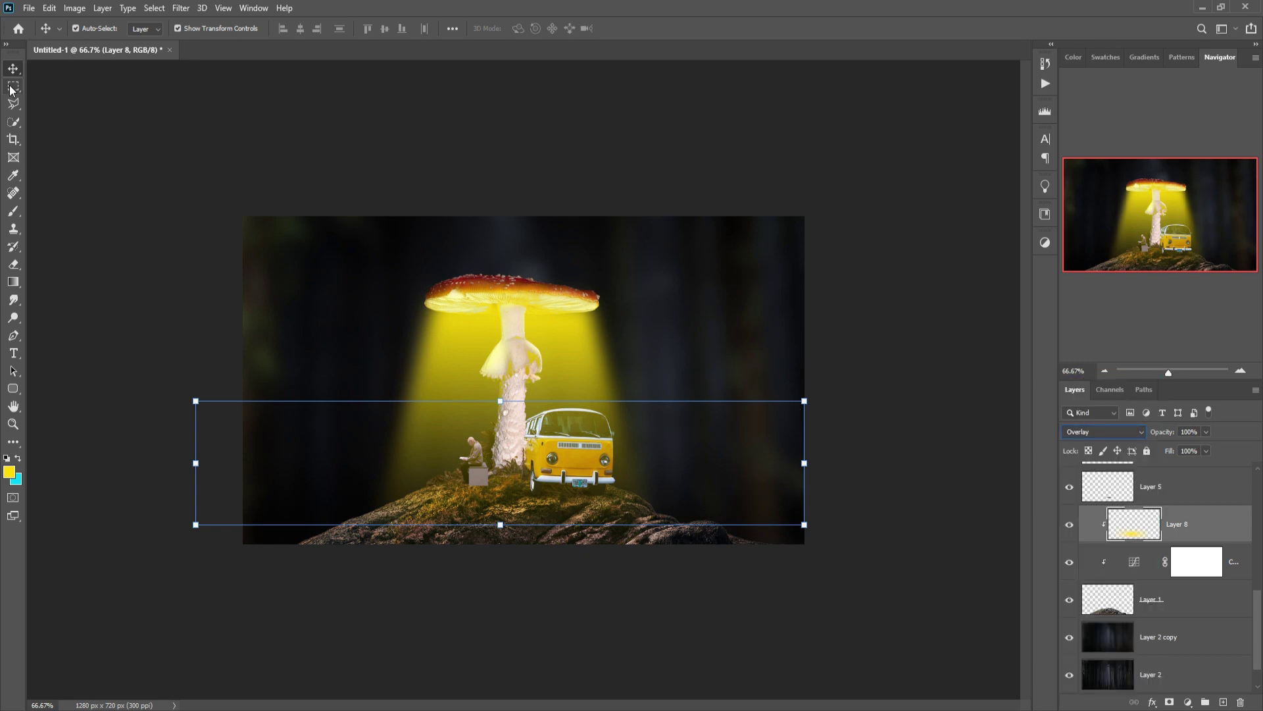
{"action": "right_click", "coordinate": [1197, 524]}
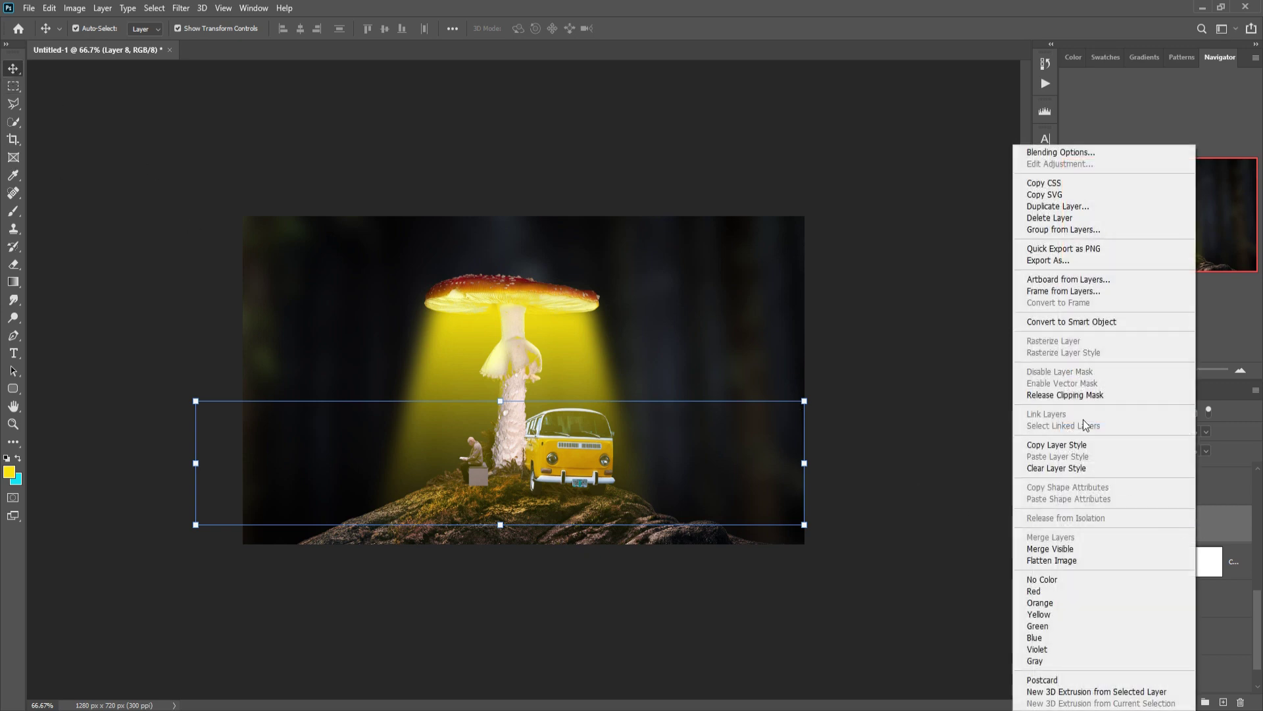
{"action": "left_click", "coordinate": [1042, 207]}
{"action": "left_click", "coordinate": [754, 203]}
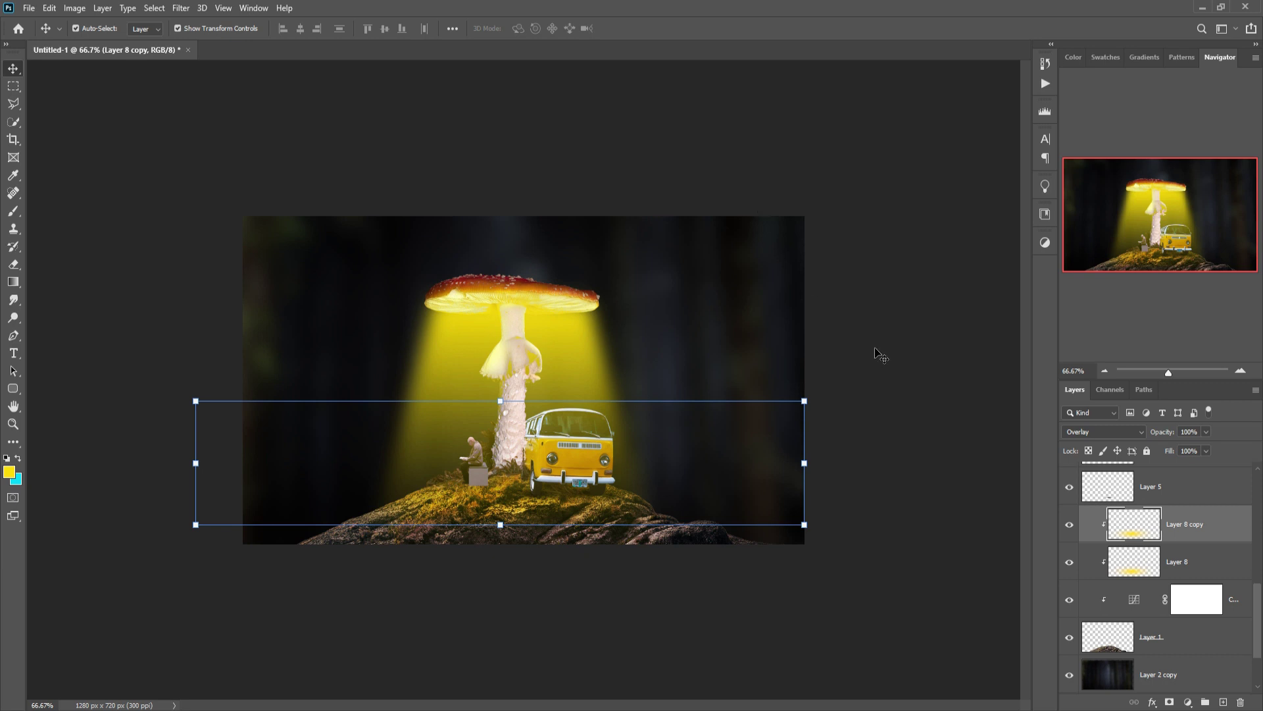
{"action": "left_click", "coordinate": [576, 455]}
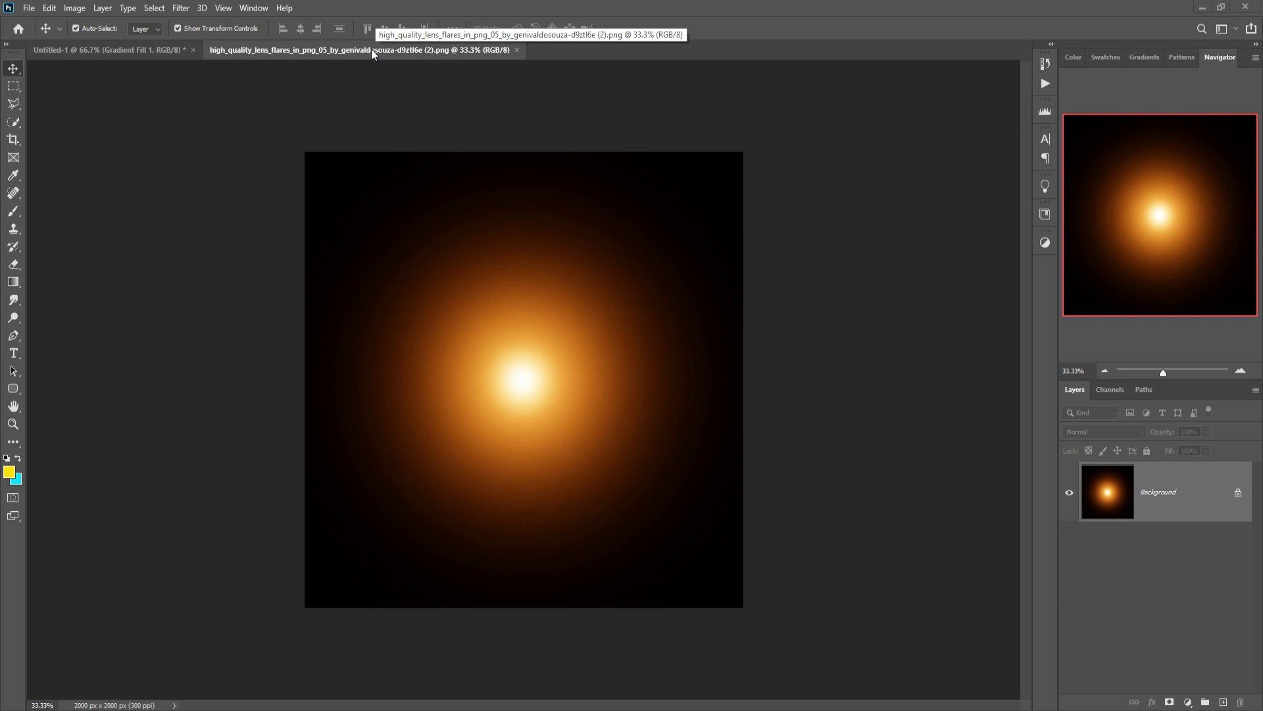
Step: Drag the orange lens-flare image into Untitled-1 as Layer 9 and scale it down over the van
{"action": "left_click_drag", "start_coordinate": [371, 49], "coordinate": [1007, 195]}
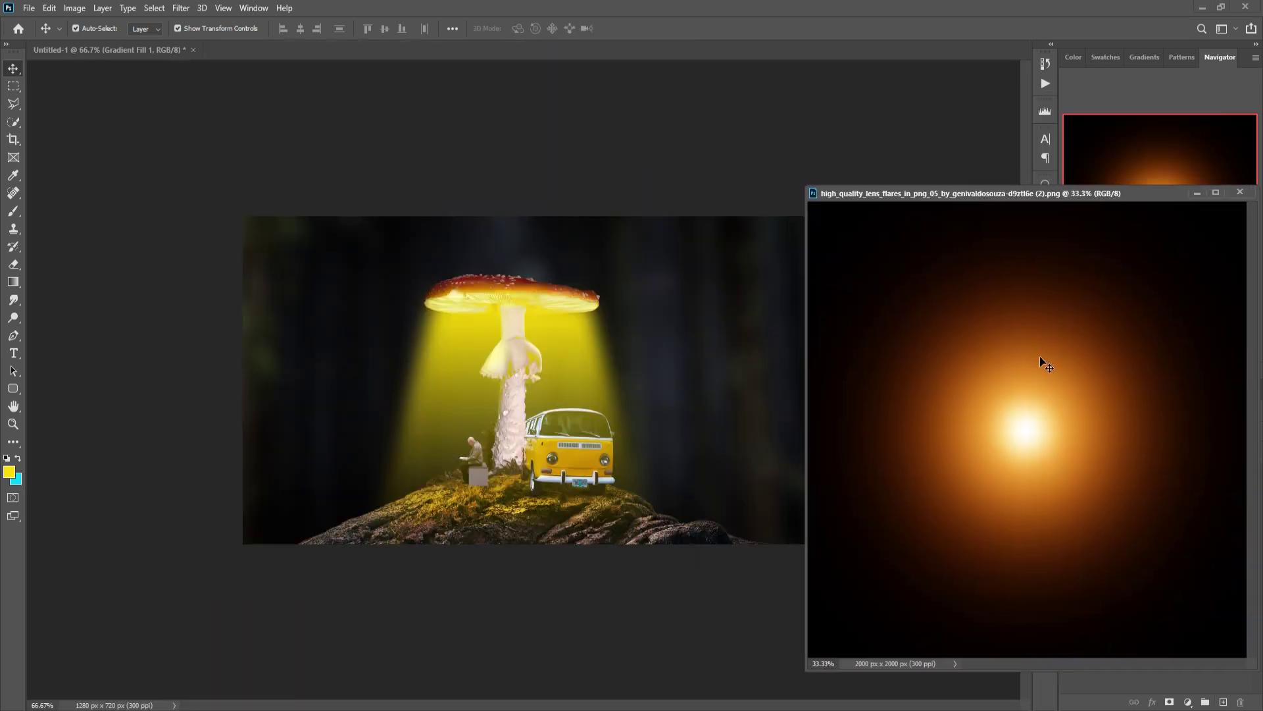
{"action": "left_click_drag", "start_coordinate": [1013, 340], "coordinate": [641, 388]}
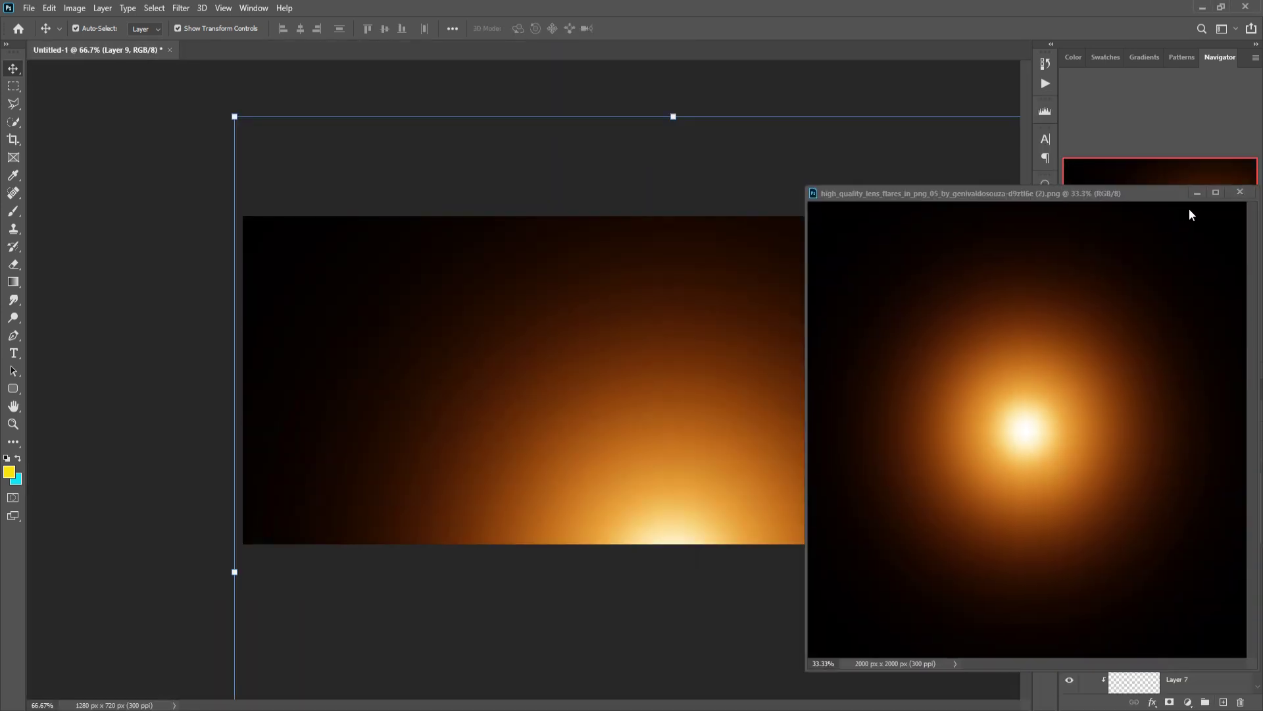
{"action": "left_click", "coordinate": [1198, 194]}
{"action": "left_click_drag", "start_coordinate": [672, 118], "coordinate": [646, 317]}
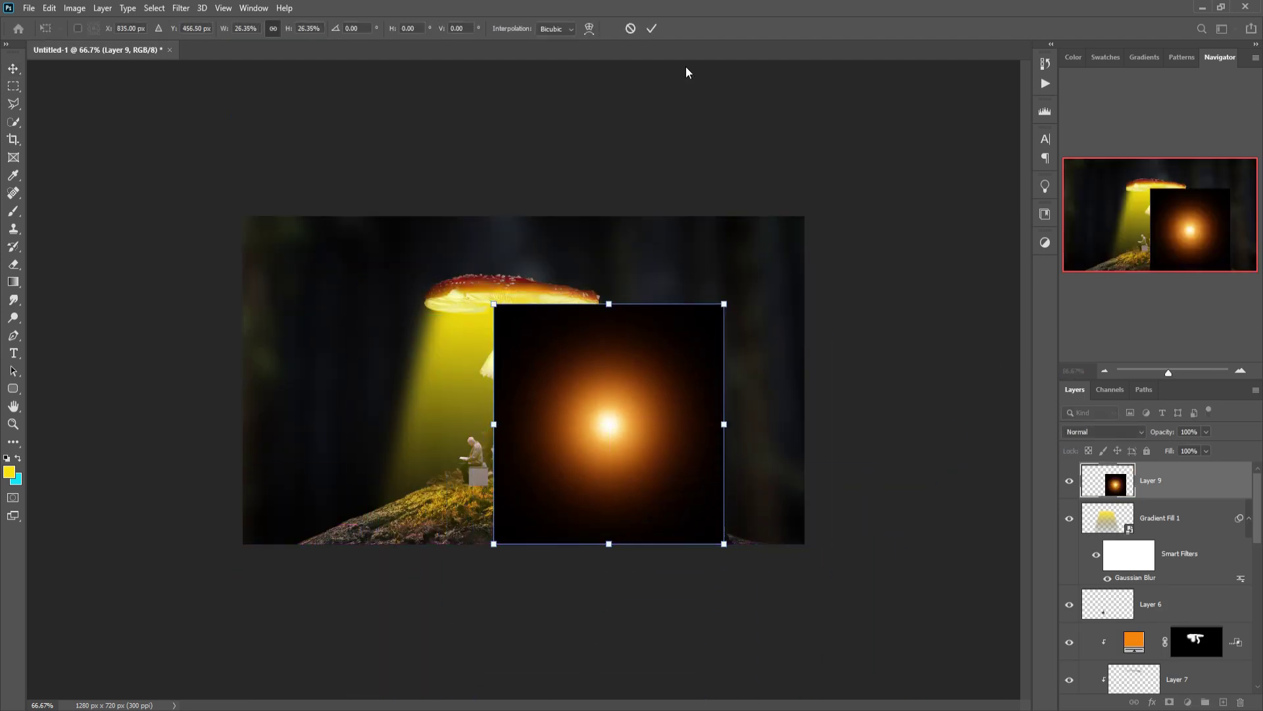
Step: Set Layer 9 to Screen and shrink the flare into a small glow on the van's right headlight
{"action": "left_click", "coordinate": [651, 29]}
{"action": "left_click", "coordinate": [1118, 432]}
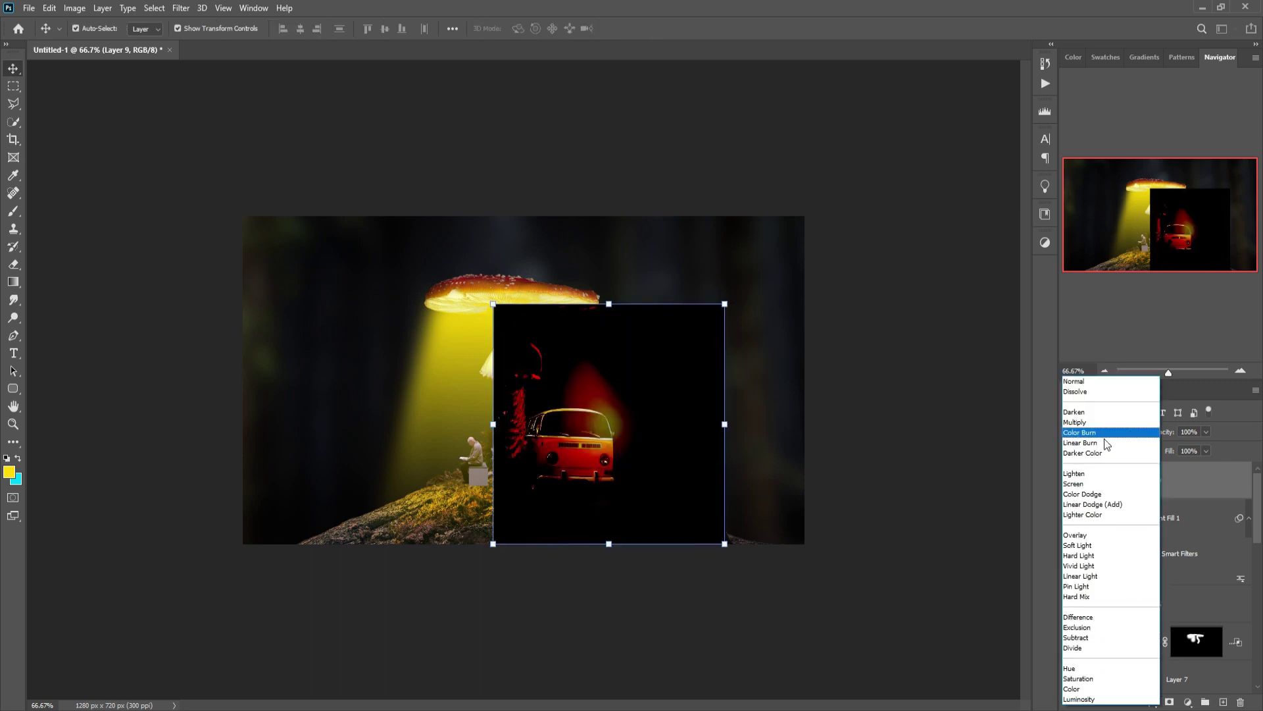
{"action": "left_click", "coordinate": [1078, 484]}
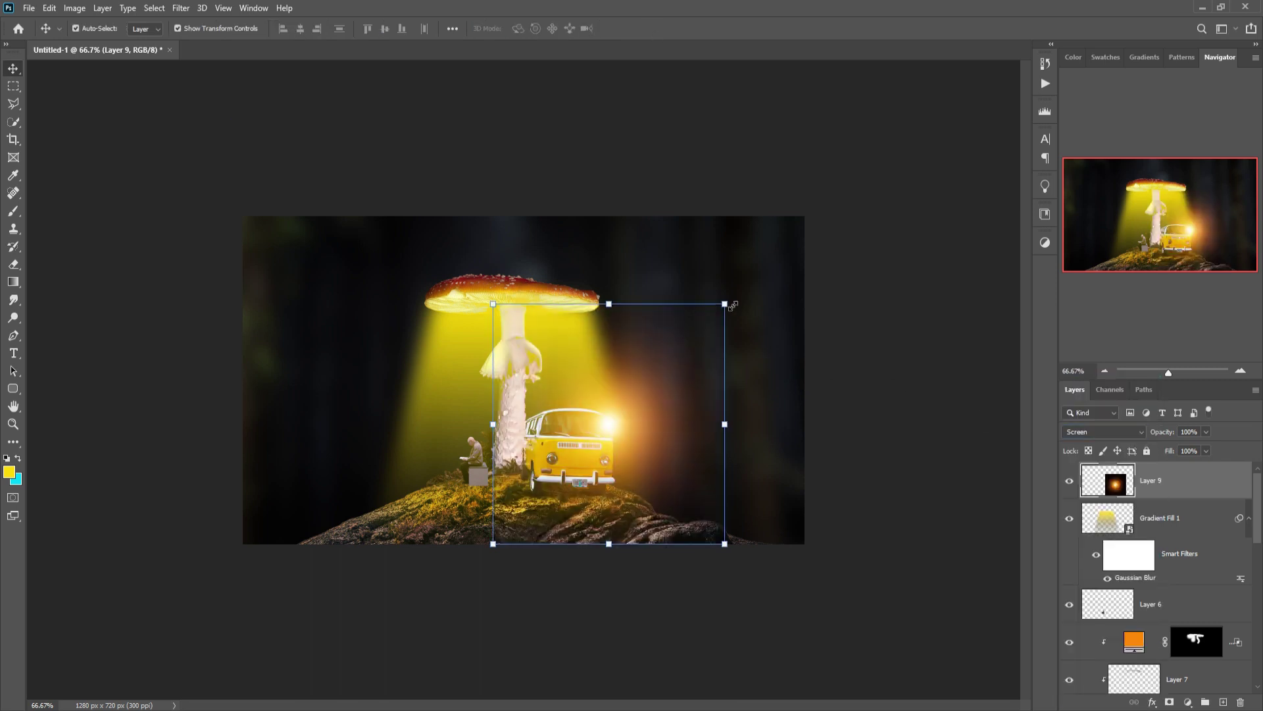
{"action": "left_click_drag", "start_coordinate": [732, 305], "coordinate": [564, 471]}
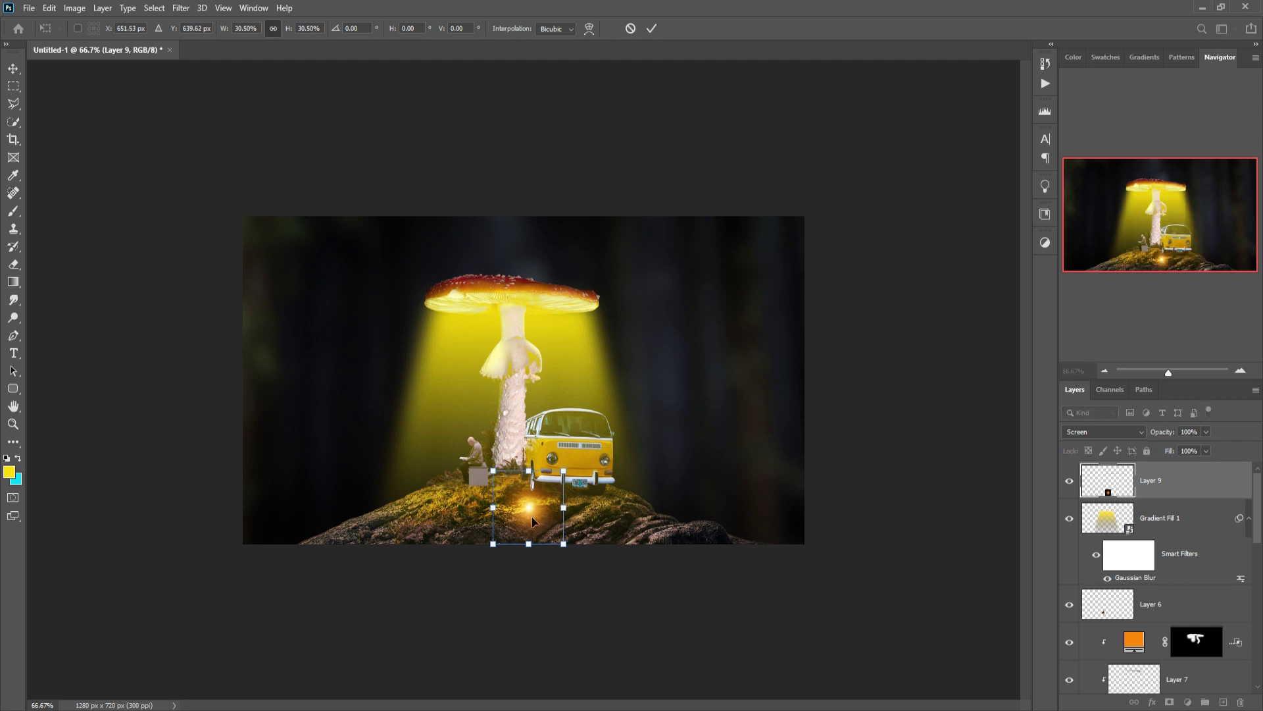
{"action": "left_click_drag", "start_coordinate": [532, 521], "coordinate": [646, 456]}
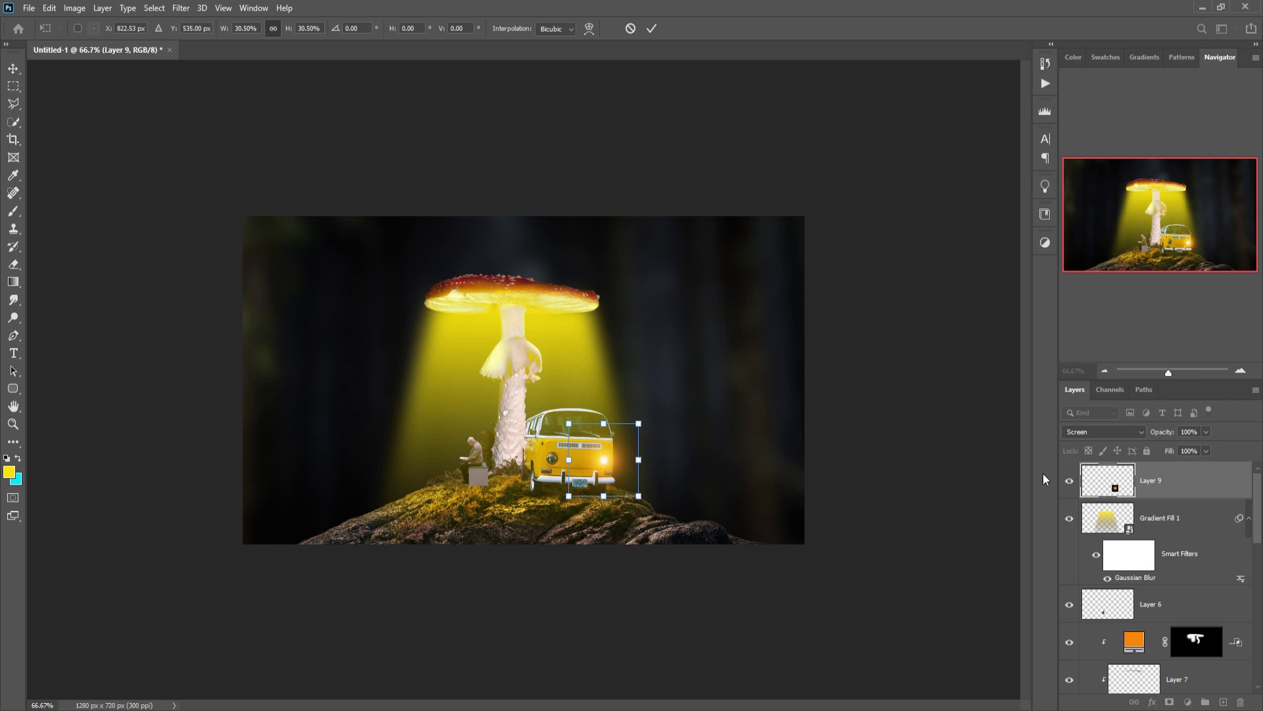
{"action": "key", "text": "Return"}
Step: Duplicate the glow as Layer 9 copy and move it onto the left headlight
{"action": "right_click", "coordinate": [1203, 487]}
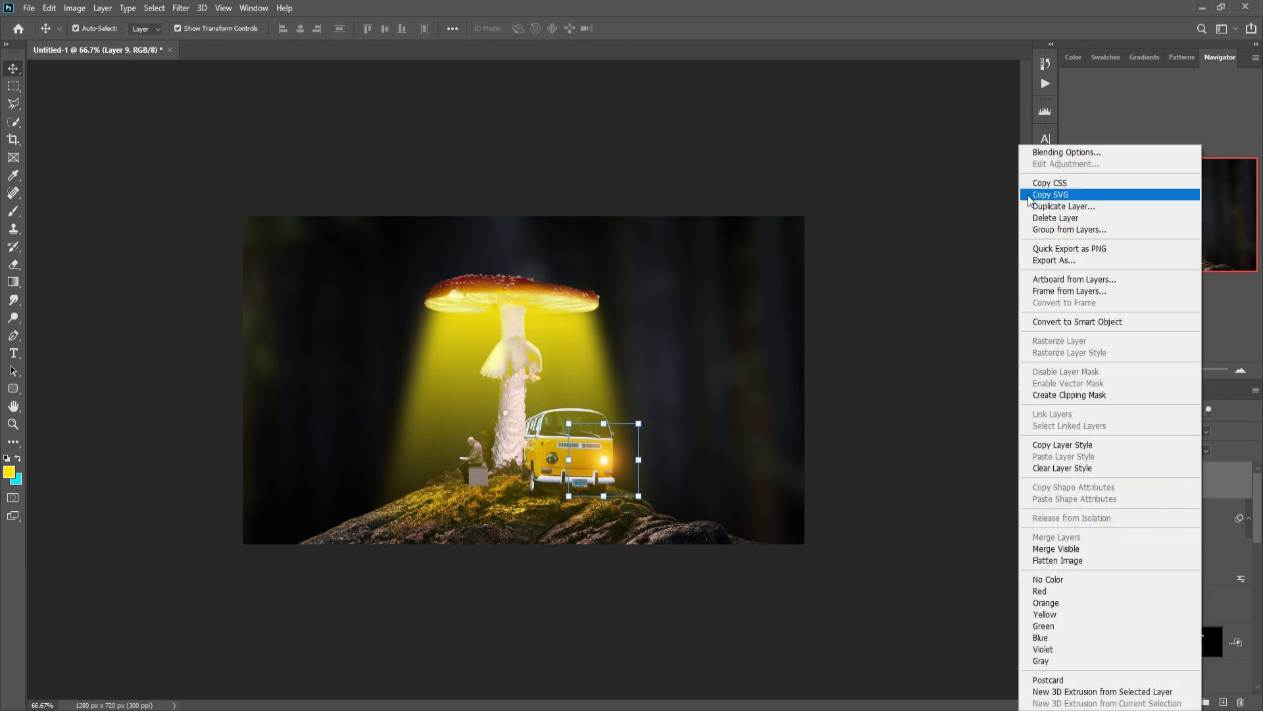
{"action": "left_click", "coordinate": [1064, 206]}
{"action": "left_click", "coordinate": [724, 205]}
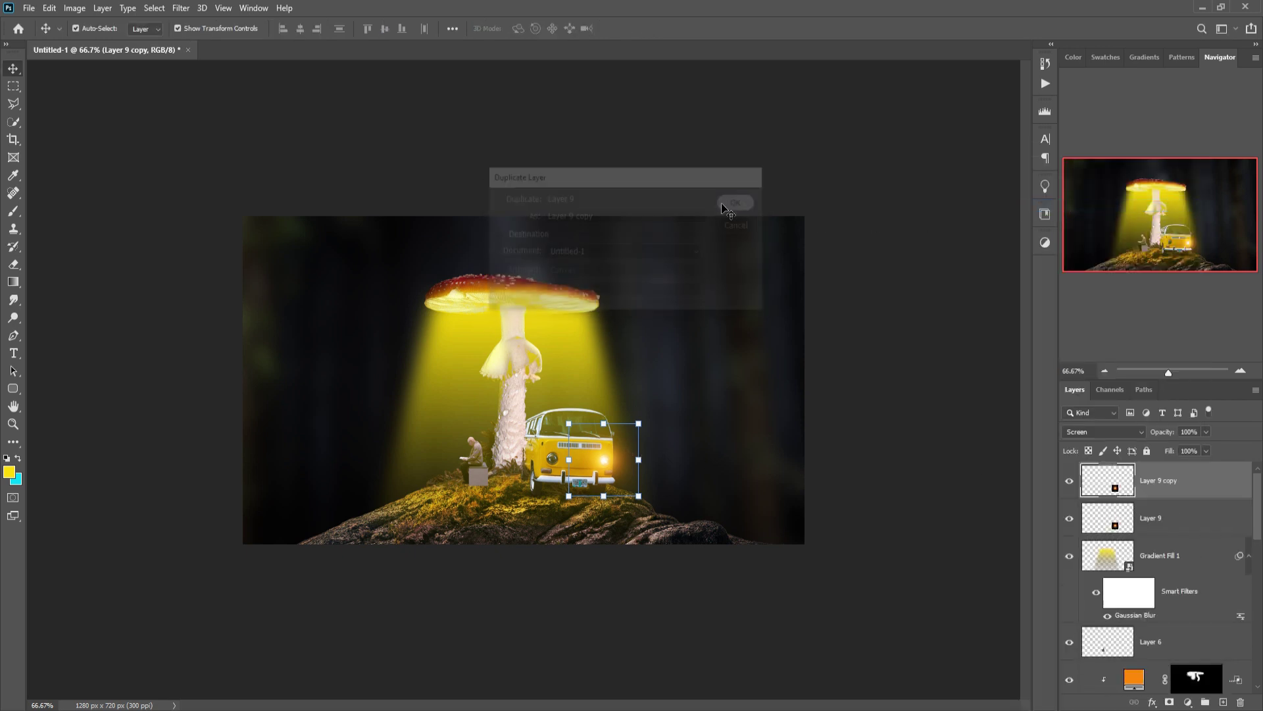
{"action": "left_click_drag", "start_coordinate": [609, 465], "coordinate": [558, 463]}
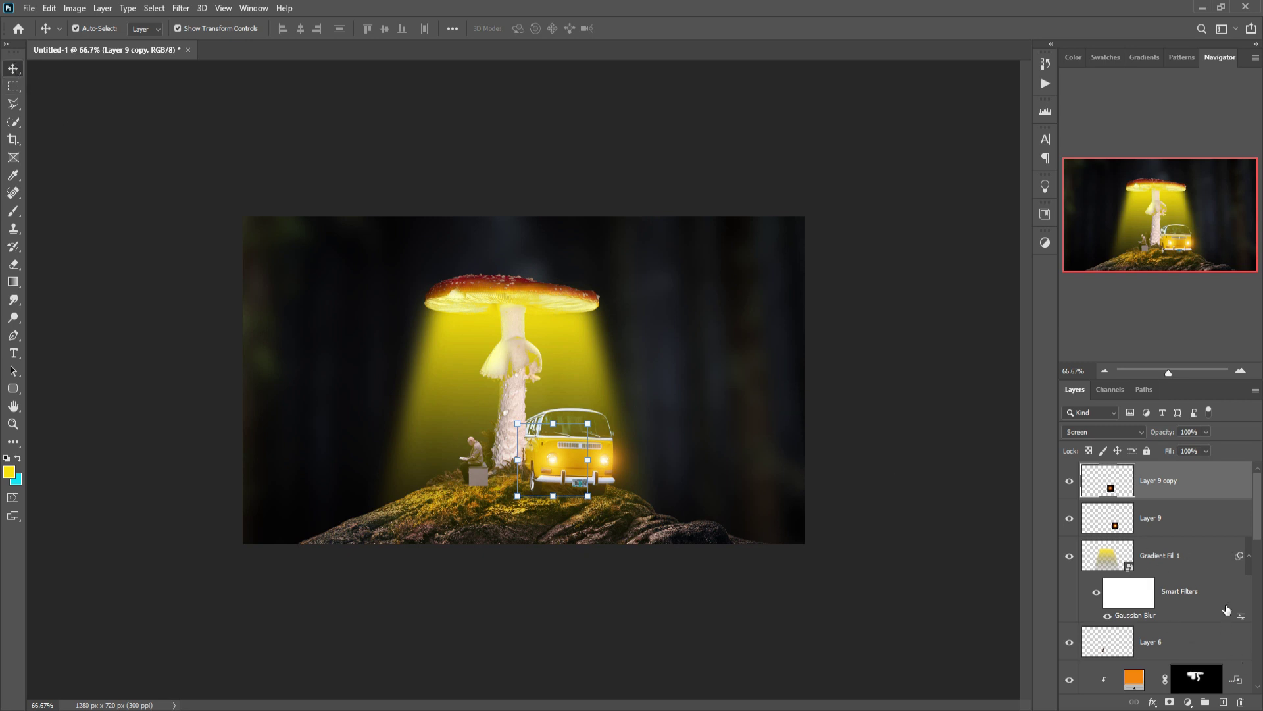
Step: Lower Gradient Fill 1's Fill to 64% and view the composite at 100%
{"action": "left_click", "coordinate": [1125, 560]}
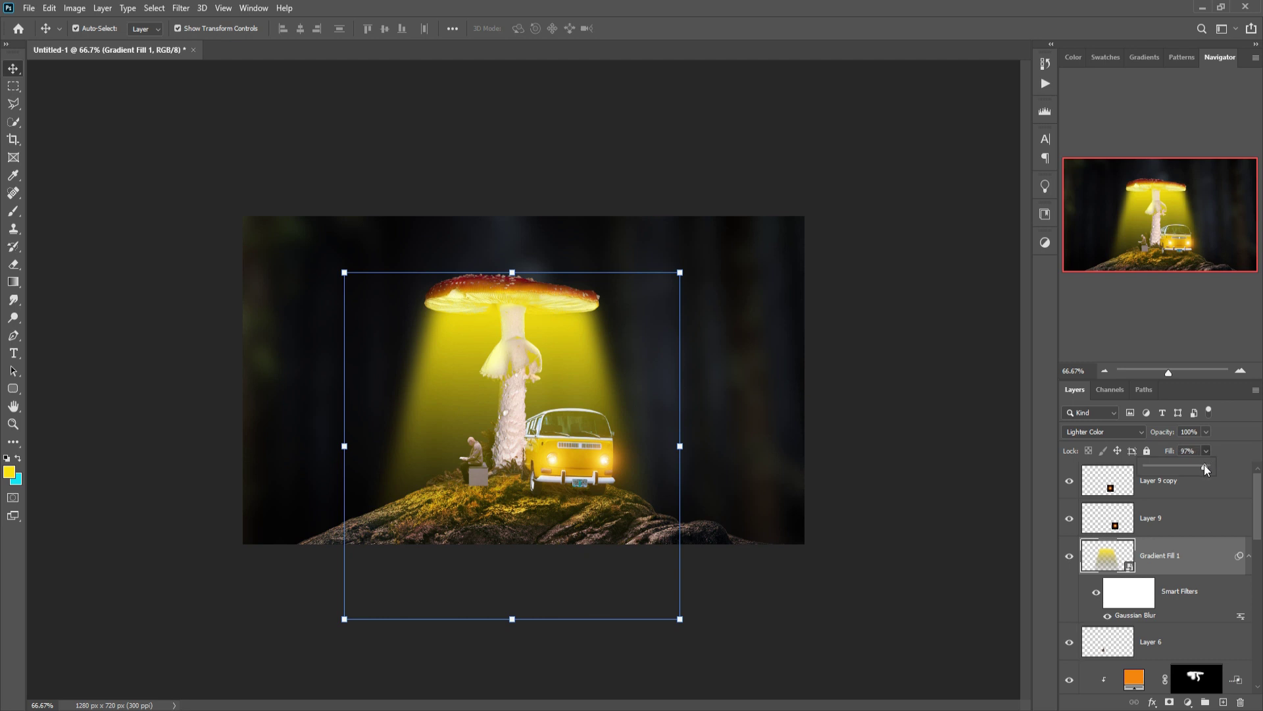
{"action": "left_click_drag", "start_coordinate": [1204, 464], "coordinate": [1186, 467]}
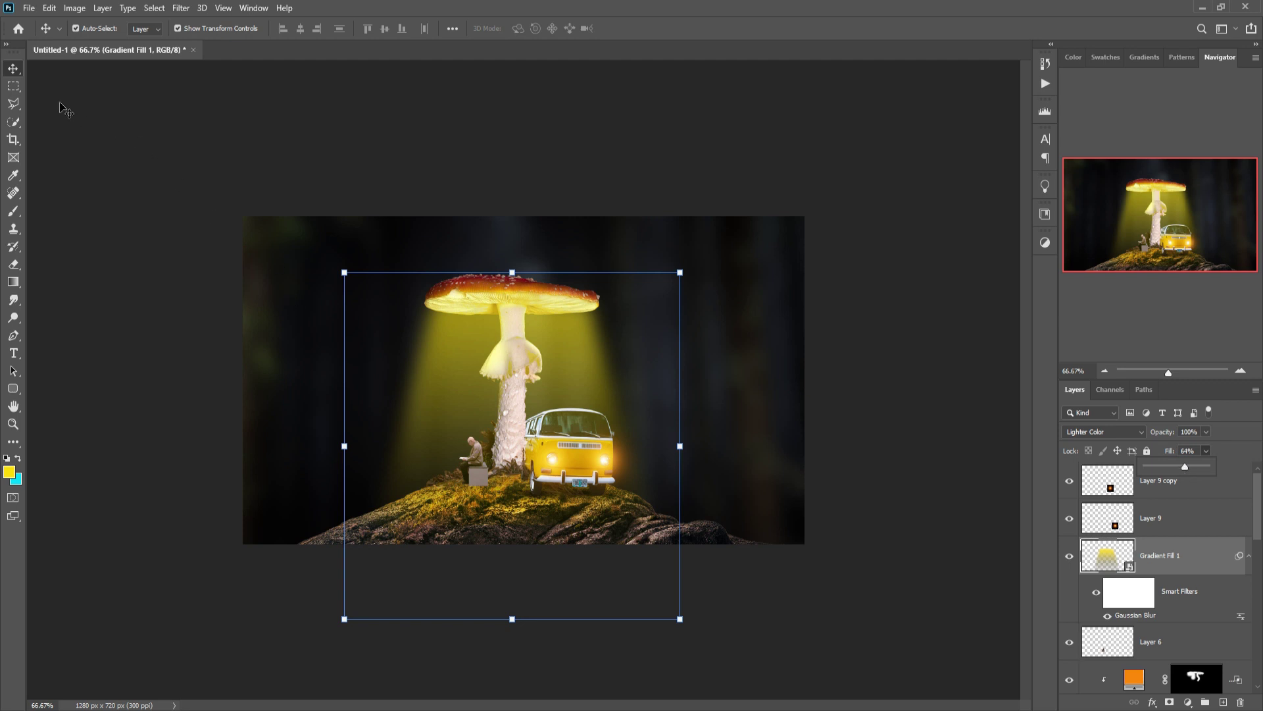
{"action": "left_click", "coordinate": [14, 78]}
{"action": "key", "text": "ctrl+plus"}
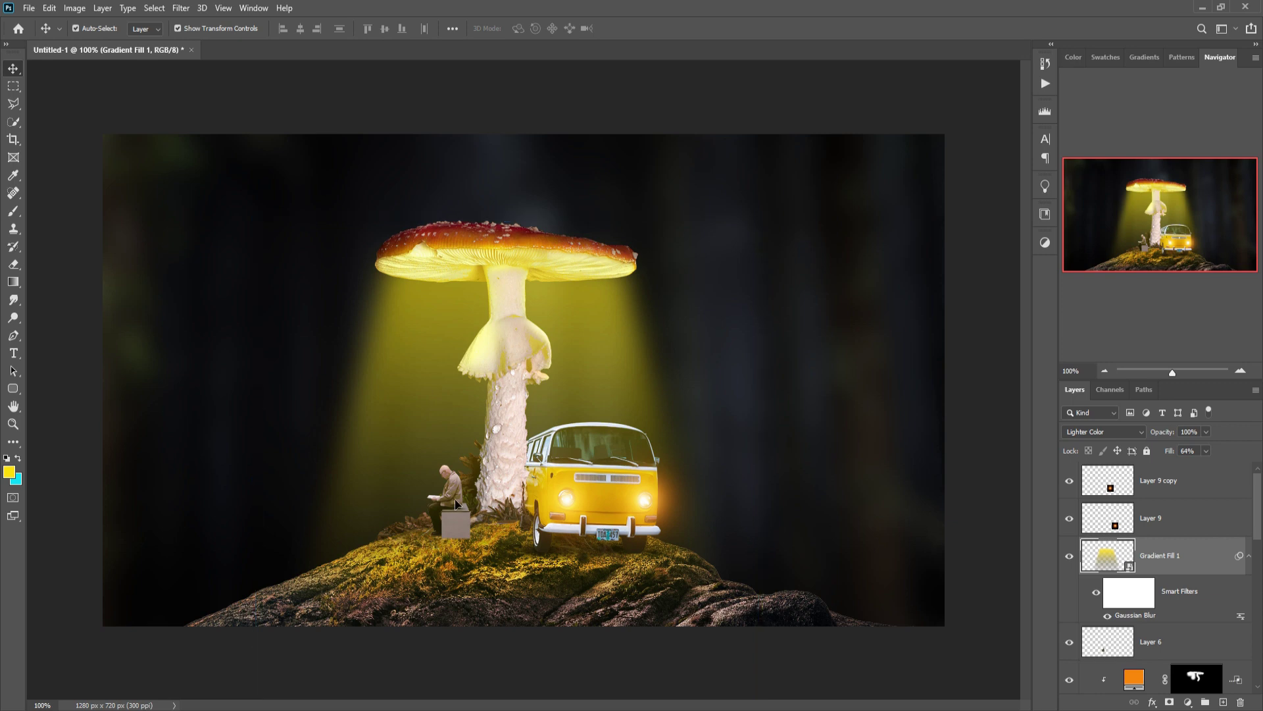
Step: Add a Curves adjustment clipped to the man's Layer 6, raising the midpoint to brighten him
{"action": "scroll", "coordinate": [1155, 543], "scroll_direction": "down", "scroll_amount": 2}
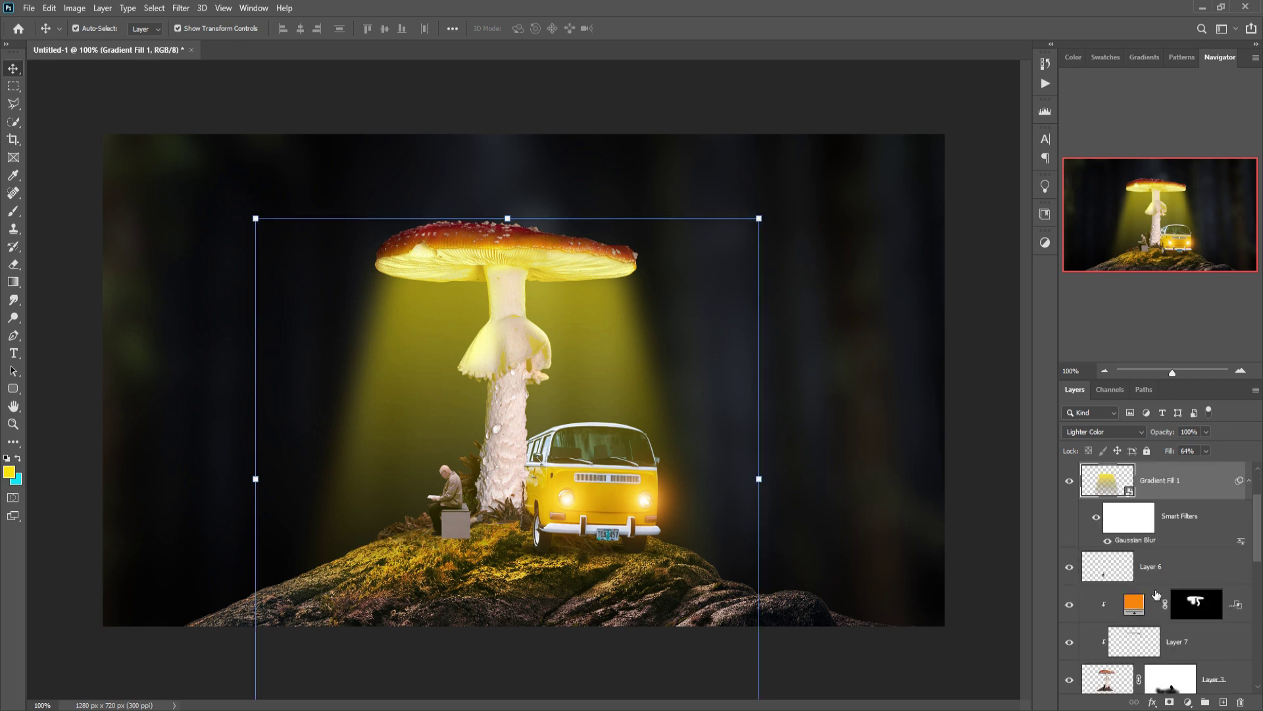
{"action": "left_click", "coordinate": [1148, 571]}
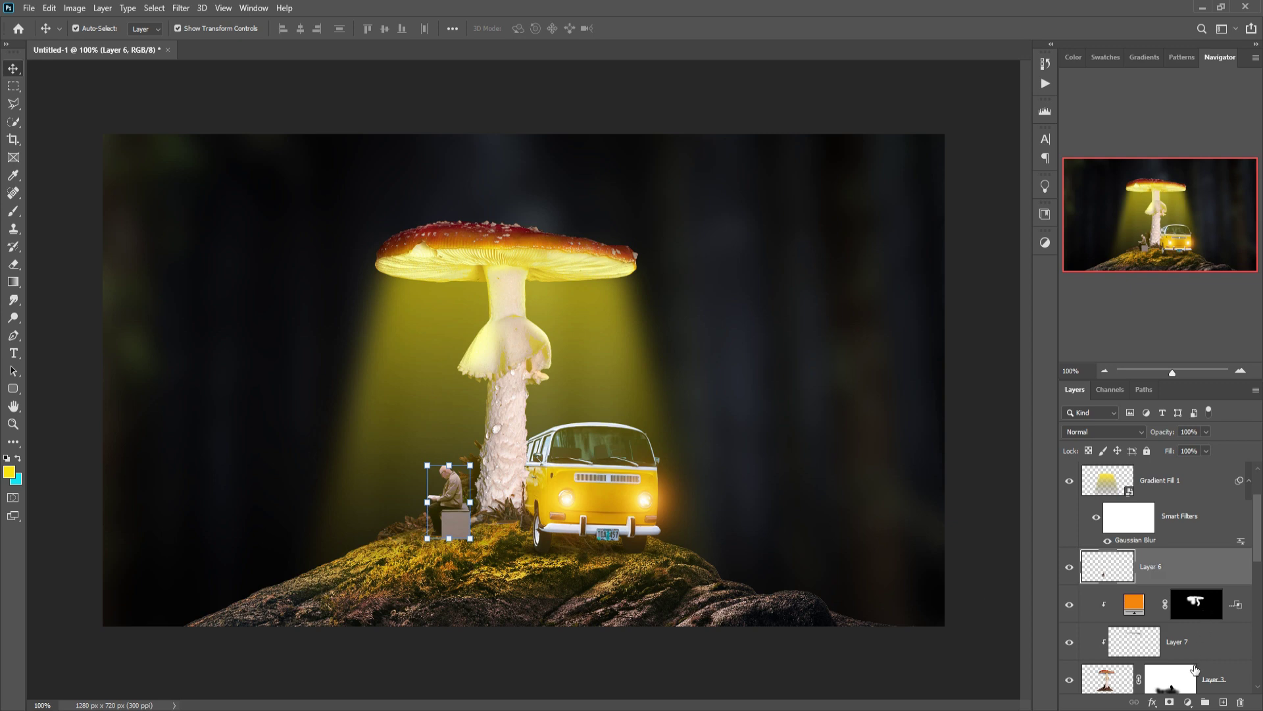
{"action": "left_click", "coordinate": [1194, 701]}
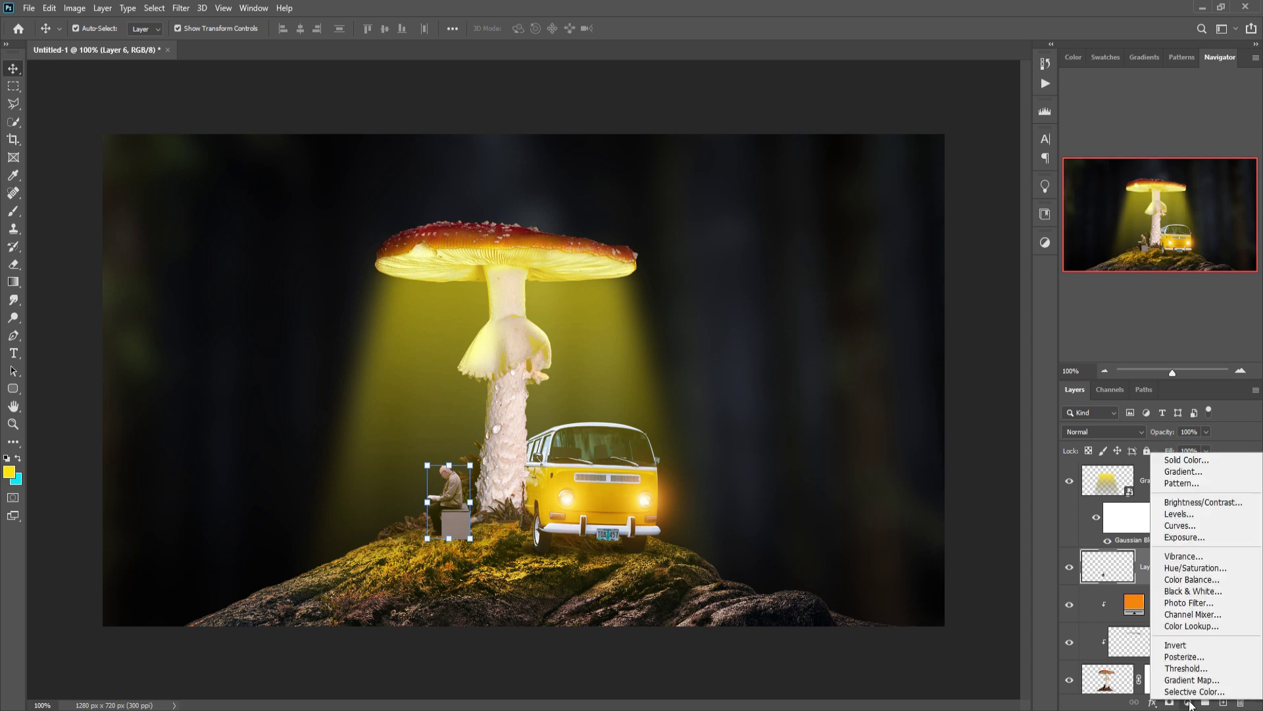
{"action": "left_click", "coordinate": [1184, 524]}
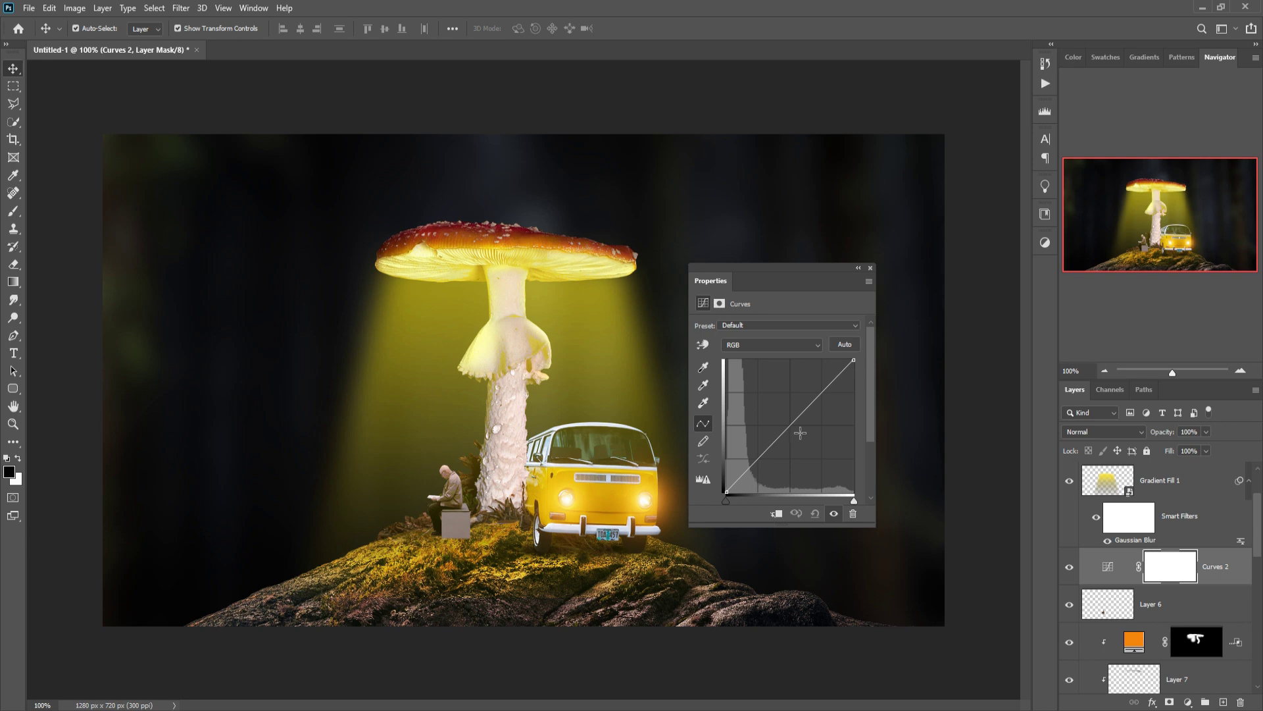
{"action": "left_click_drag", "start_coordinate": [800, 429], "coordinate": [805, 438]}
{"action": "left_click", "coordinate": [777, 514]}
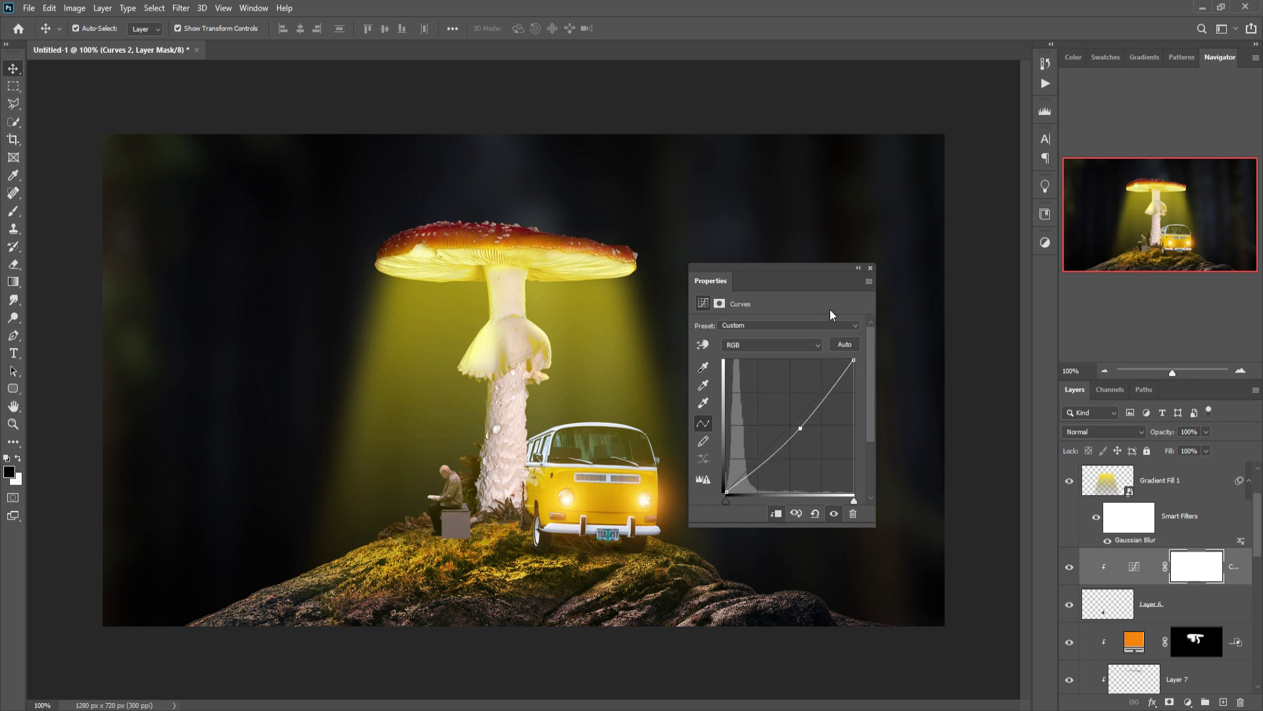
{"action": "left_click", "coordinate": [871, 268]}
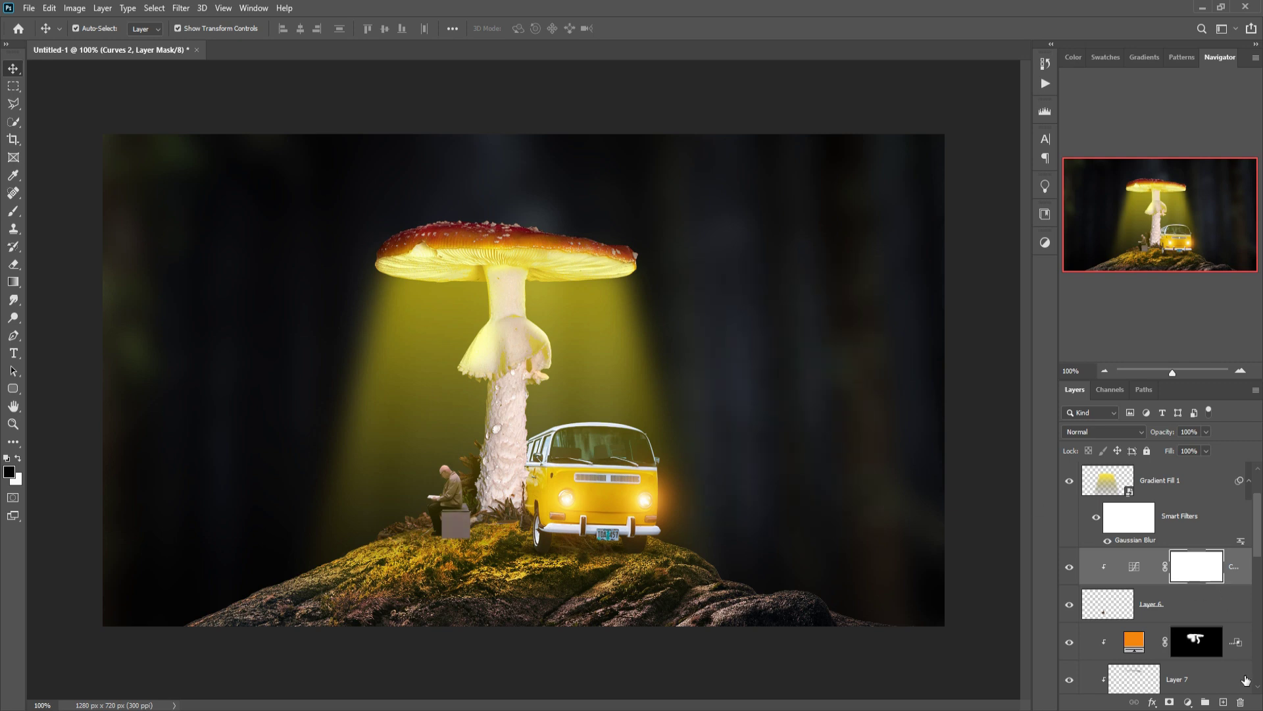
Step: Add a new Layer 10 clipped to the man's layers in Linear Dodge (Add) mode
{"action": "left_click", "coordinate": [1225, 703]}
{"action": "right_click", "coordinate": [1178, 562]}
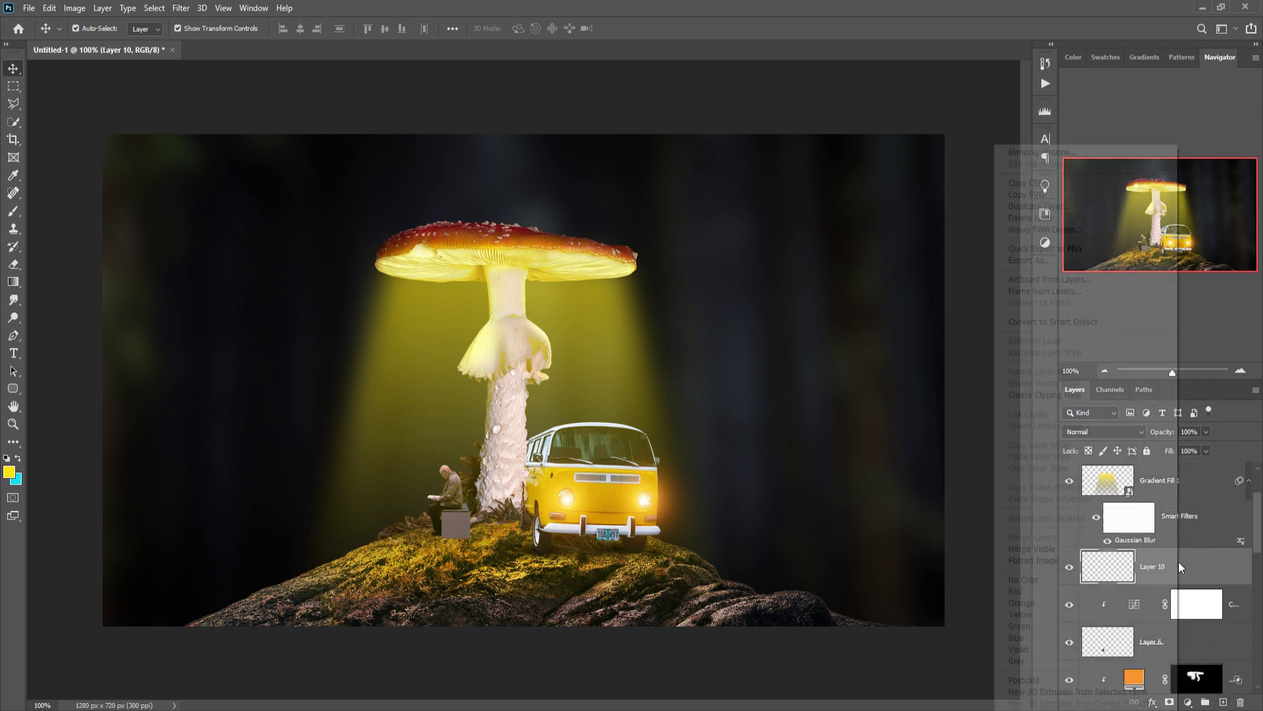
{"action": "left_click", "coordinate": [1046, 396]}
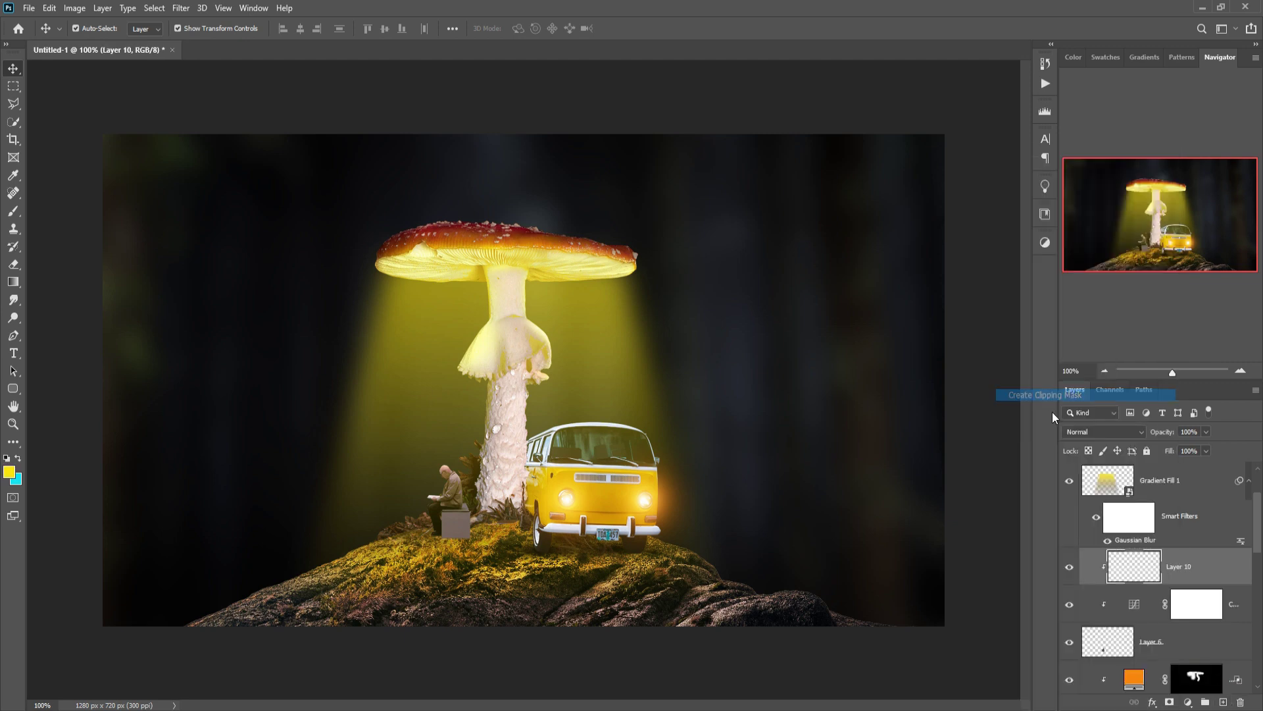
{"action": "left_click", "coordinate": [1103, 432]}
{"action": "left_click", "coordinate": [1098, 505]}
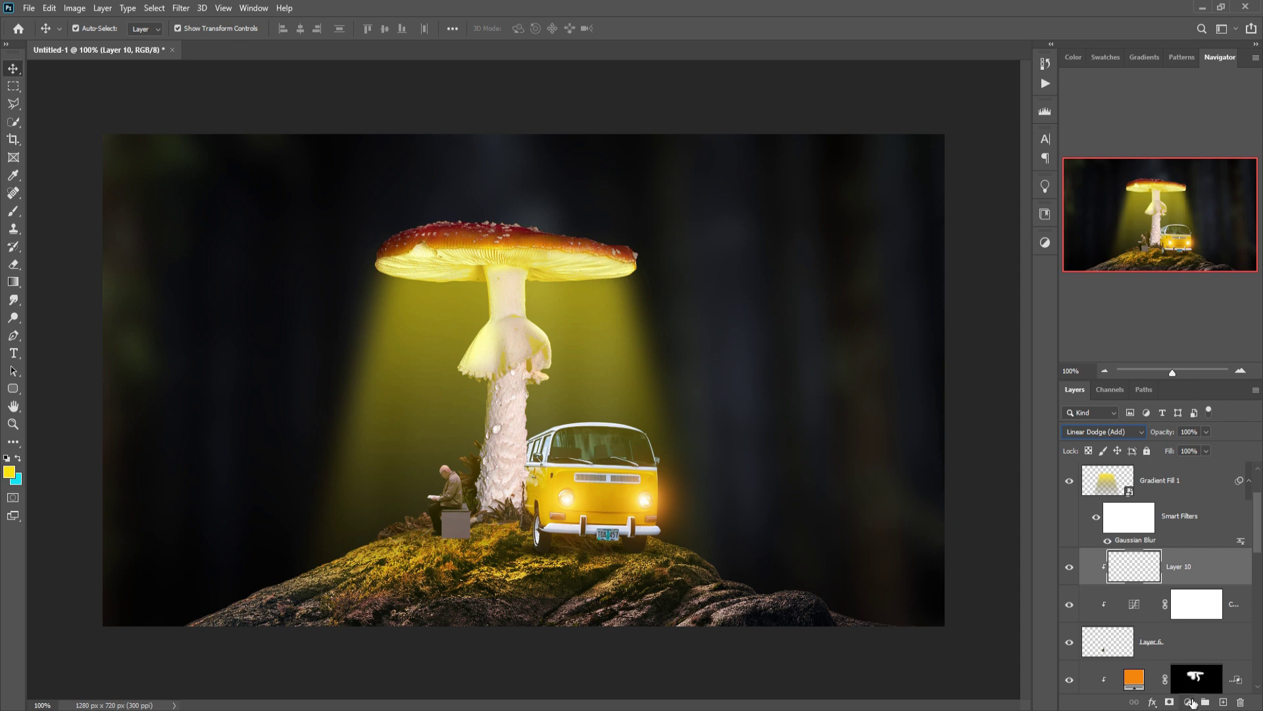
Step: Add a yellow #fee302 Color Fill 2 over the man with Underlying Layer Blend If split to 87
{"action": "left_click", "coordinate": [1188, 703]}
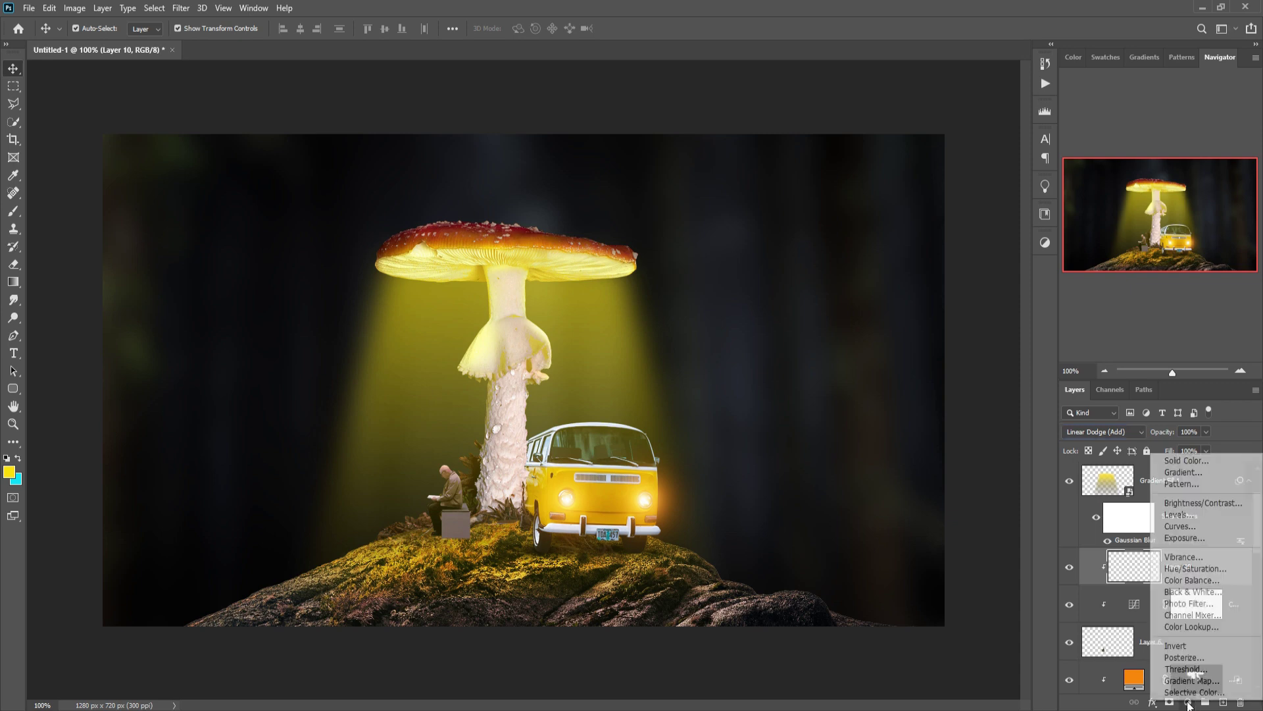
{"action": "left_click", "coordinate": [1184, 464]}
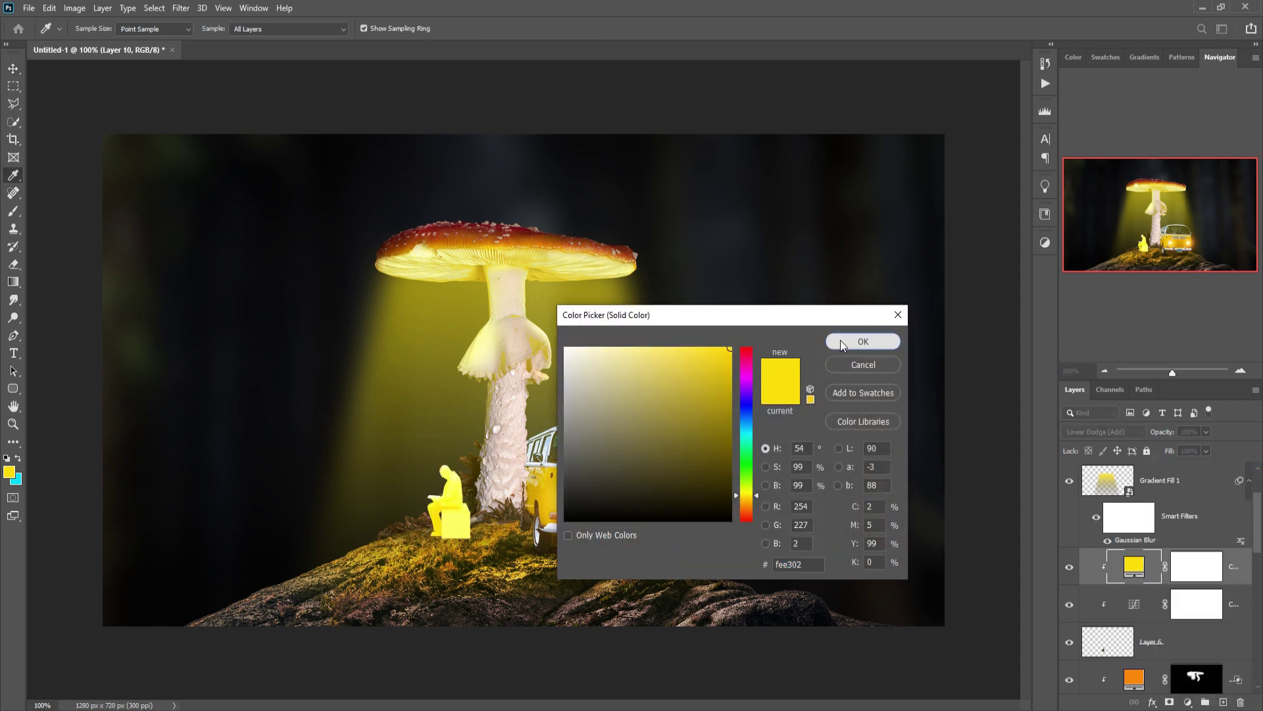
{"action": "left_click", "coordinate": [840, 341]}
{"action": "right_click", "coordinate": [1134, 567]}
{"action": "left_click", "coordinate": [1134, 297]}
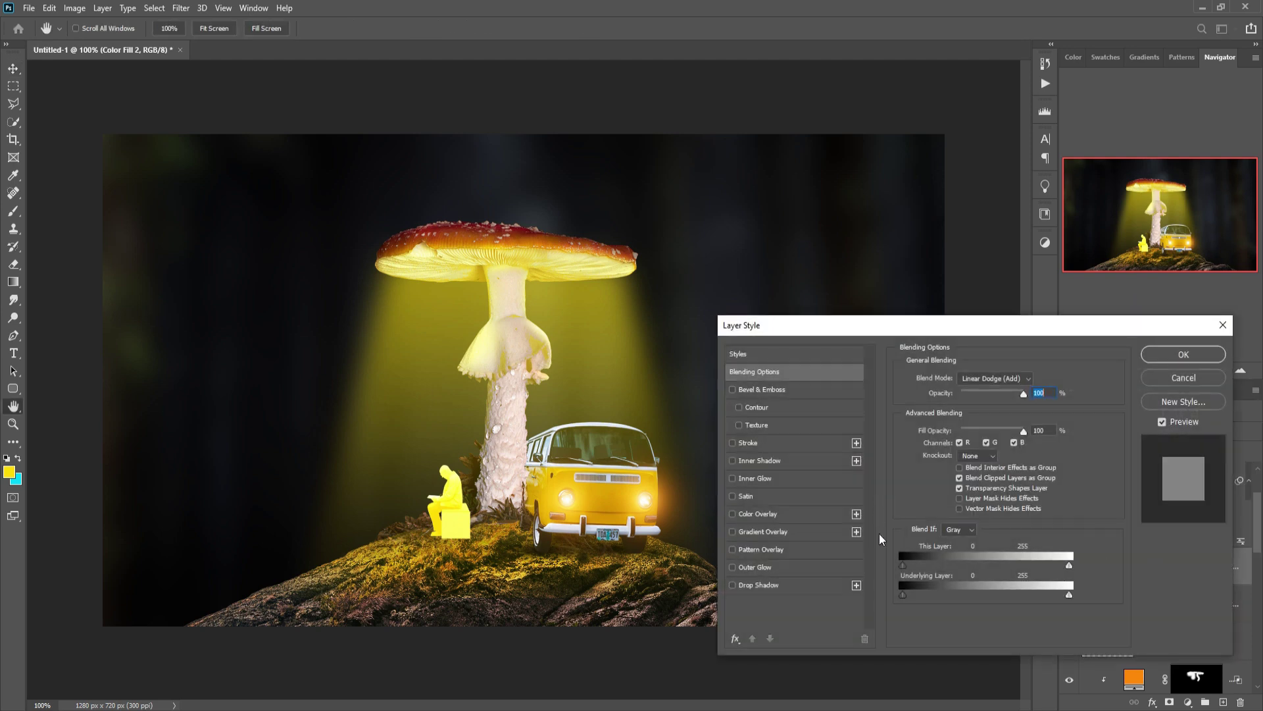
{"action": "left_click_drag", "start_coordinate": [902, 594], "coordinate": [962, 591]}
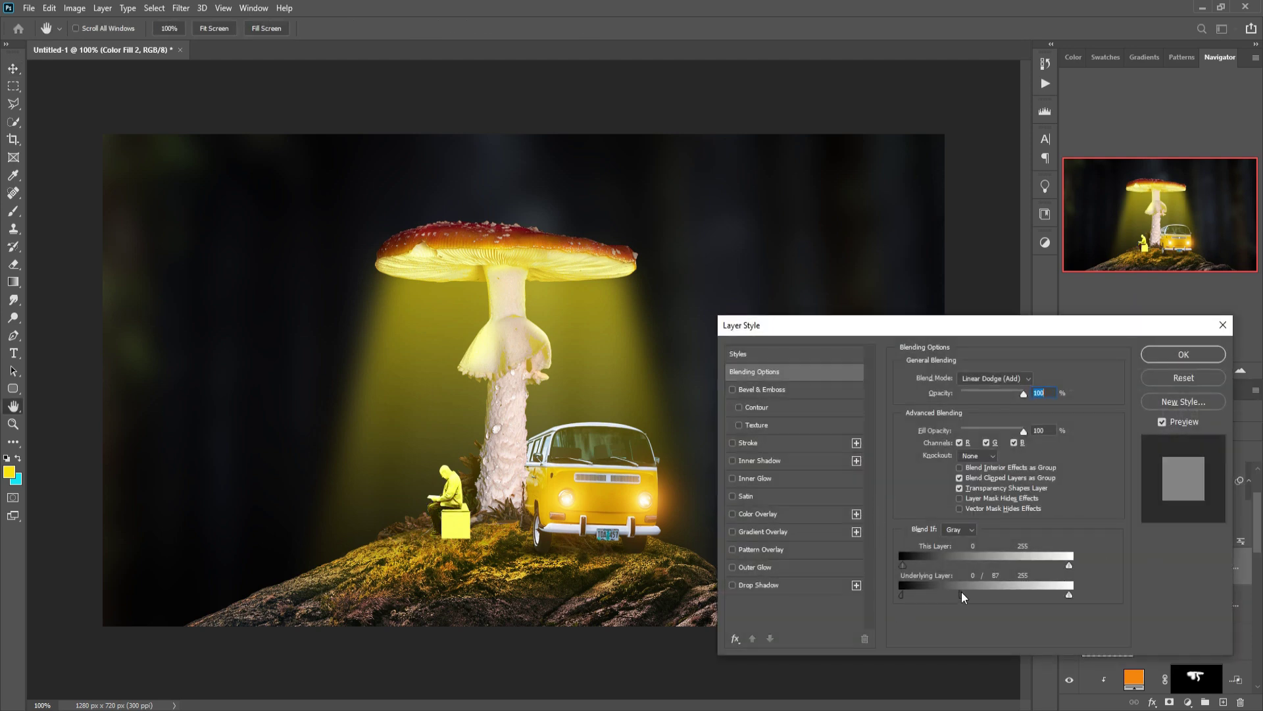
{"action": "left_click", "coordinate": [1183, 354]}
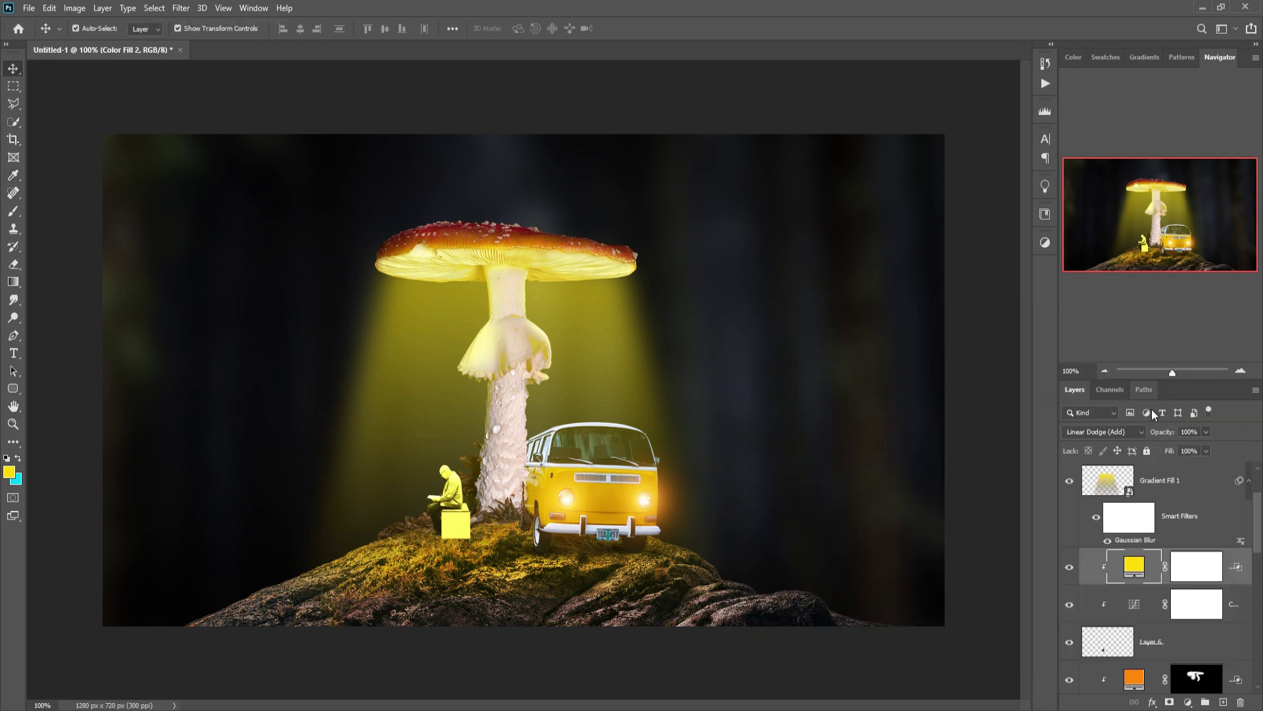
{"action": "left_click", "coordinate": [1241, 612]}
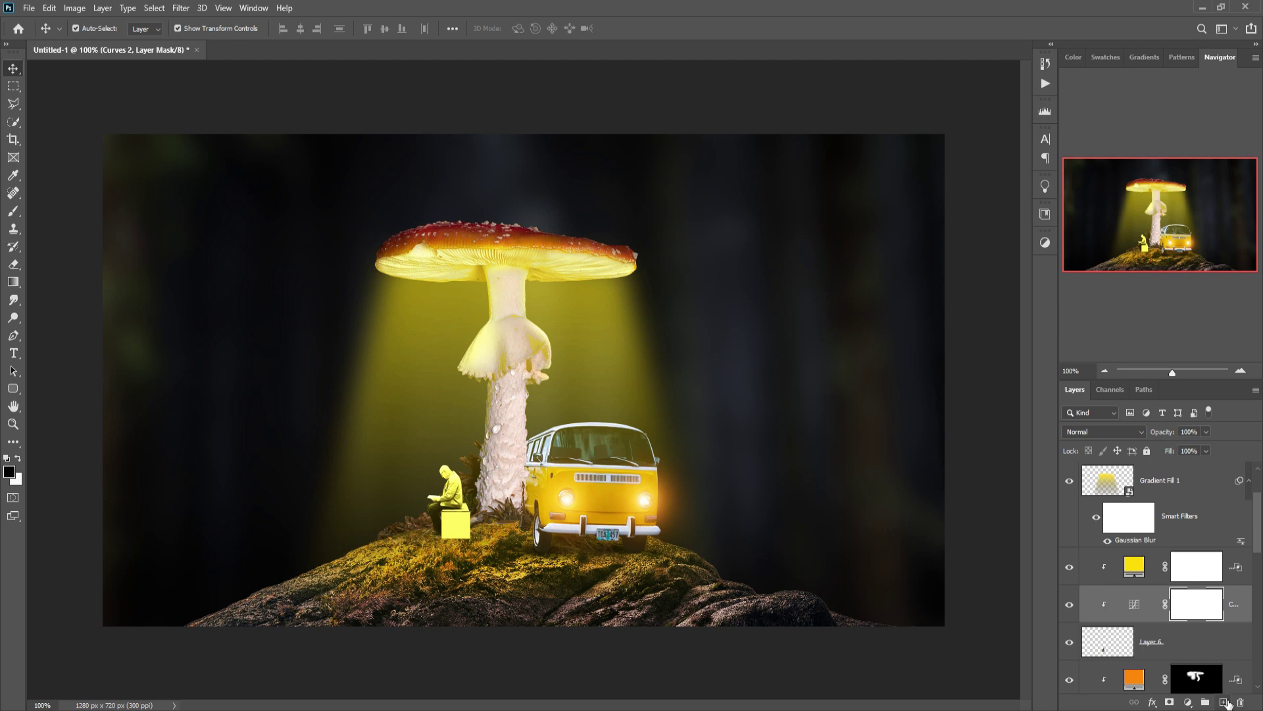
Step: On a new layer, paint a black size-60 shadow on the moss under the man's box
{"action": "scroll", "coordinate": [1252, 666], "scroll_direction": "down", "scroll_amount": 1}
{"action": "left_click", "coordinate": [1214, 648]}
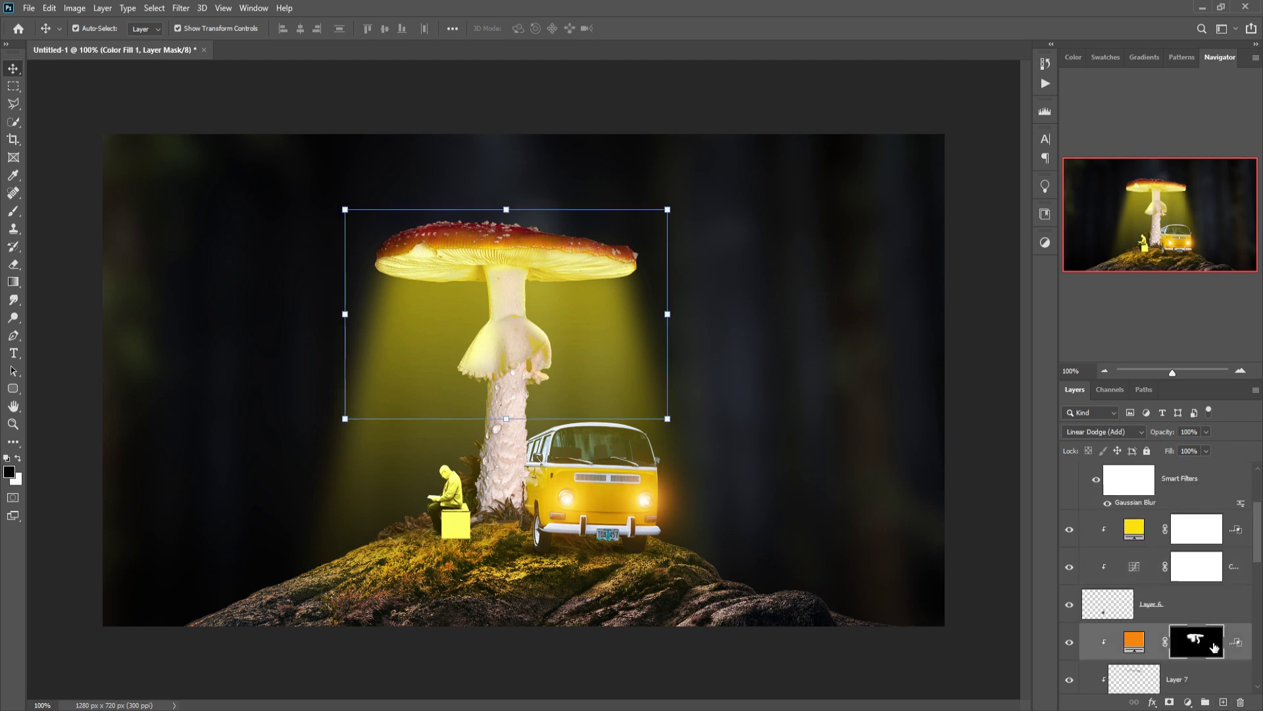
{"action": "left_click", "coordinate": [1224, 702]}
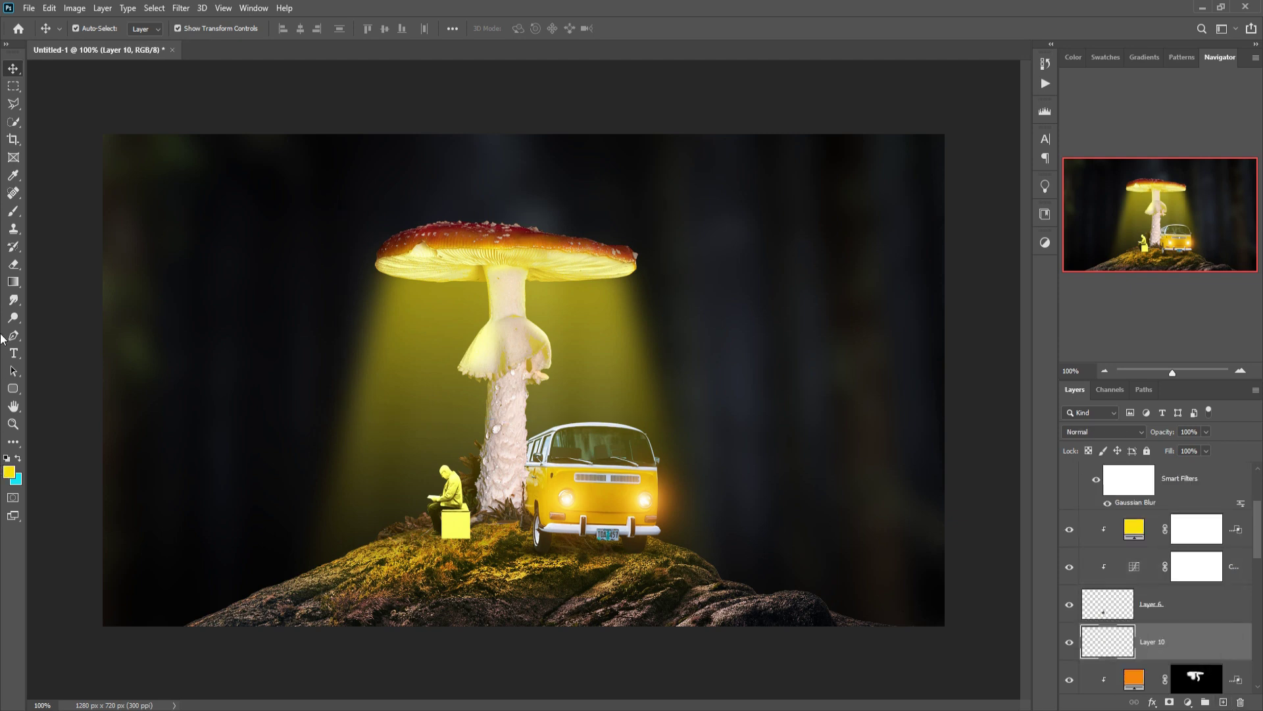
{"action": "left_click", "coordinate": [14, 211]}
{"action": "left_click", "coordinate": [18, 458]}
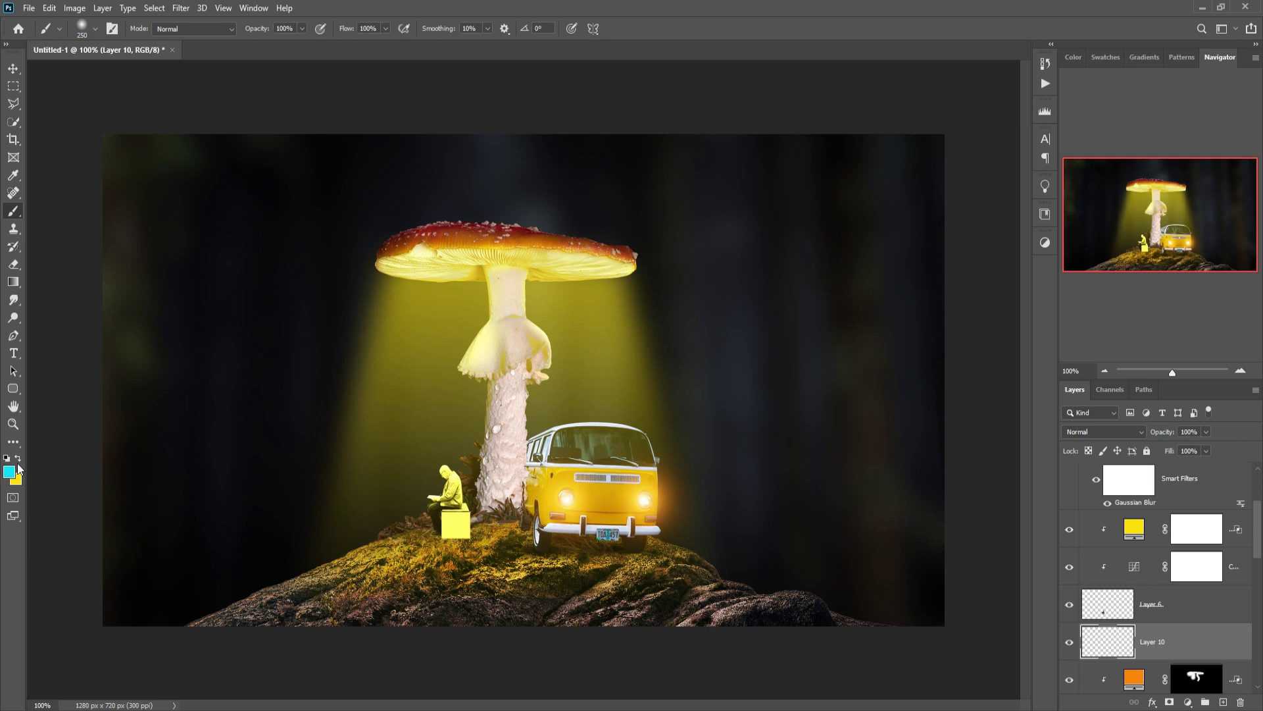
{"action": "left_click", "coordinate": [8, 471]}
{"action": "left_click", "coordinate": [577, 520]}
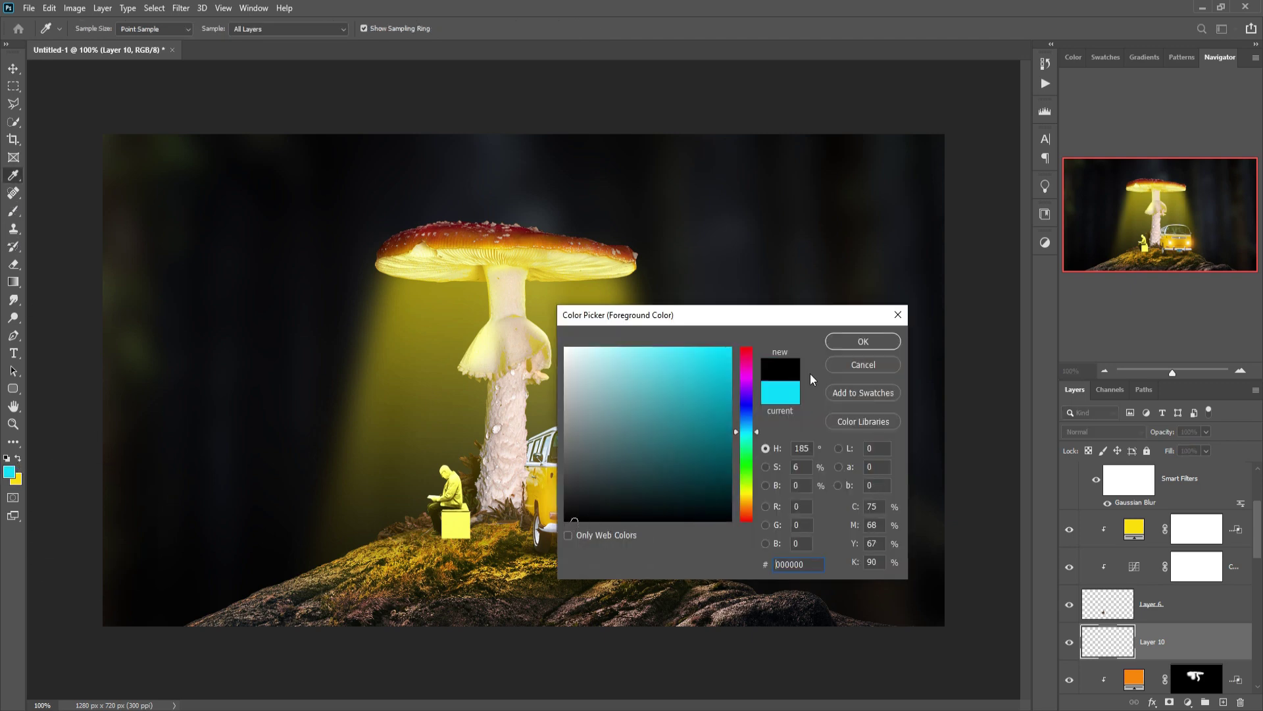
{"action": "left_click", "coordinate": [848, 342]}
{"action": "key", "text": "bracketleft"}
{"action": "key", "text": "bracketleft"}
{"action": "key", "text": "bracketleft"}
{"action": "key", "text": "bracketleft"}
{"action": "key", "text": "bracketleft"}
{"action": "key", "text": "bracketleft"}
{"action": "key", "text": "bracketleft"}
{"action": "key", "text": "bracketleft"}
{"action": "key", "text": "bracketleft"}
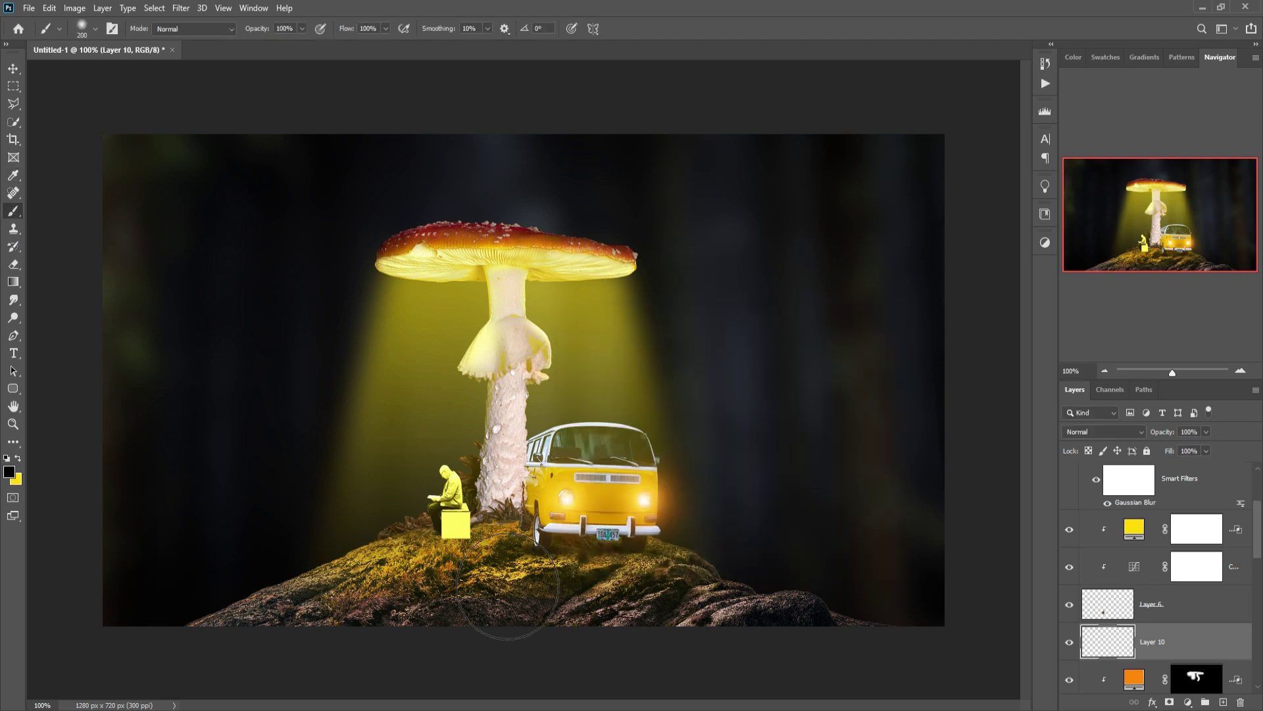
{"action": "left_click_drag", "start_coordinate": [468, 555], "coordinate": [445, 546]}
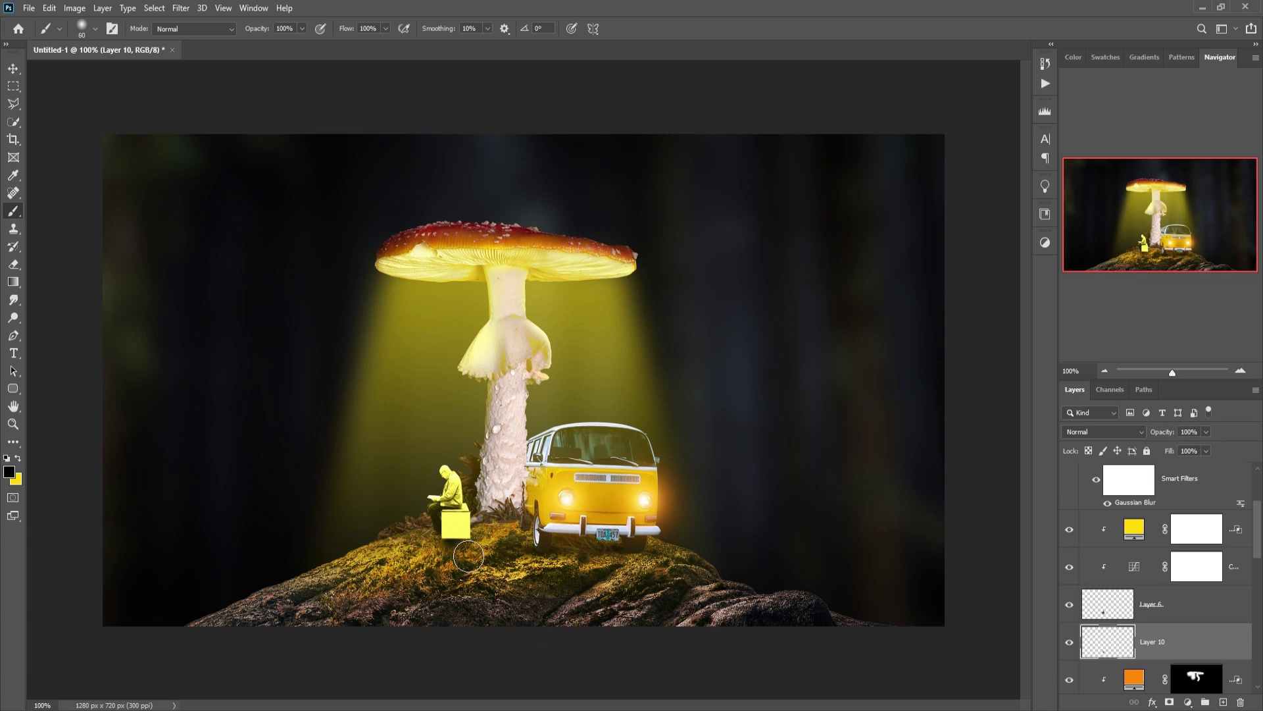
Step: Nudge the shadow beneath the box and invert the Color Fill 2 mask to black
{"action": "left_click", "coordinate": [14, 69]}
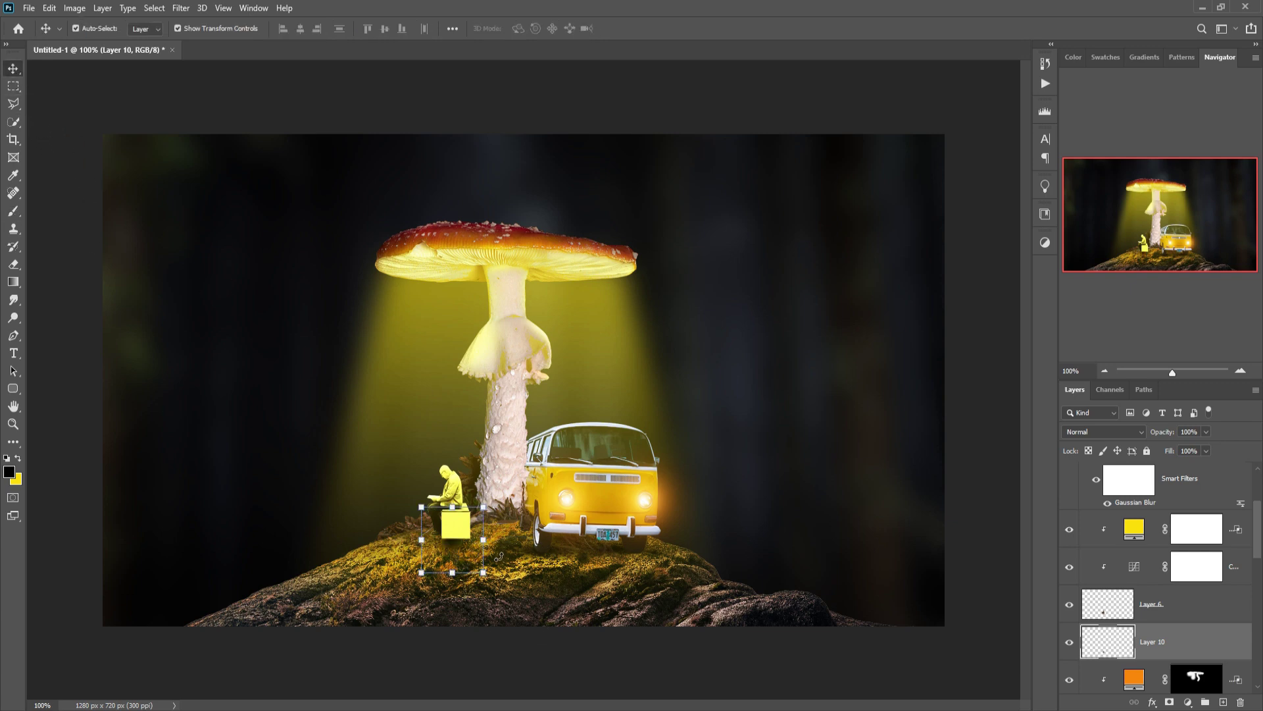
{"action": "key", "text": "ctrl+t"}
{"action": "left_click_drag", "start_coordinate": [495, 549], "coordinate": [495, 559]}
{"action": "key", "text": "Return"}
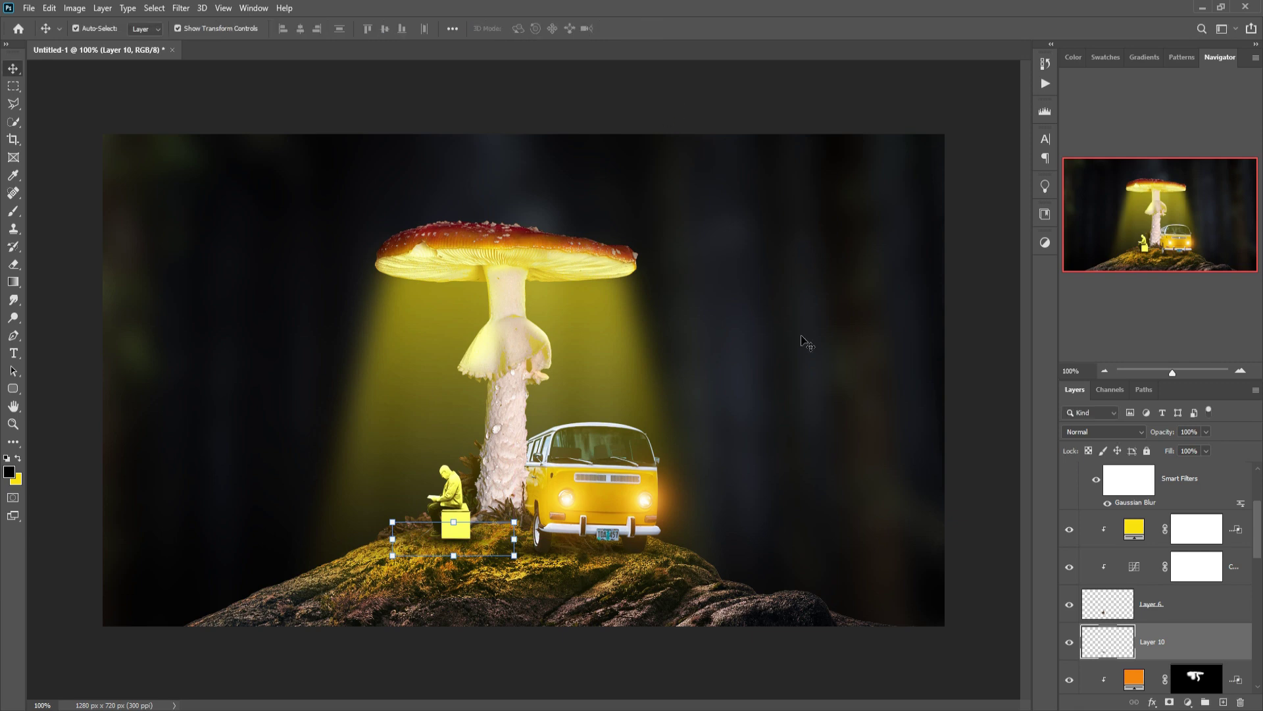
{"action": "left_click", "coordinate": [1214, 518]}
{"action": "key", "text": "ctrl+i"}
Step: Paint white on the Color Fill 2 mask along the man's head, back, chest, knee and box edge
{"action": "key", "text": "b"}
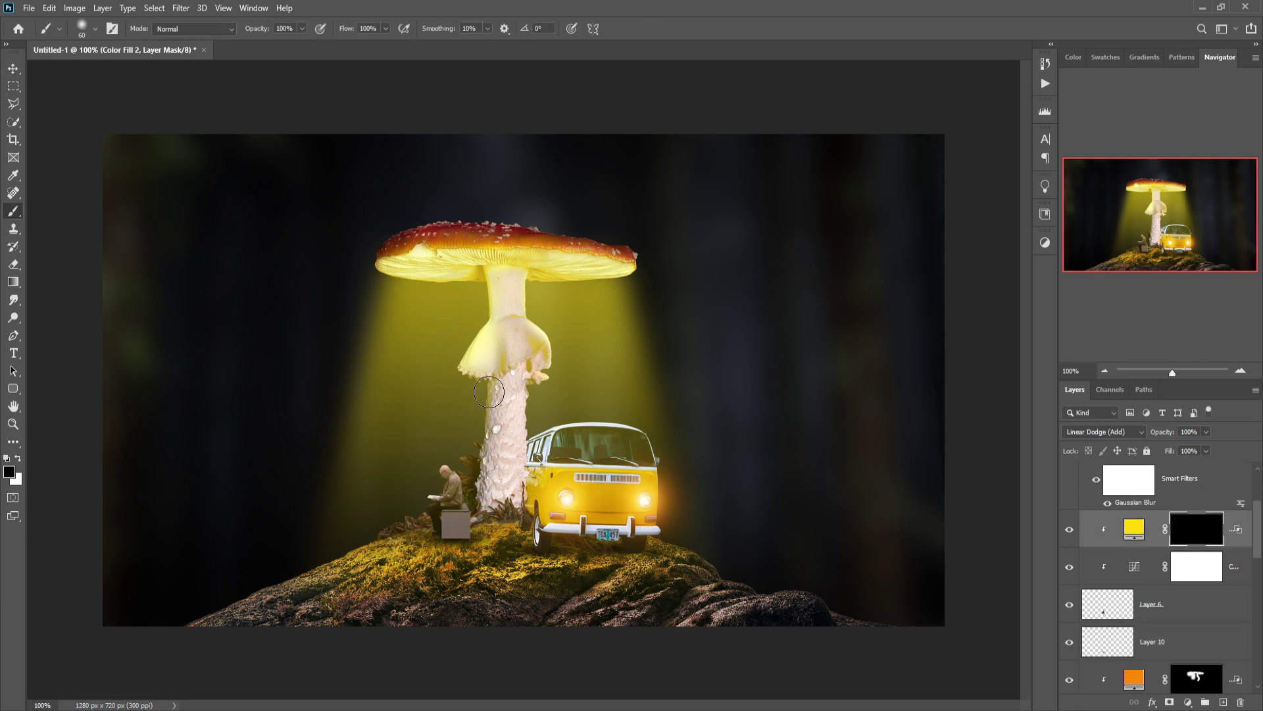
{"action": "scroll", "coordinate": [500, 421], "scroll_direction": "up", "scroll_amount": 4}
{"action": "key", "text": "bracketleft"}
{"action": "key", "text": "bracketleft"}
{"action": "key", "text": "bracketleft"}
{"action": "key", "text": "bracketleft"}
{"action": "key", "text": "bracketleft"}
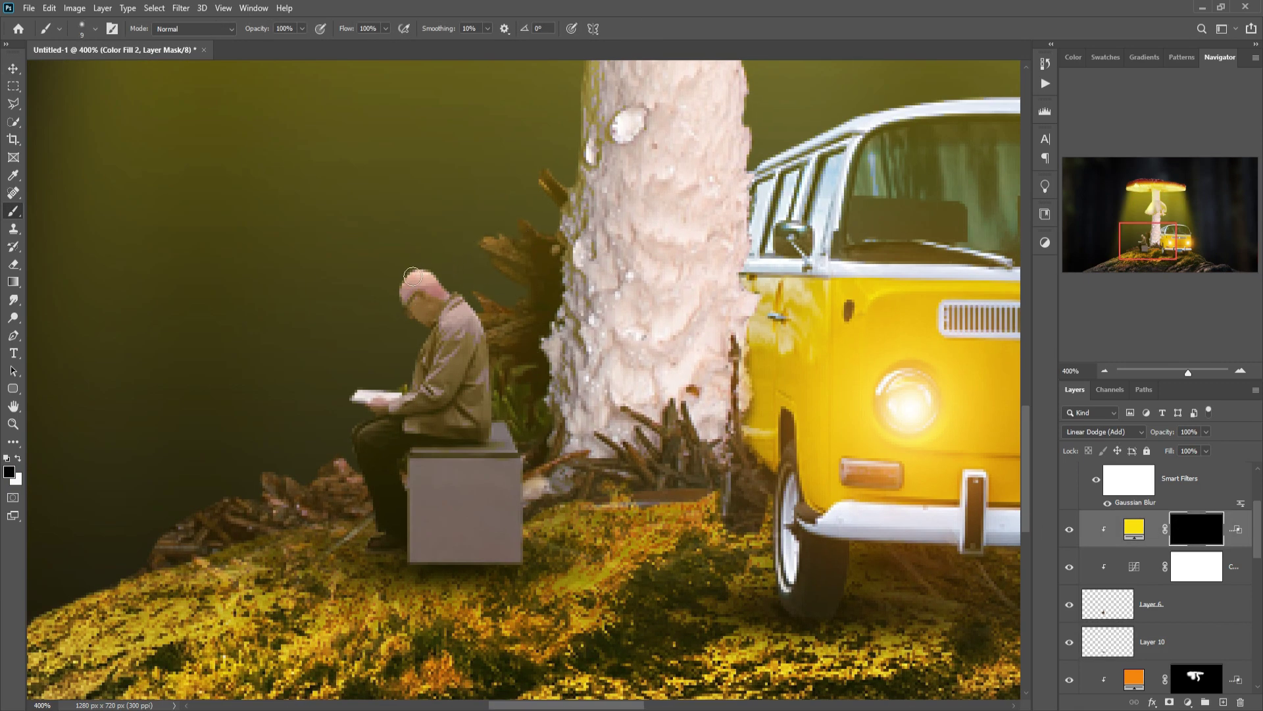
{"action": "key", "text": "x"}
{"action": "mouse_move", "coordinate": [403, 284]}
{"action": "left_mouse_down"}
{"action": "mouse_move", "coordinate": [460, 288]}
{"action": "mouse_move", "coordinate": [495, 331]}
{"action": "mouse_move", "coordinate": [508, 400]}
{"action": "mouse_move", "coordinate": [506, 343]}
{"action": "mouse_move", "coordinate": [507, 406]}
{"action": "mouse_move", "coordinate": [535, 461]}
{"action": "left_mouse_up"}
{"action": "left_click_drag", "start_coordinate": [419, 385], "coordinate": [429, 346]}
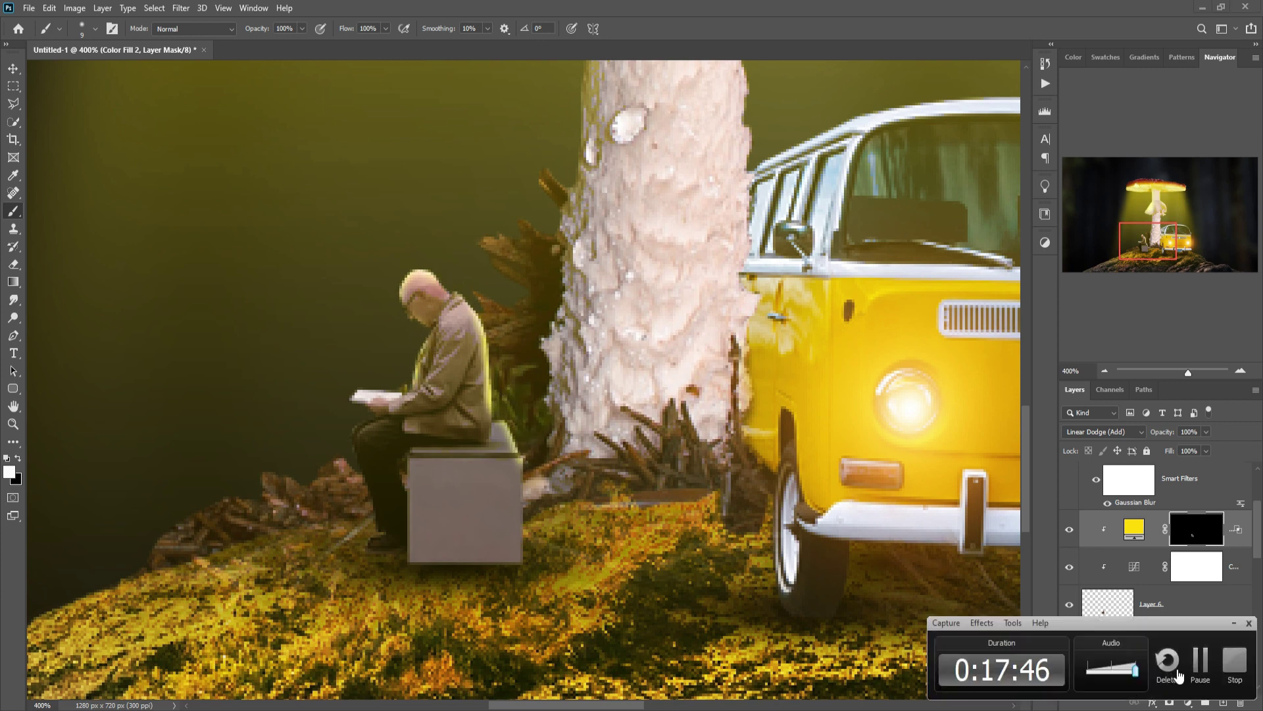
{"action": "mouse_move", "coordinate": [351, 447]}
{"action": "left_mouse_down"}
{"action": "mouse_move", "coordinate": [367, 413]}
{"action": "mouse_move", "coordinate": [375, 429]}
{"action": "left_mouse_up"}
{"action": "mouse_move", "coordinate": [525, 437]}
{"action": "left_mouse_down"}
{"action": "mouse_move", "coordinate": [543, 530]}
{"action": "mouse_move", "coordinate": [541, 503]}
{"action": "mouse_move", "coordinate": [526, 559]}
{"action": "left_mouse_up"}
{"action": "key", "text": "v"}
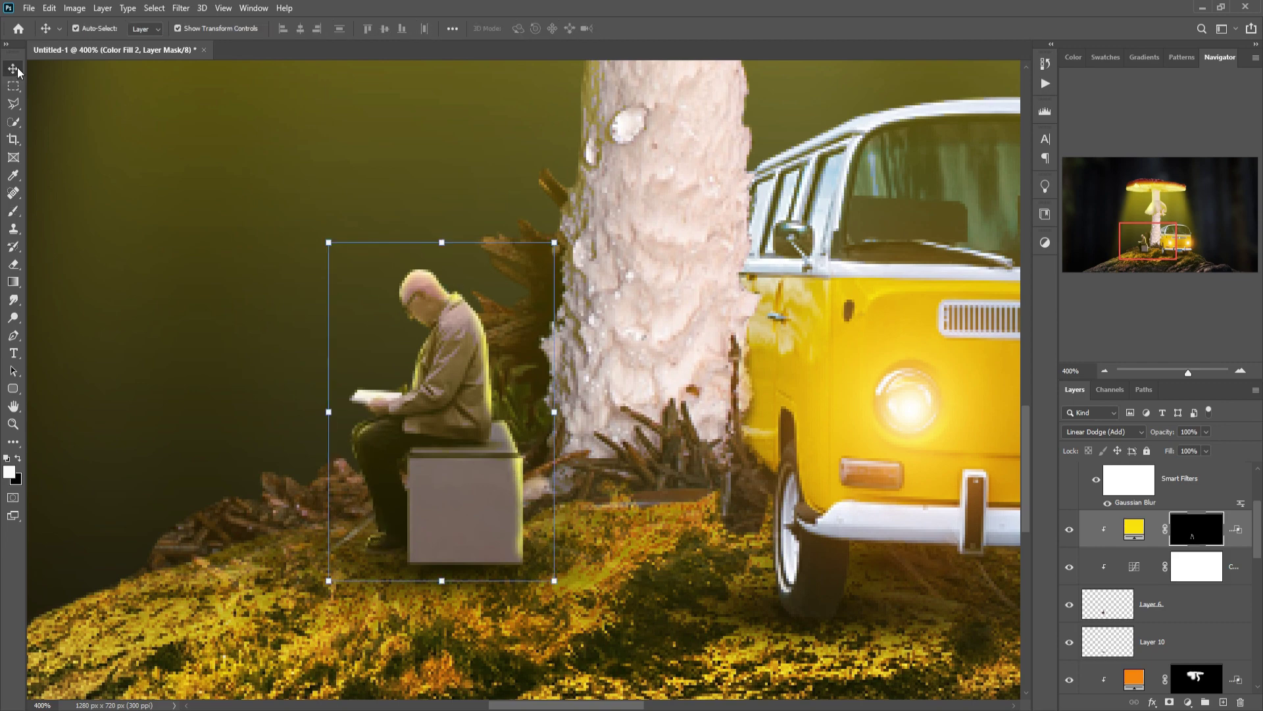
{"action": "key", "text": "ctrl+minus"}
{"action": "key", "text": "ctrl+minus"}
{"action": "key", "text": "ctrl+minus"}
{"action": "key", "text": "ctrl+minus"}
{"action": "scroll", "coordinate": [1178, 577], "scroll_direction": "up", "scroll_amount": 3}
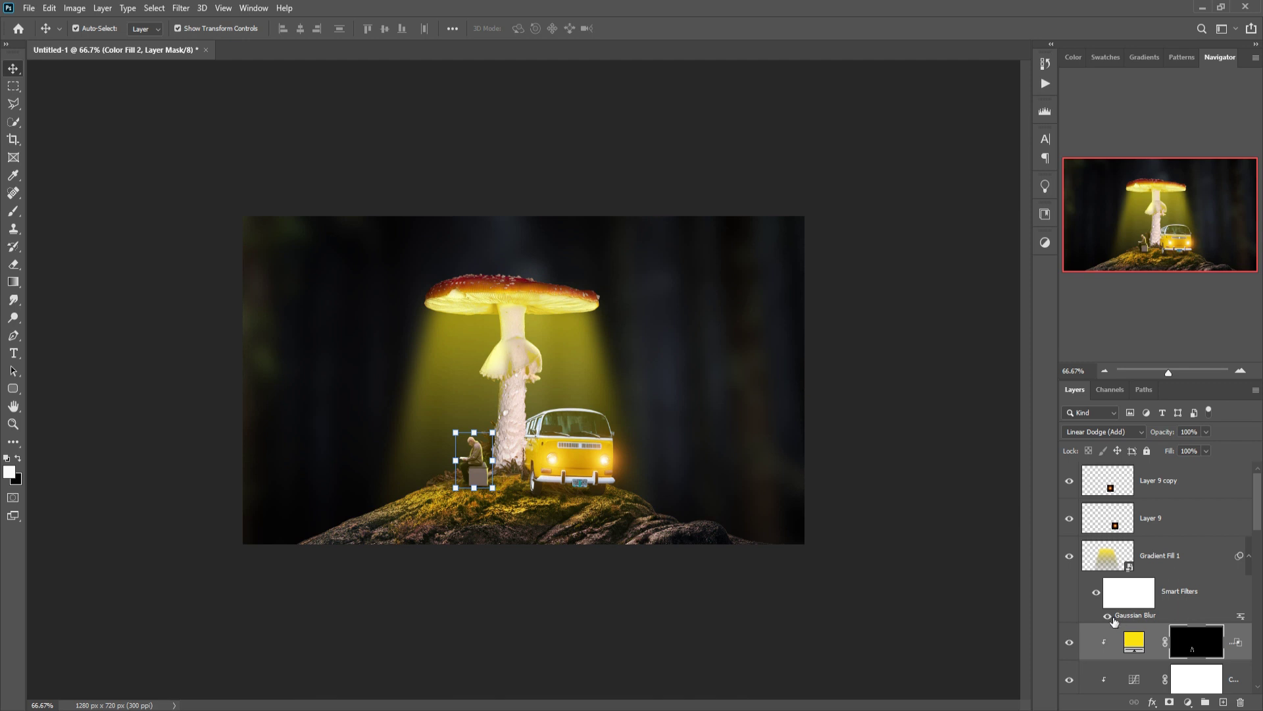
Step: Reduce Gradient Fill 1's Gaussian Blur radius to 8.4 px and its Fill to 43%
{"action": "left_click", "coordinate": [1179, 598]}
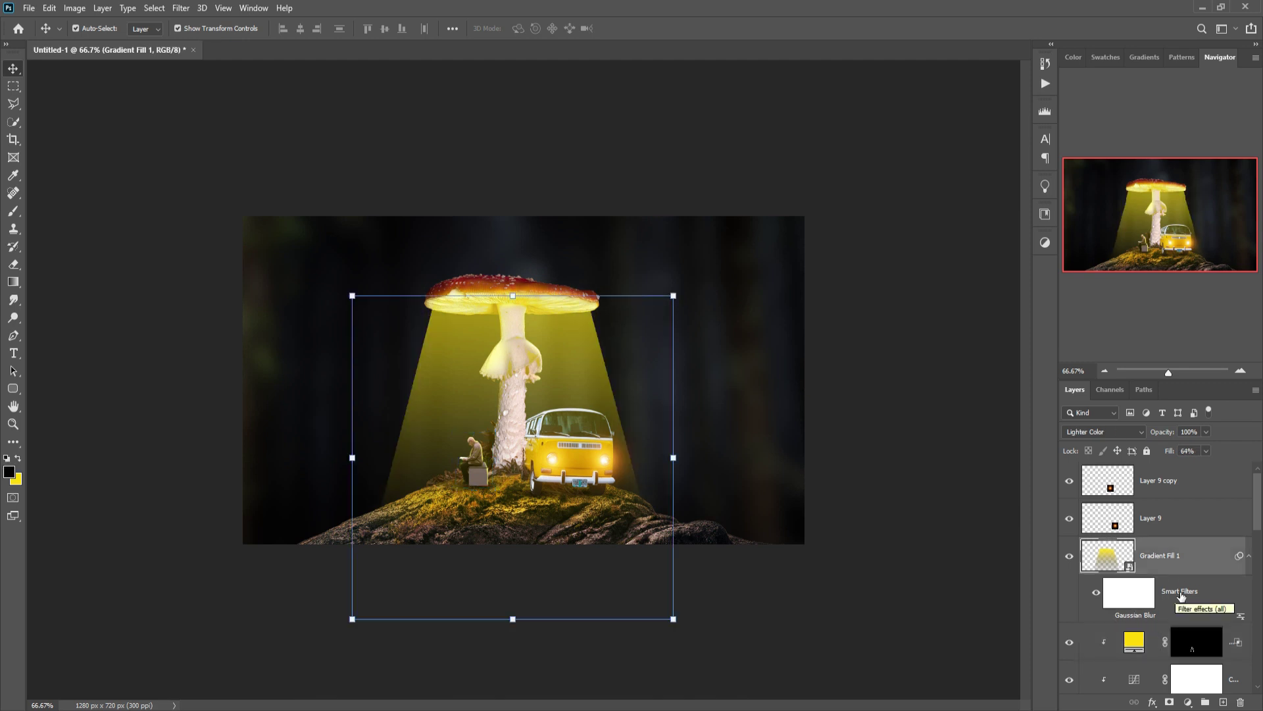
{"action": "double_click", "coordinate": [1135, 614]}
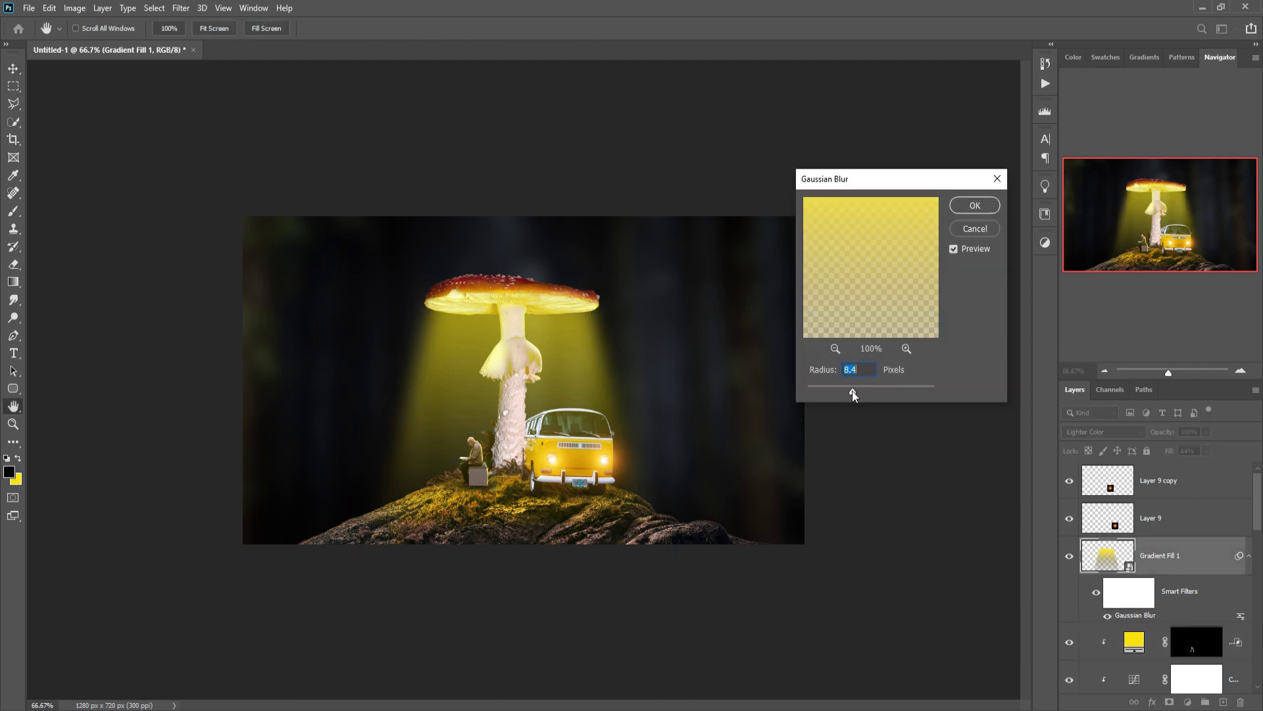
{"action": "key", "text": "Return"}
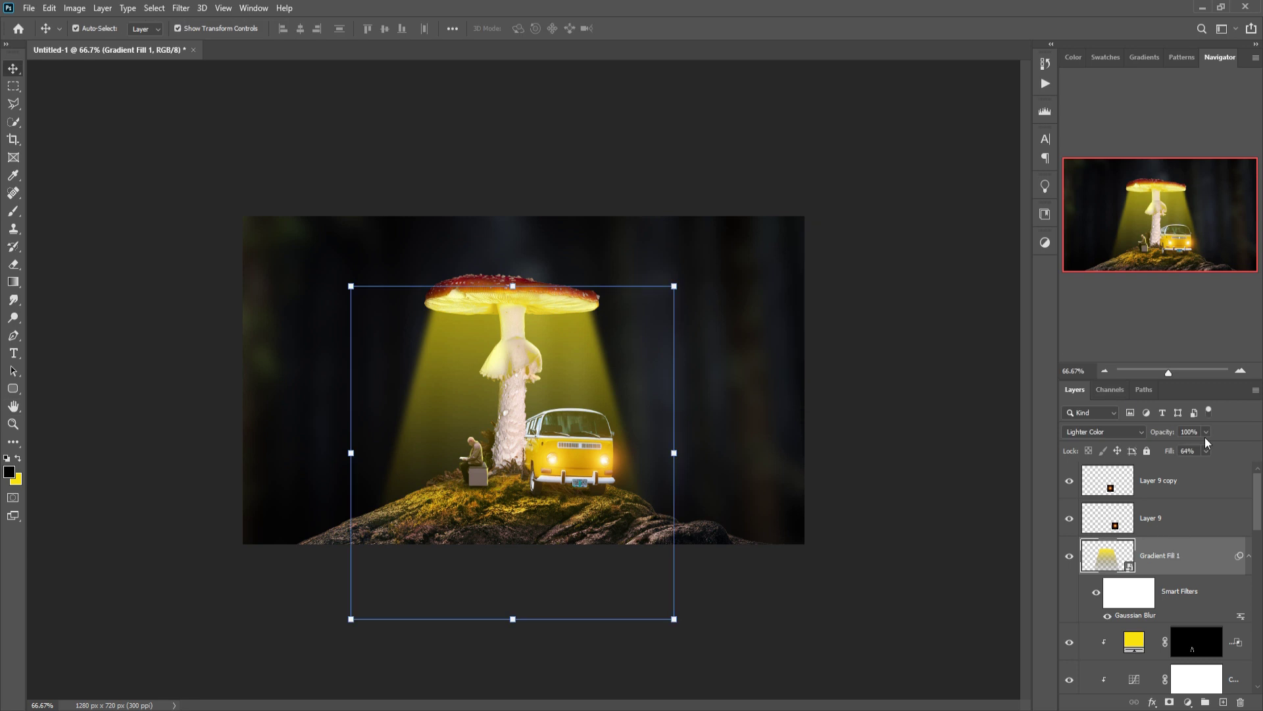
{"action": "left_click_drag", "start_coordinate": [1203, 467], "coordinate": [1194, 468]}
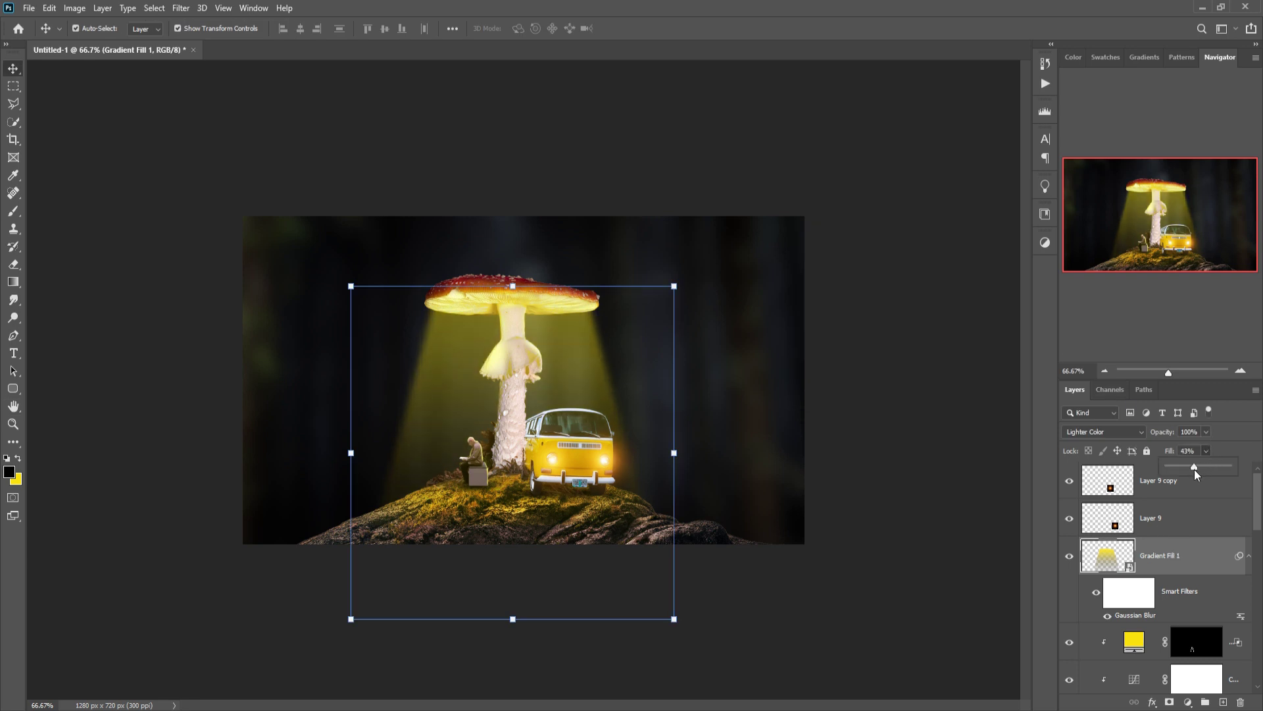
{"action": "scroll", "coordinate": [1158, 592], "scroll_direction": "down", "scroll_amount": 5}
{"action": "left_click", "coordinate": [1177, 675]}
{"action": "left_click", "coordinate": [1188, 702]}
Step: Add a Color Balance adjustment setting midtones to Red +18, Magenta −7, Blue −12
{"action": "left_click", "coordinate": [1215, 585]}
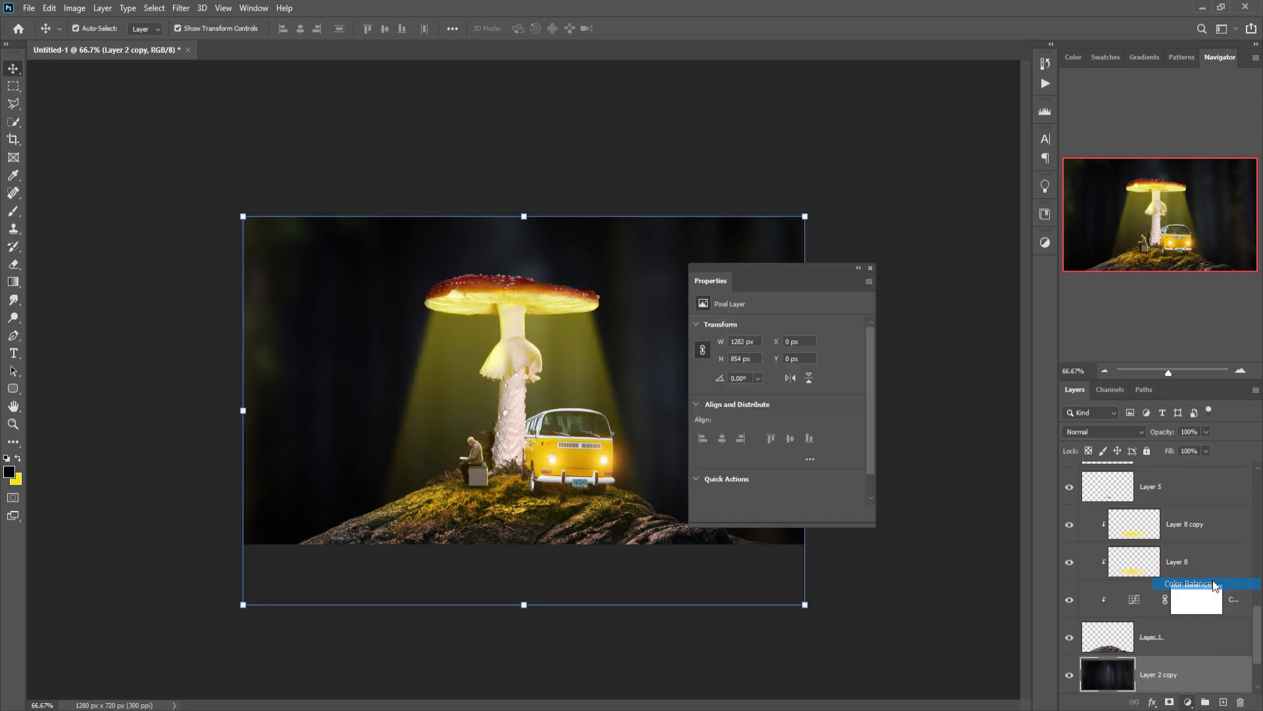
{"action": "left_click_drag", "start_coordinate": [760, 357], "coordinate": [778, 360]}
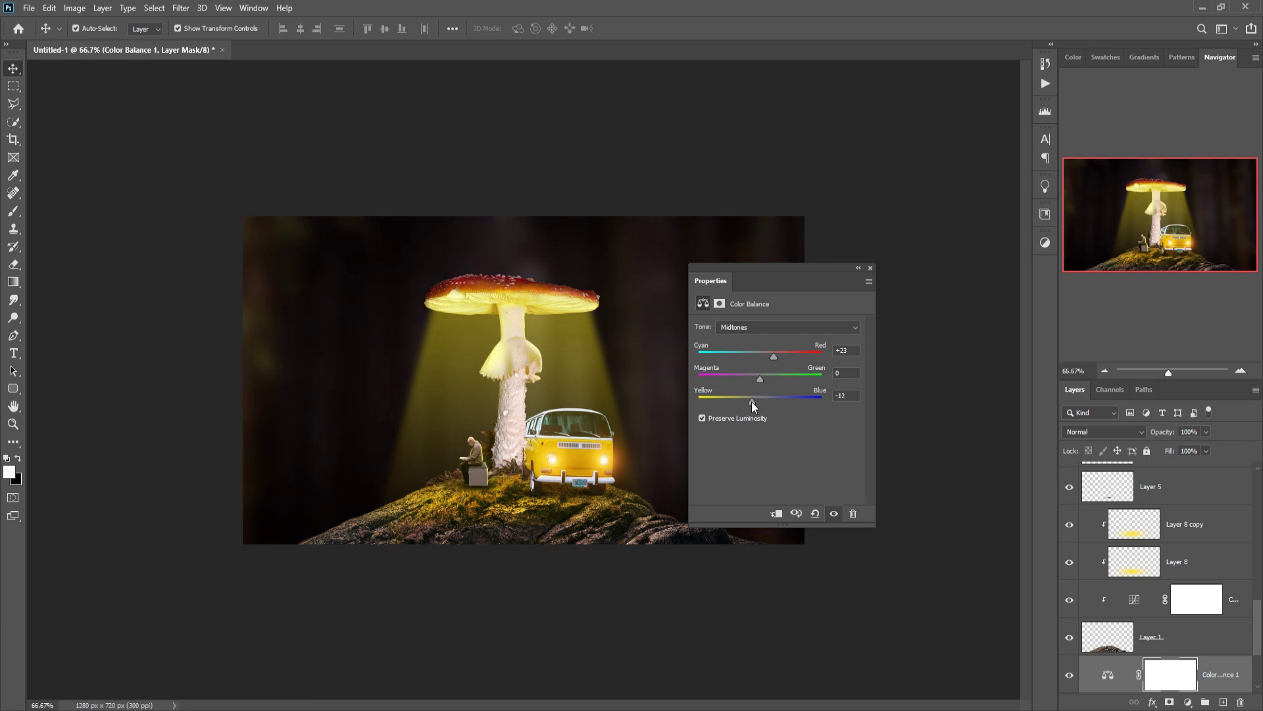
{"action": "left_click_drag", "start_coordinate": [772, 354], "coordinate": [763, 378]}
{"action": "left_click", "coordinate": [870, 267]}
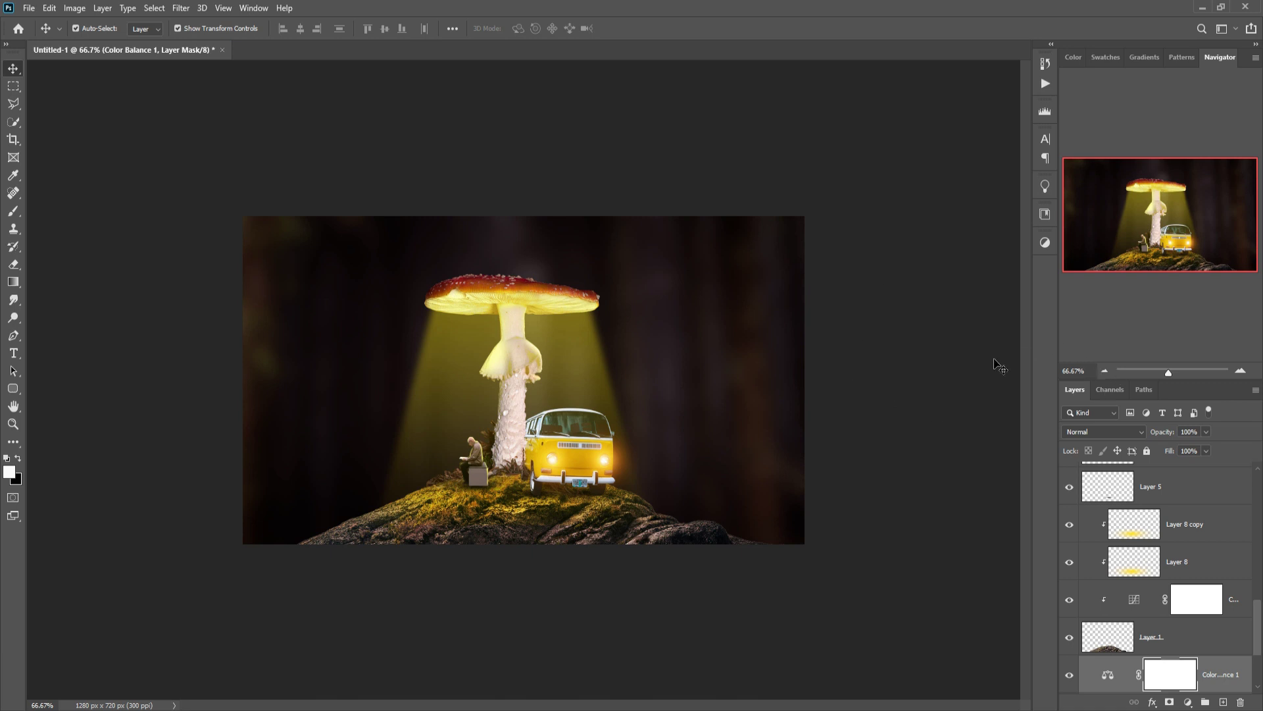
{"action": "left_click", "coordinate": [1194, 632]}
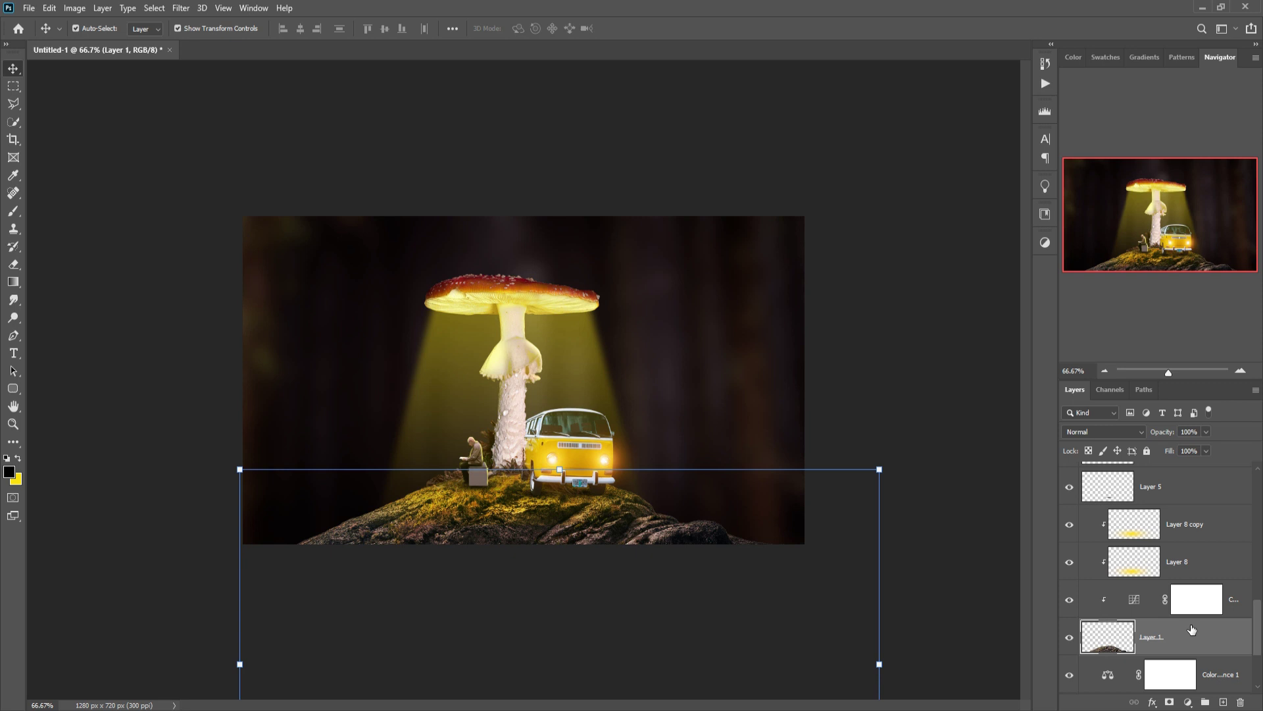
Step: Add a clipped Linear Dodge (Add) layer over the hill with a bright yellow Solid Color fill
{"action": "left_click", "coordinate": [1223, 702]}
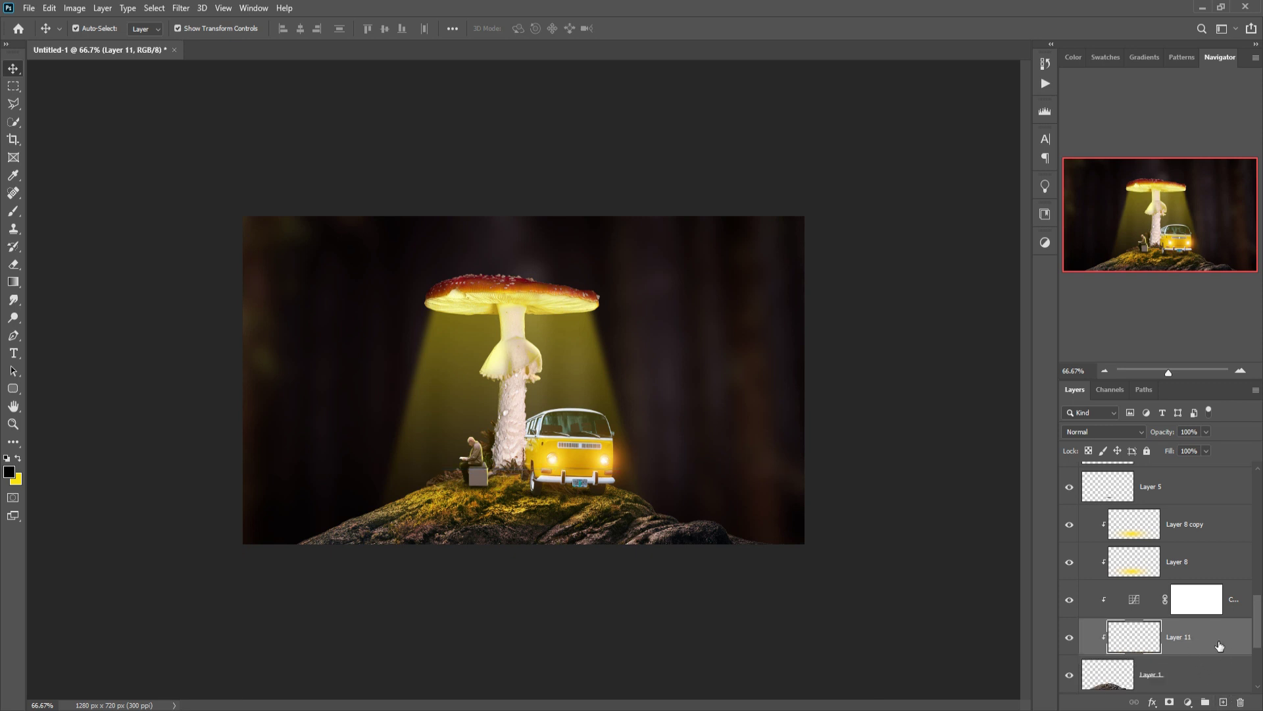
{"action": "left_click", "coordinate": [1132, 434]}
{"action": "left_click", "coordinate": [1148, 495]}
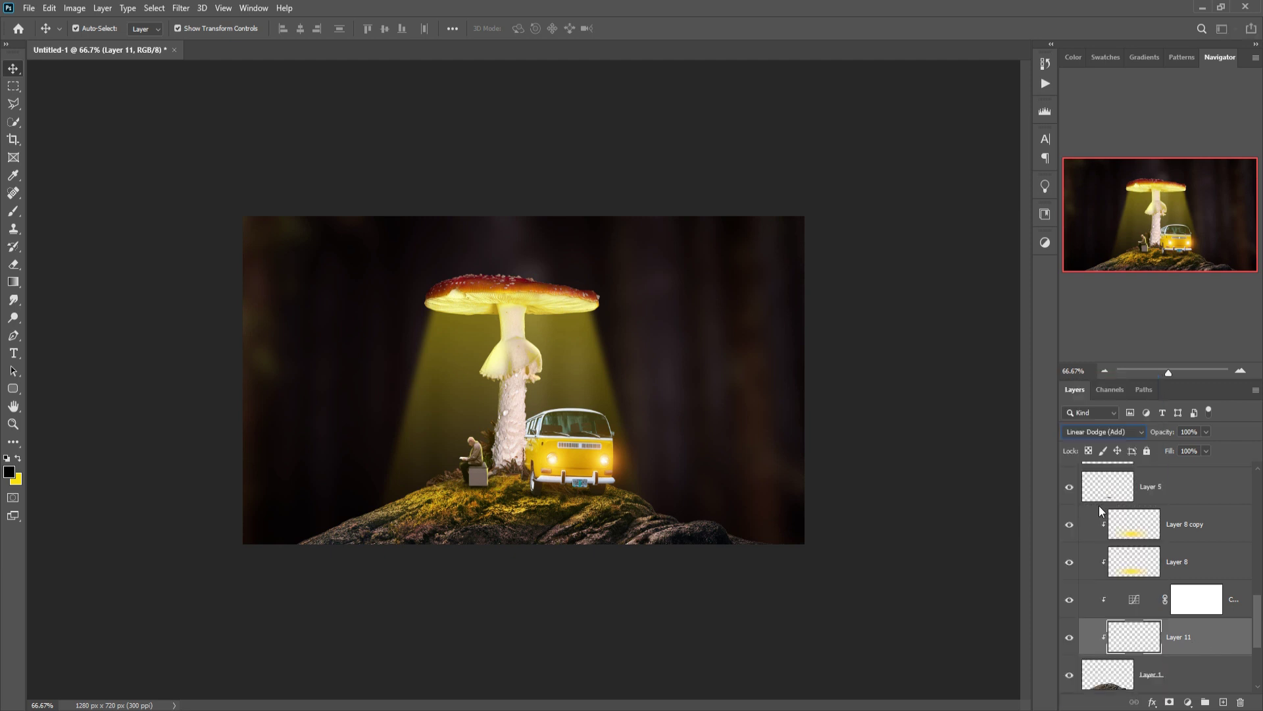
{"action": "left_click", "coordinate": [1196, 703]}
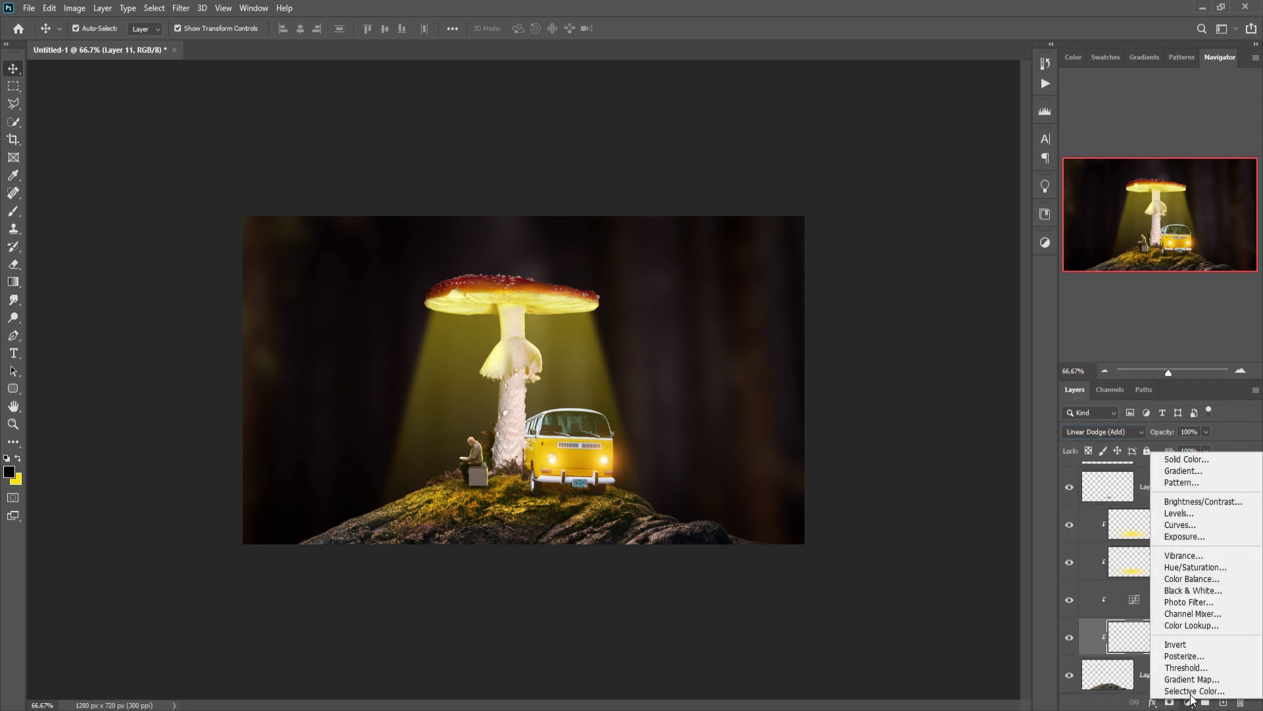
{"action": "left_click", "coordinate": [1167, 457]}
{"action": "left_click", "coordinate": [730, 350]}
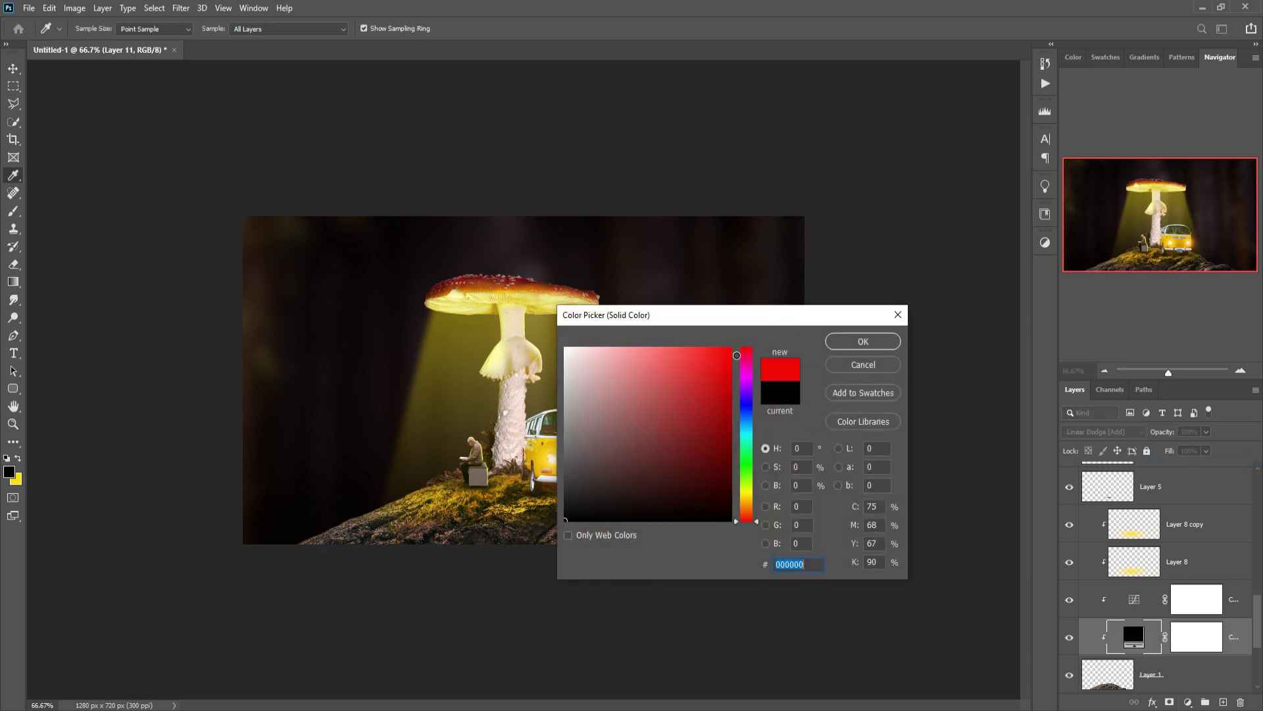
{"action": "left_click", "coordinate": [750, 493]}
{"action": "left_click", "coordinate": [863, 340]}
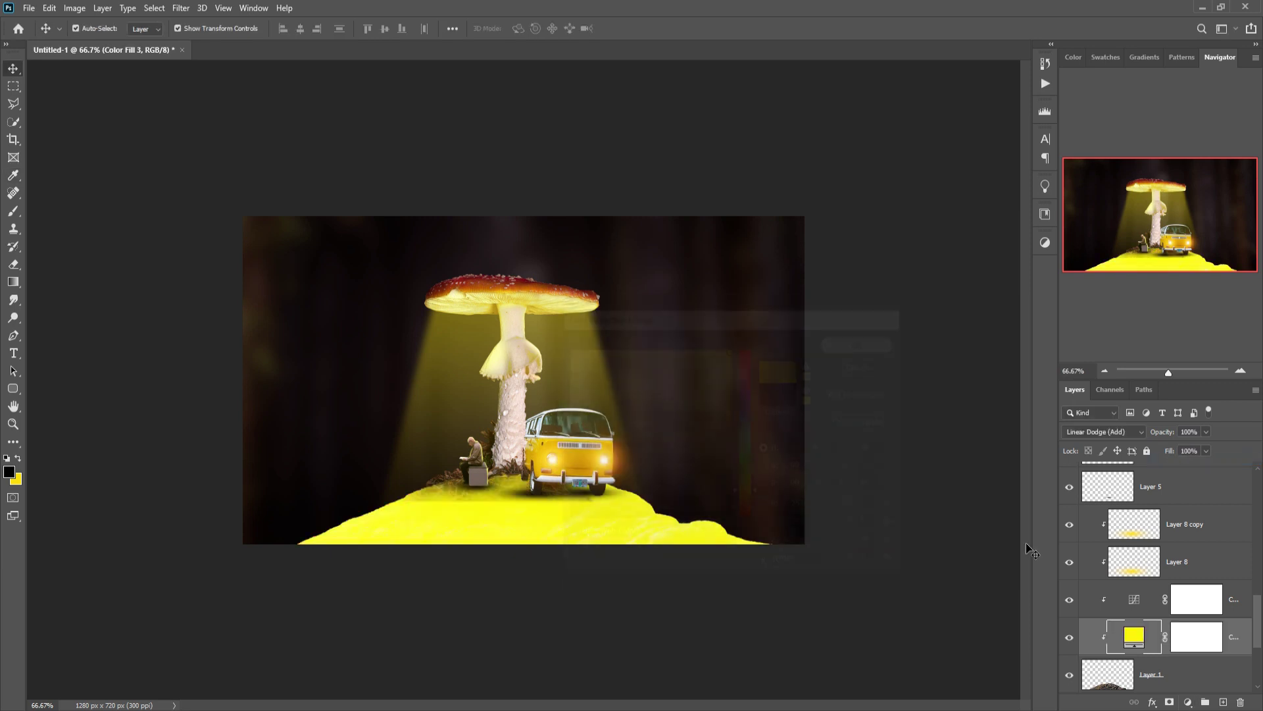
Step: Split the fill's Blend If Underlying Layer black slider (0/114) so yellow only hits brighter moss
{"action": "right_click", "coordinate": [1191, 642]}
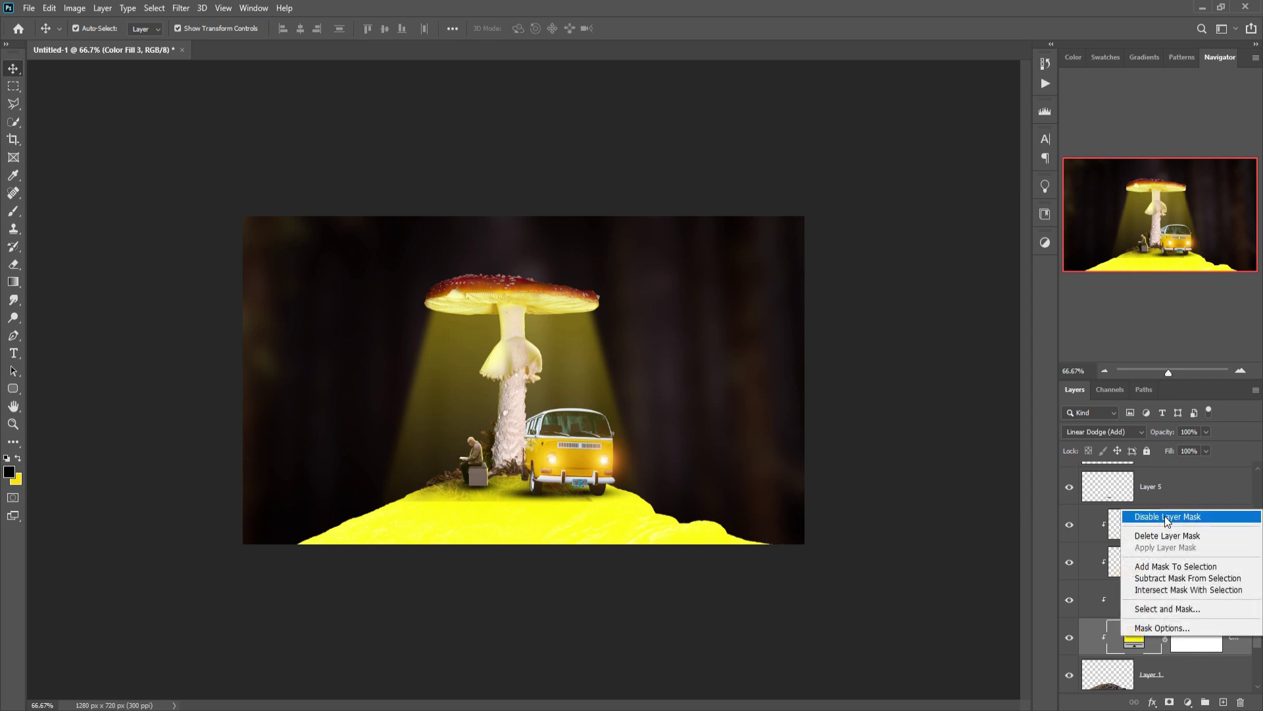
{"action": "right_click", "coordinate": [1138, 643]}
{"action": "right_click", "coordinate": [1138, 642]}
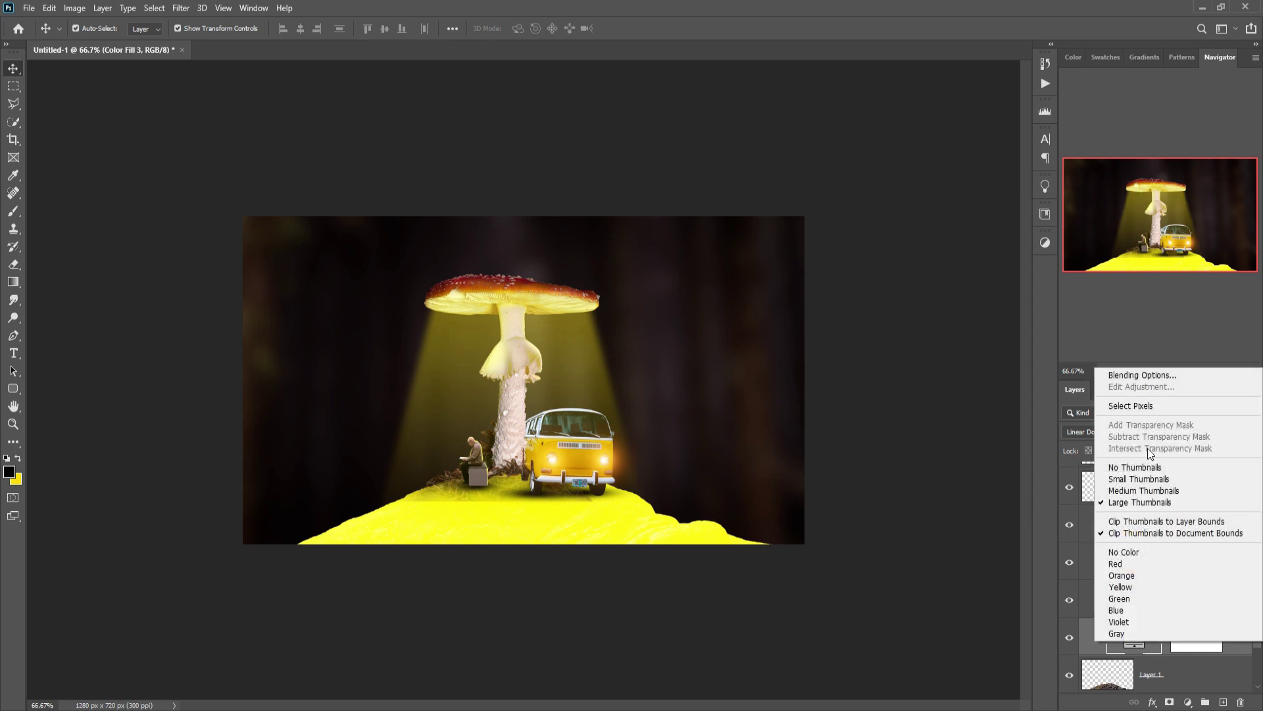
{"action": "left_click", "coordinate": [1129, 375]}
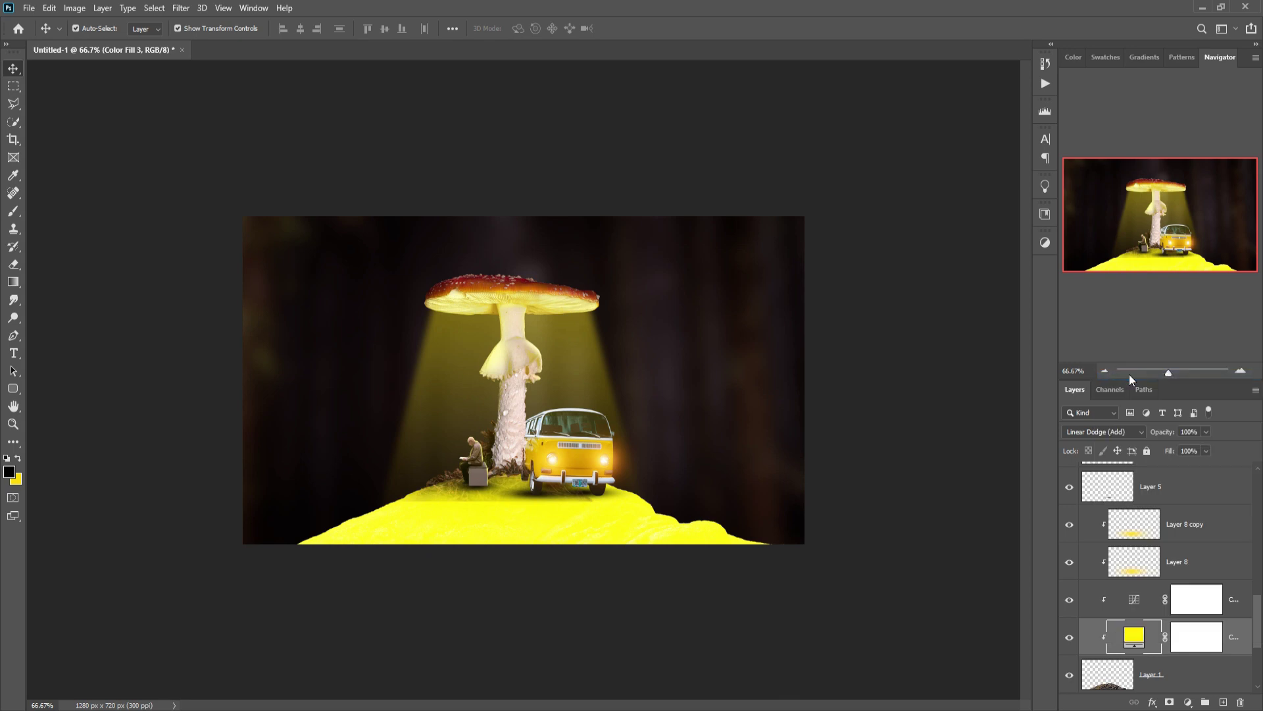
{"action": "left_click_drag", "start_coordinate": [905, 594], "coordinate": [978, 594]}
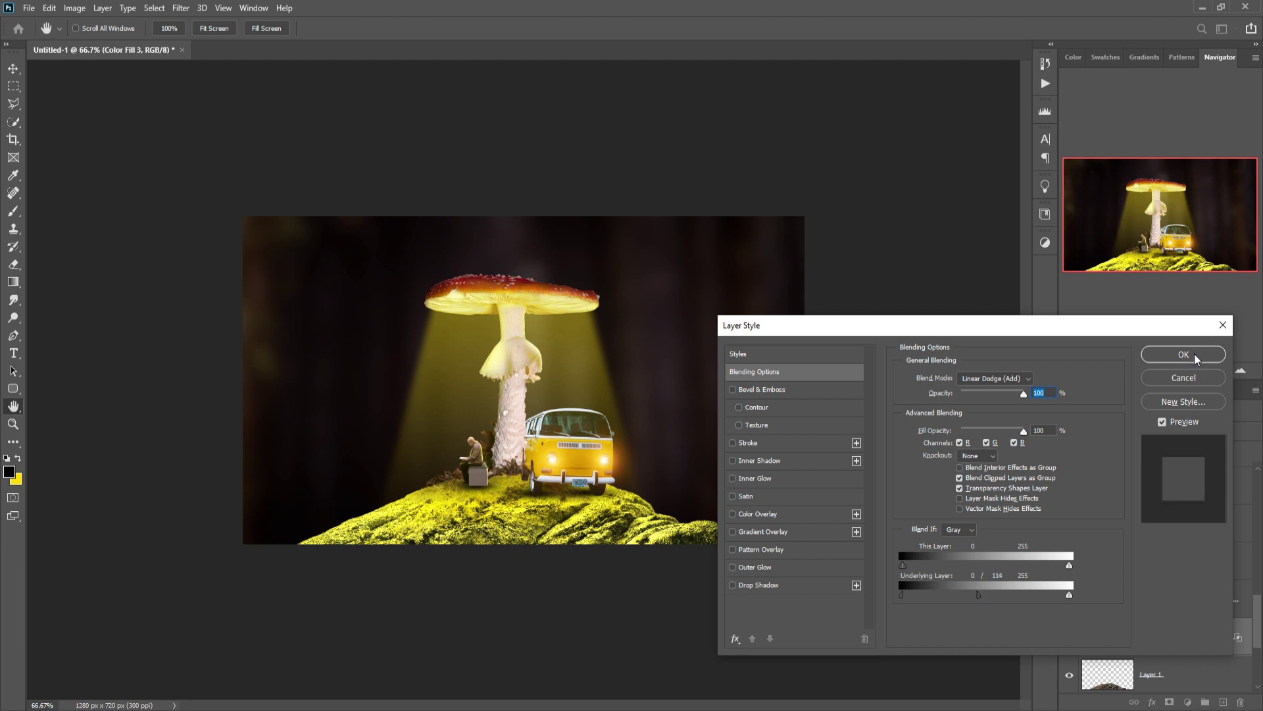